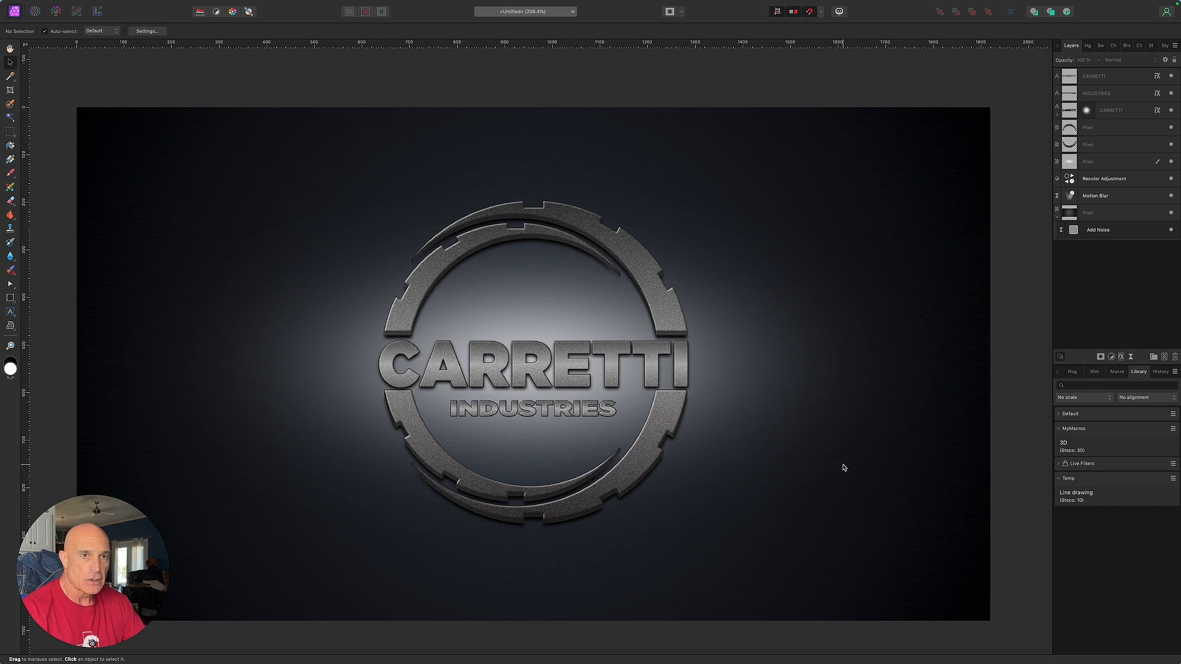
- Delete the logo text, ring and glow layers from the top CARRETTI layer through the Pixel layer above Recolor Adjustment
left_click(1128, 79)
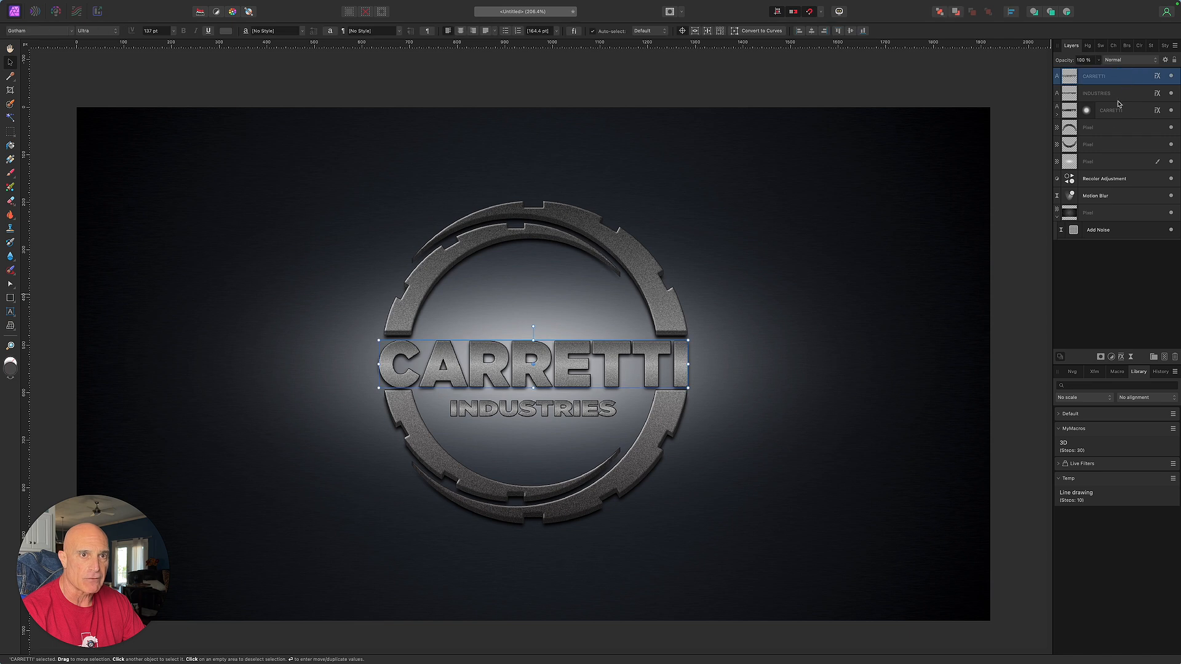
left_click(1112, 168, "shift")
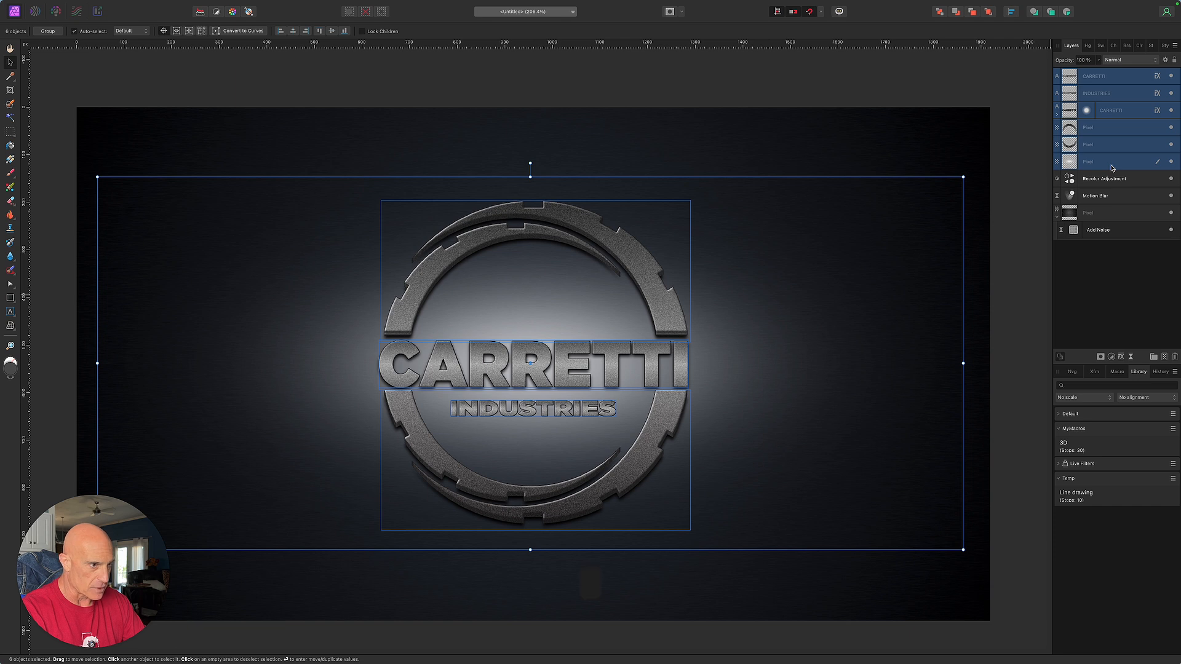
key("Delete")
- Hide the remaining background layers: Recolor Adjustment, Motion Blur, Pixel and Add Noise
left_click(1170, 76)
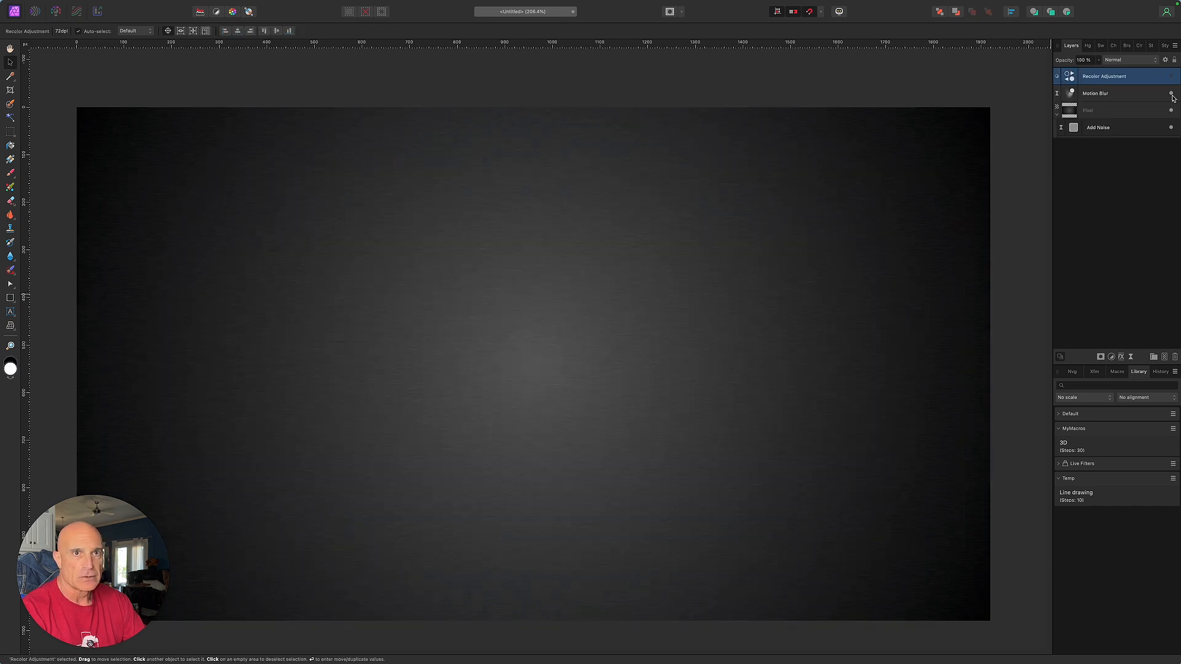
left_click(1169, 114)
left_click(1170, 128)
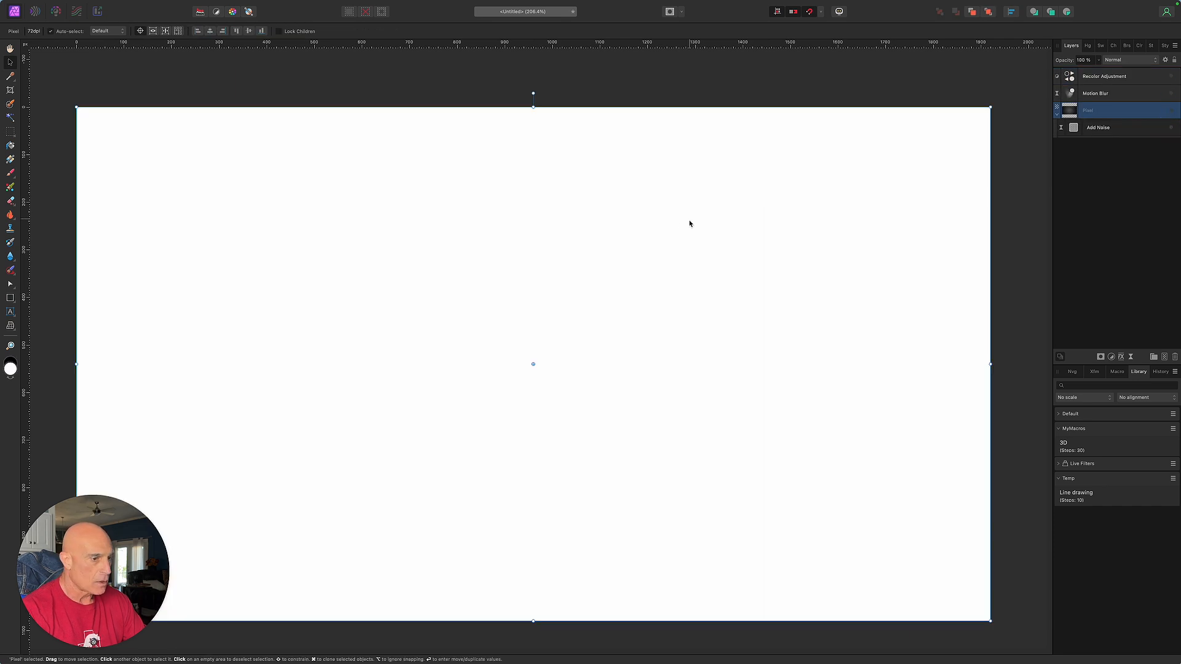
- Add one vertical and one horizontal guide crossing at the centre of the canvas
scroll(507, 279, "down", 3)
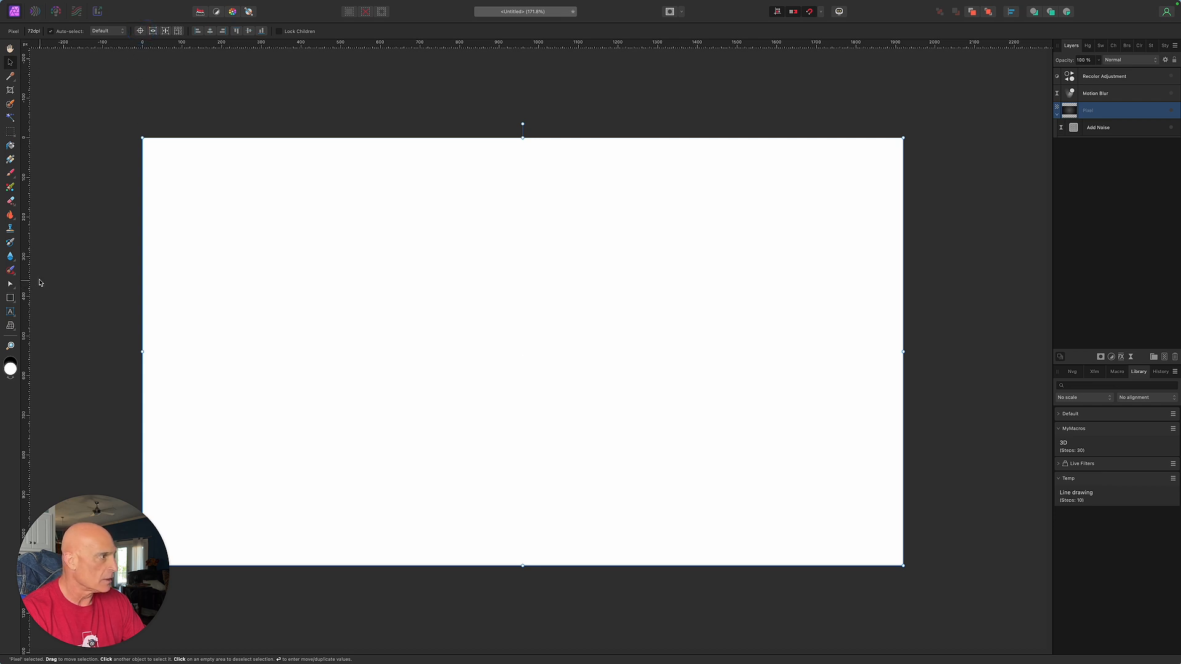
left_click_drag(24, 295, 523, 343)
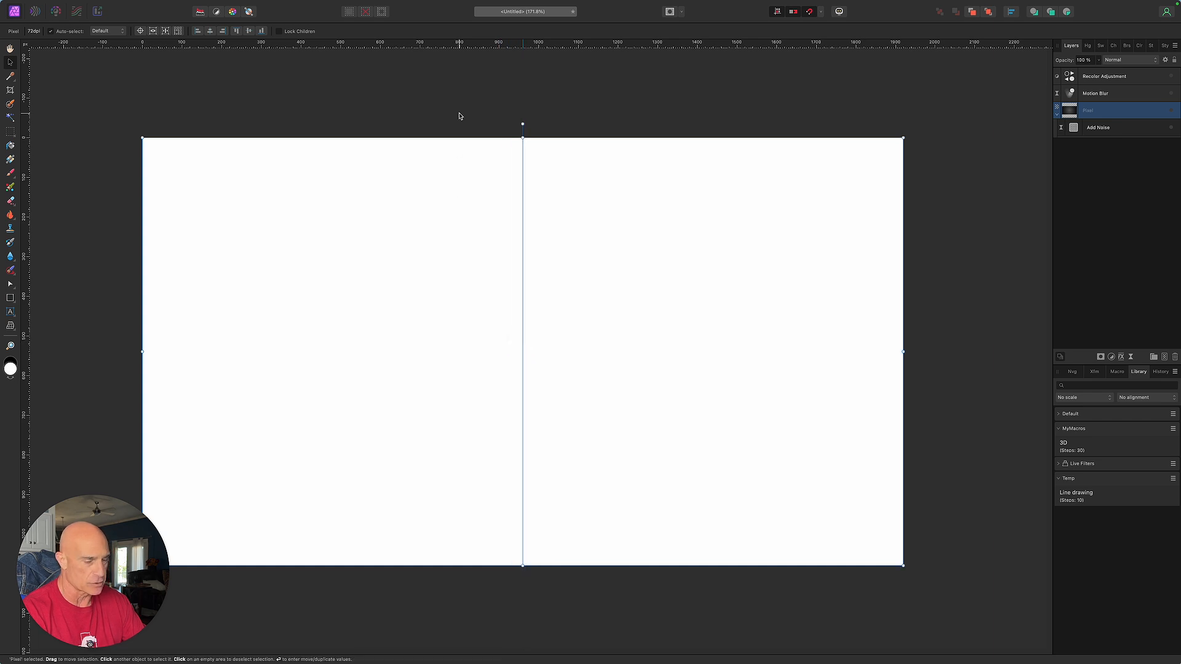
left_click_drag(450, 43, 445, 351)
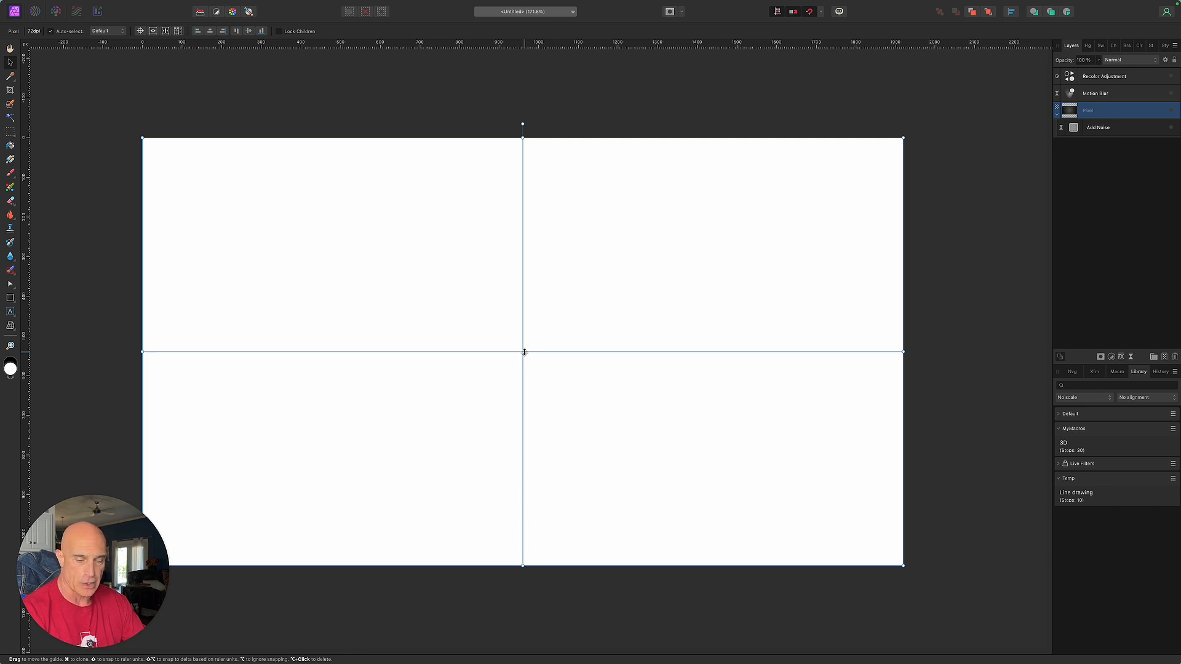
- Set the fill colour to turquoise 2FE9C7
double_click(10, 369)
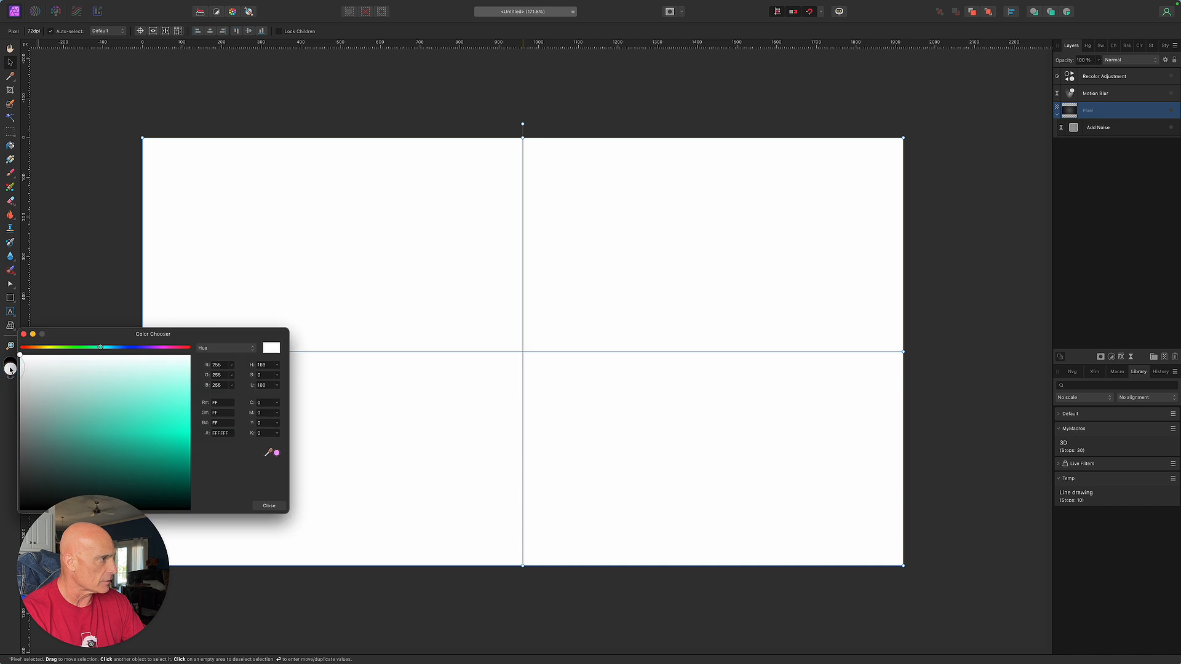
left_click(158, 425)
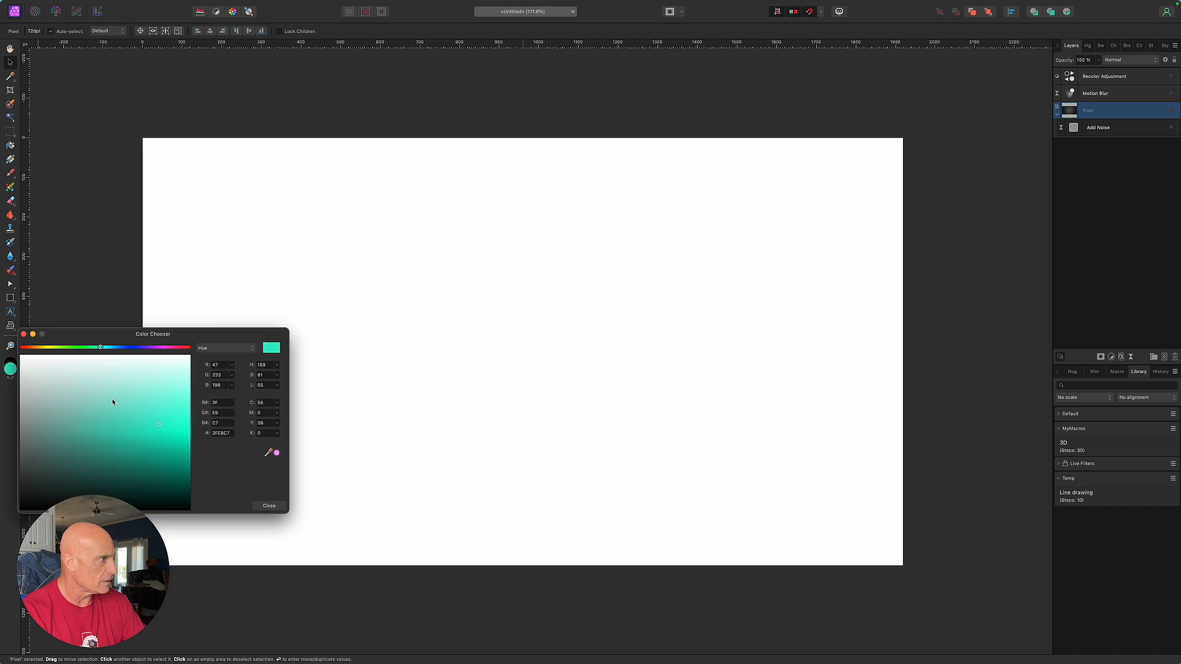
left_click(24, 334)
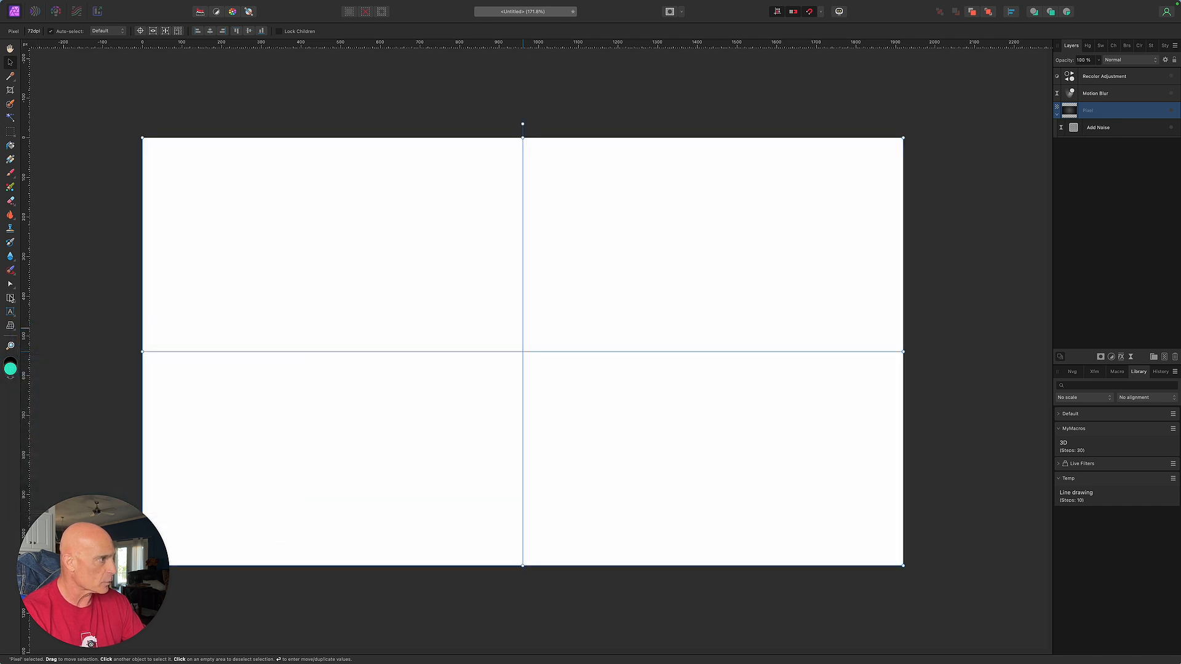
- Draw a turquoise circle about 680 px wide with the Ellipse tool and centre it on the guide intersection
left_click(10, 299)
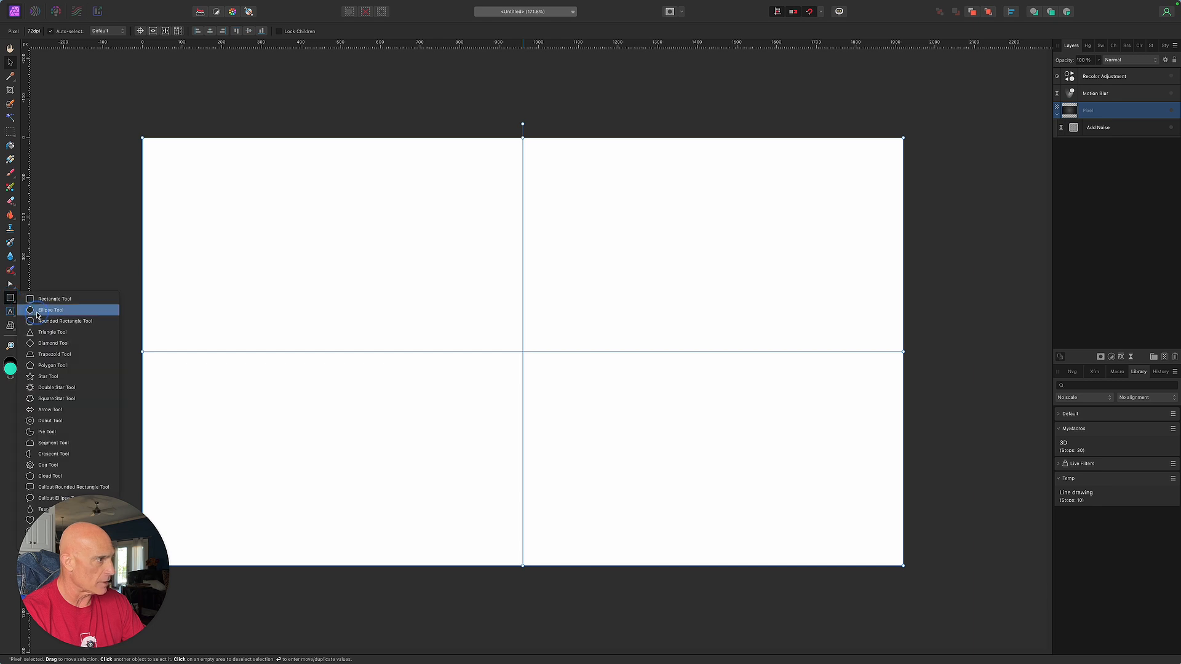
left_click(38, 310)
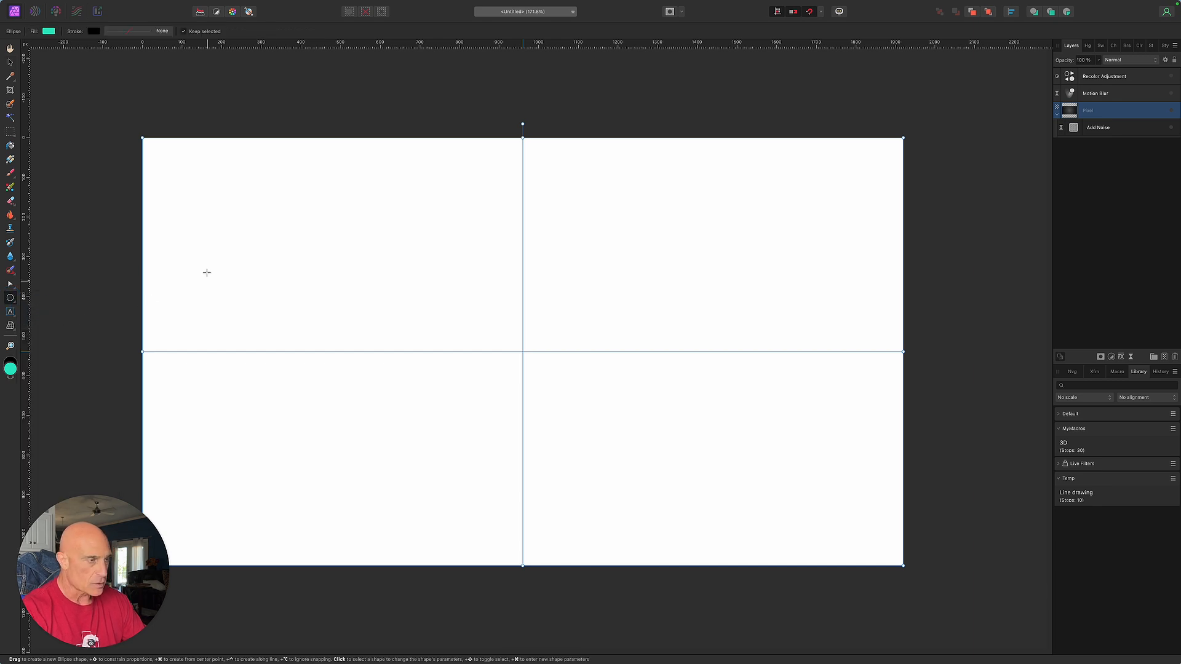
mouse_move(385, 227)
left_mouse_down()
mouse_move(576, 401)
mouse_move(684, 462)
left_mouse_up()
left_click(9, 62)
left_click_drag(500, 326, 503, 316)
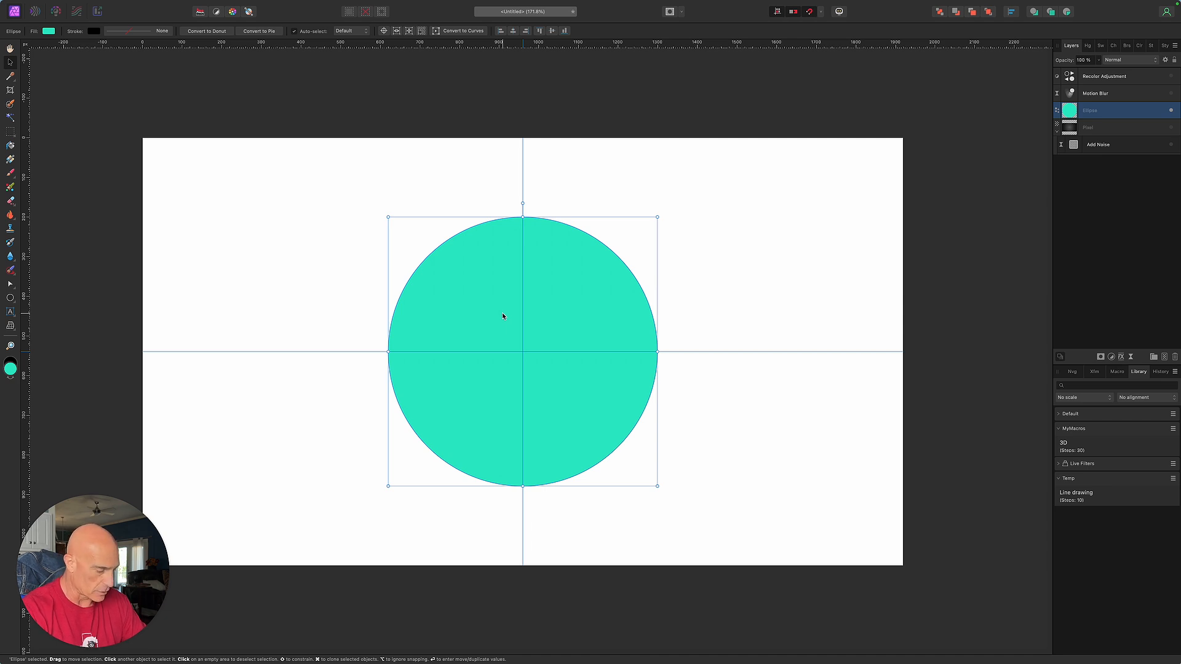
- Duplicate the circle and change the copy's fill colour to blue 2F60E9
key("super+j")
left_click(9, 371)
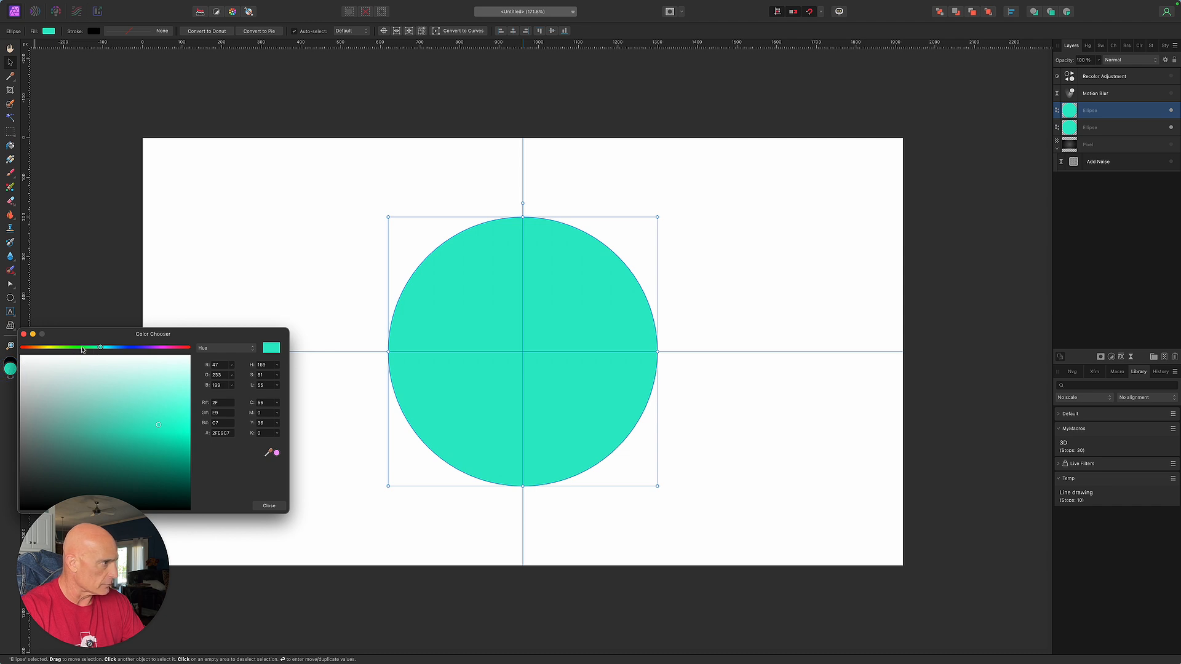
left_click(126, 348)
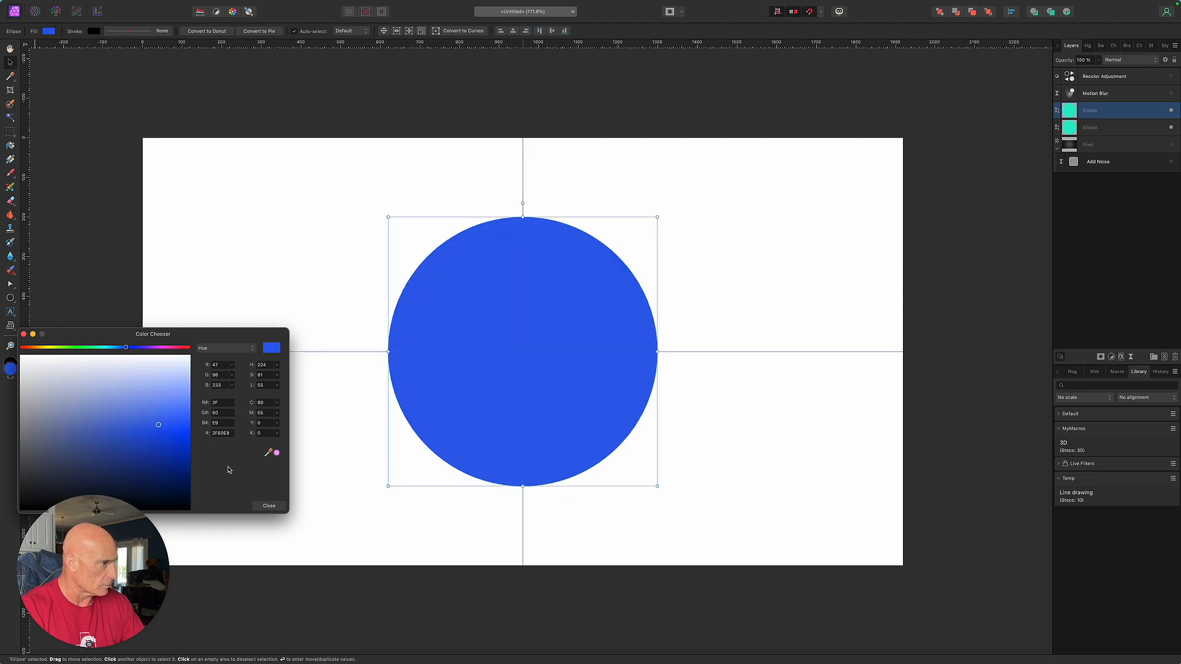
left_click(23, 334)
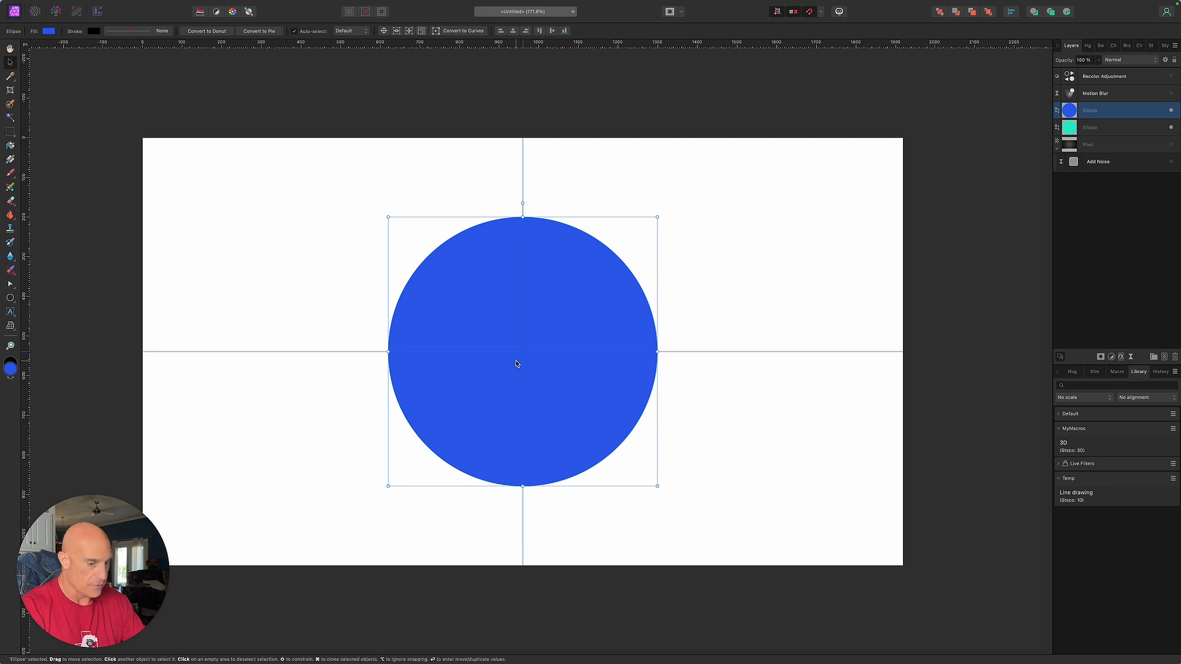
- Shrink the blue circle to about 615 px and offset it leftward on the horizontal guide, nearly flush with the turquoise circle's left edge
left_click_drag(589, 369, 562, 368)
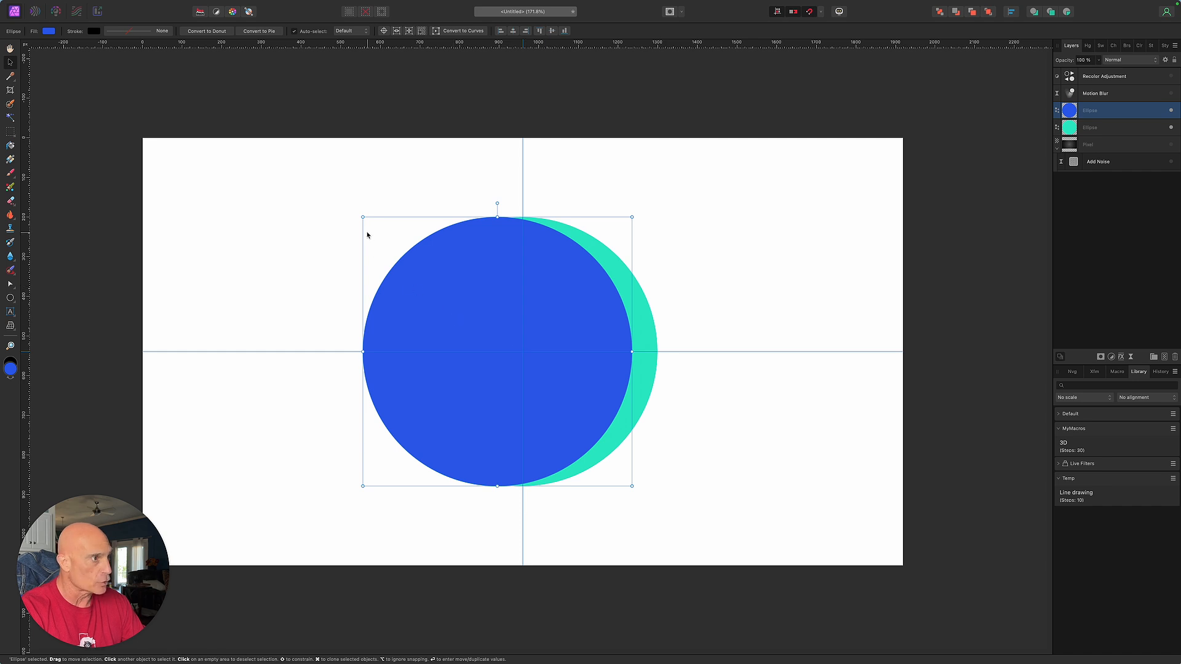
left_click_drag(363, 218, 384, 244)
left_click_drag(461, 337, 463, 325)
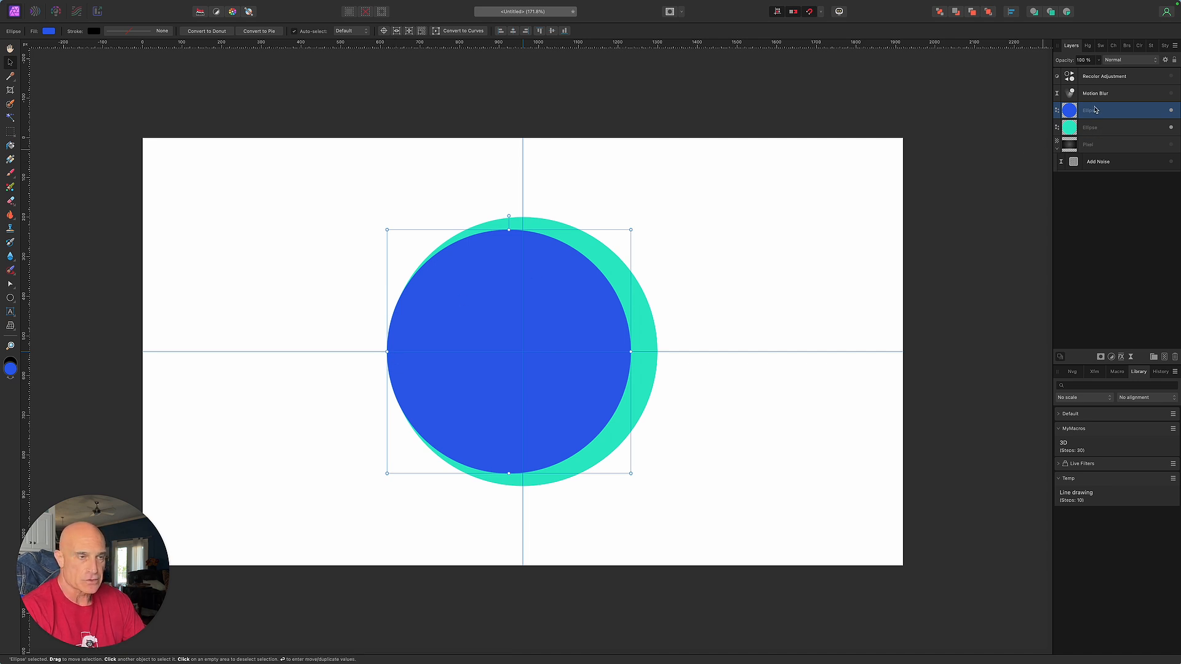
- Select both circles and subtract the blue one from the turquoise one to form a crescent
left_click(302, 242)
left_click_drag(311, 180, 721, 527)
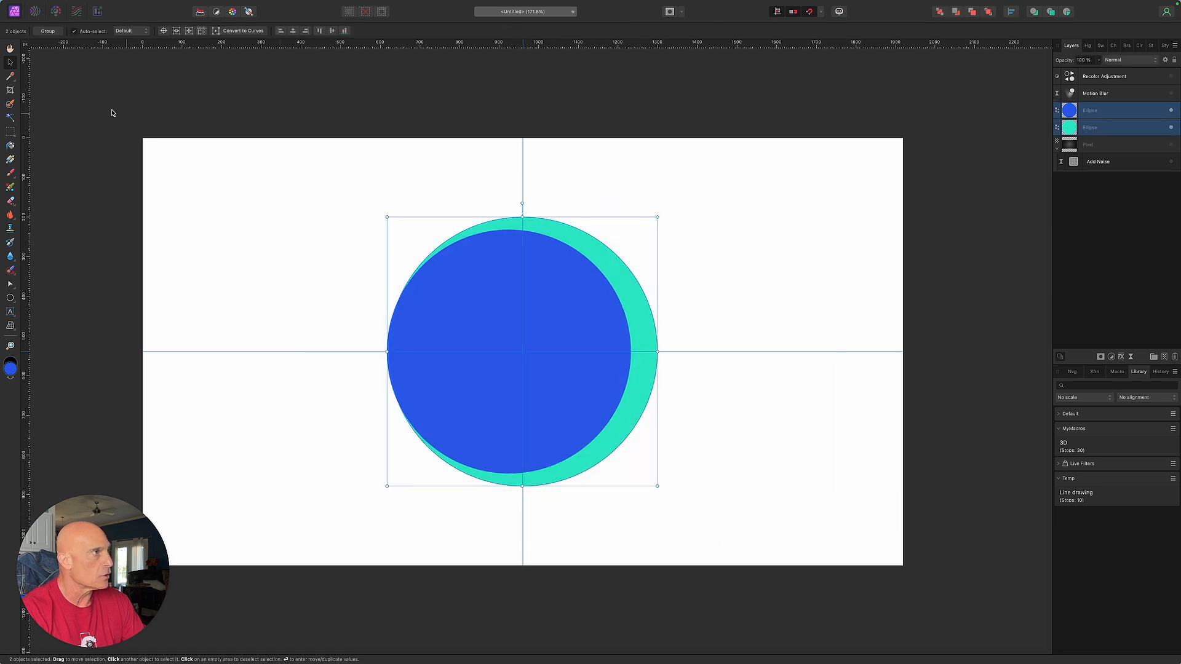
mouse_move(201, 2)
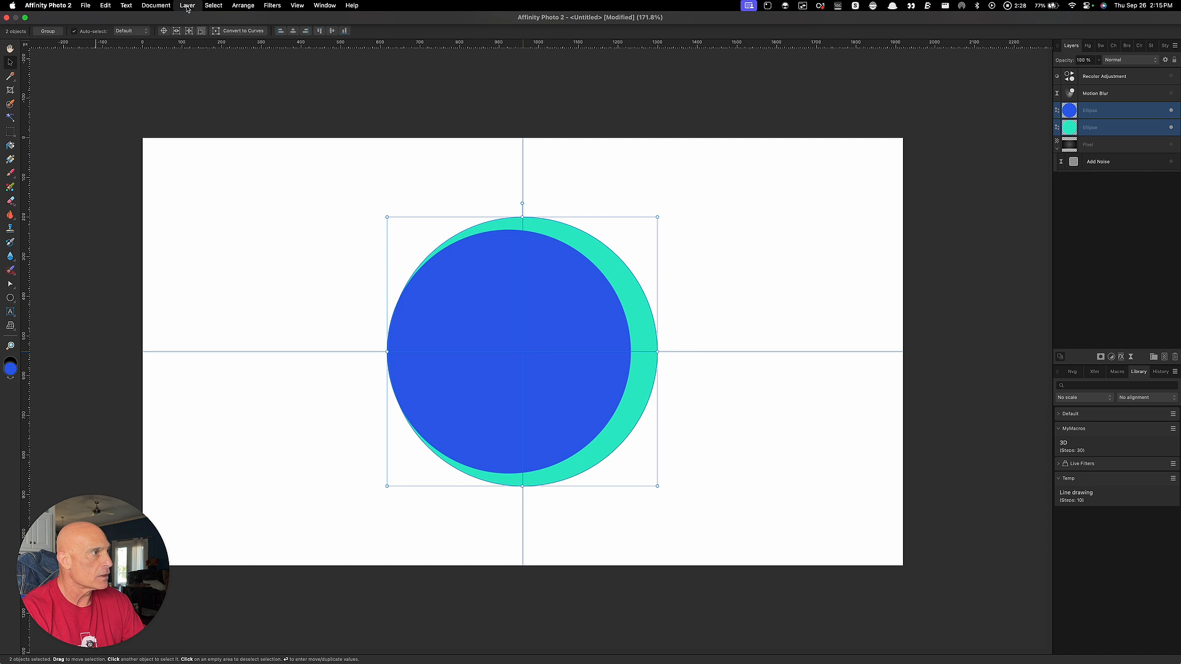
right_click(201, 433)
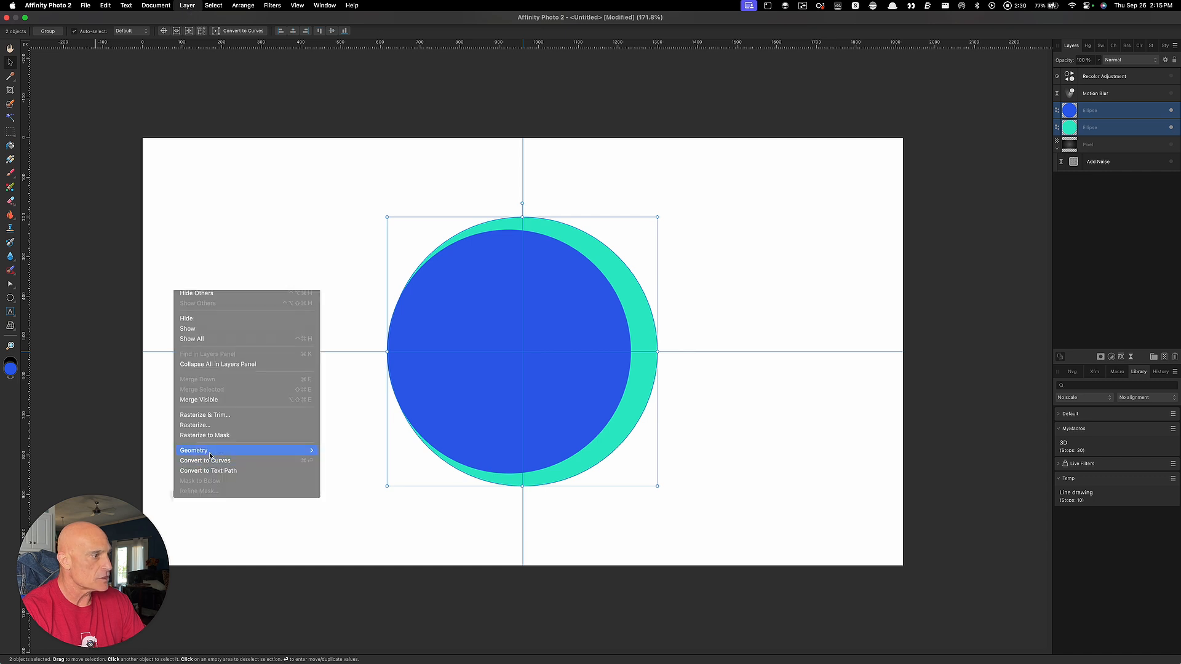
mouse_move(277, 451)
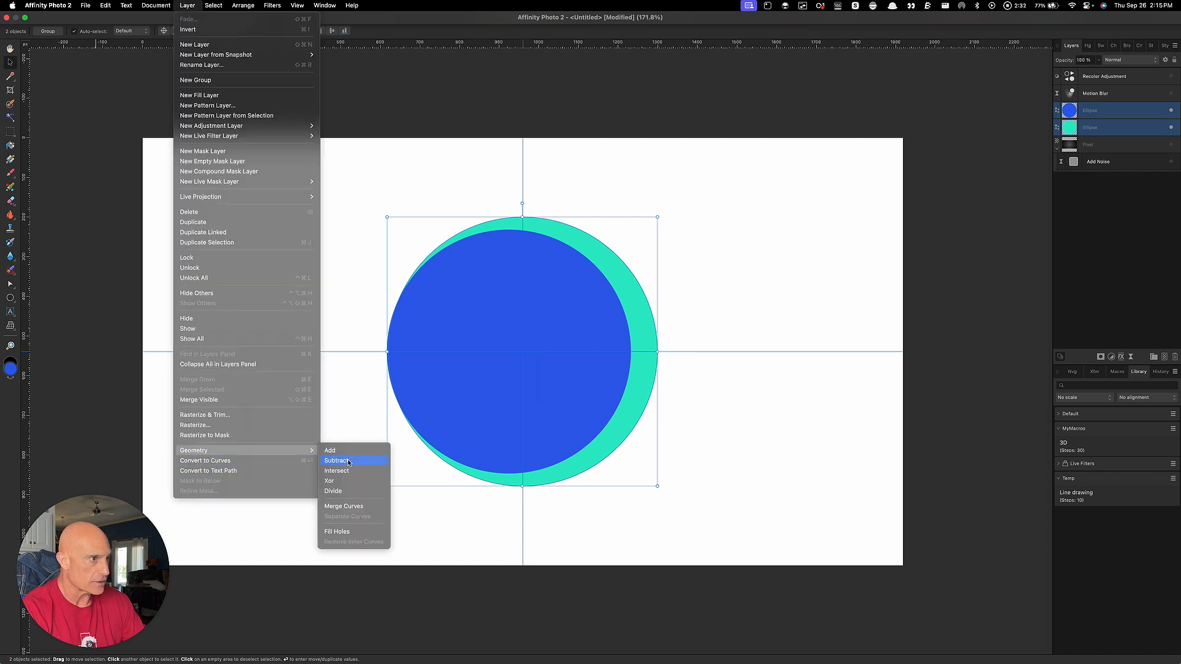
left_click(348, 461)
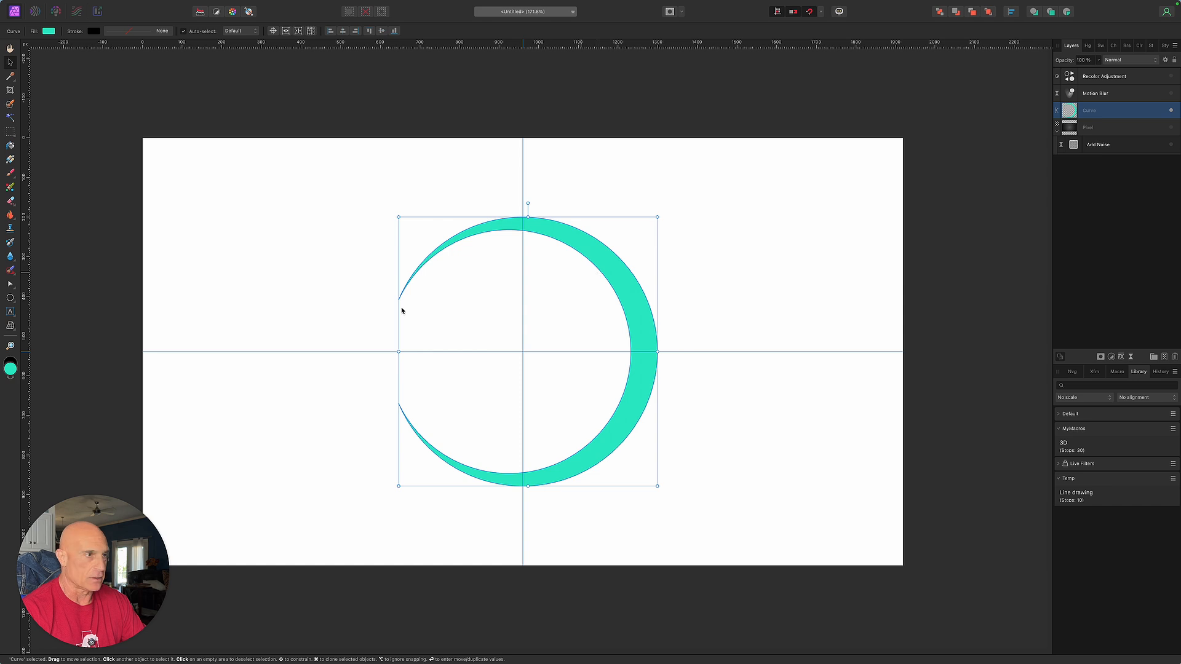
- Draw a small blue rectangle about 50 by 40 px over the crescent's top edge and centre it horizontally on the canvas
scroll(400, 312, "up", 2)
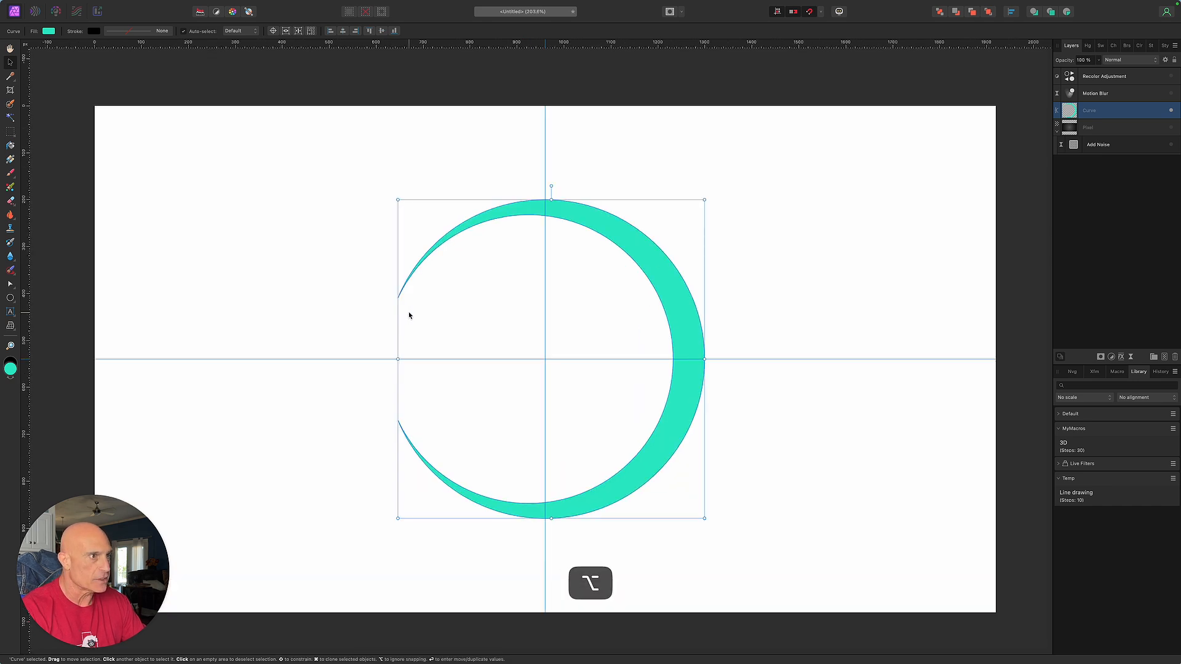
scroll(407, 314, "up", 1)
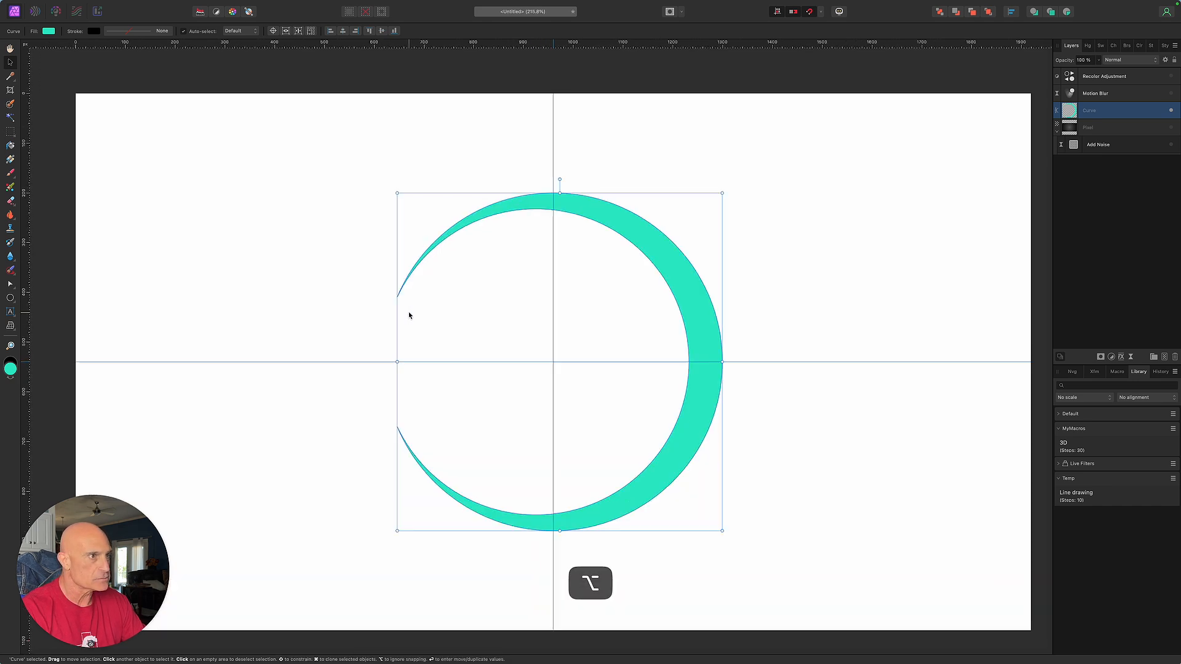
left_click(10, 301)
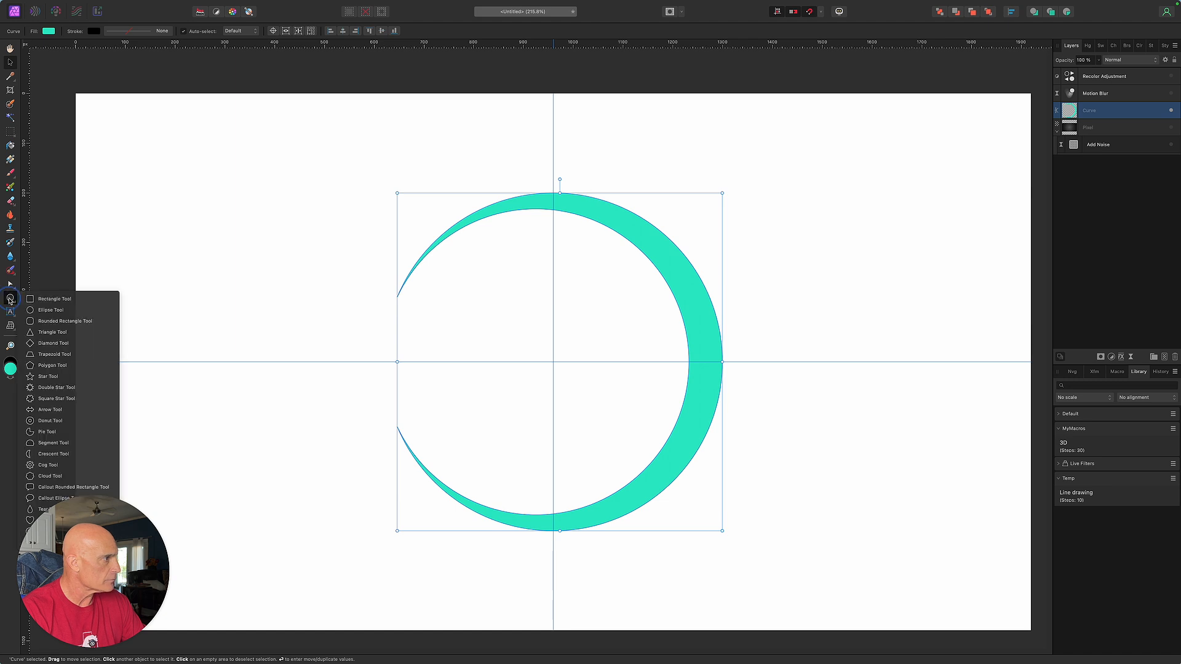
left_click(46, 299)
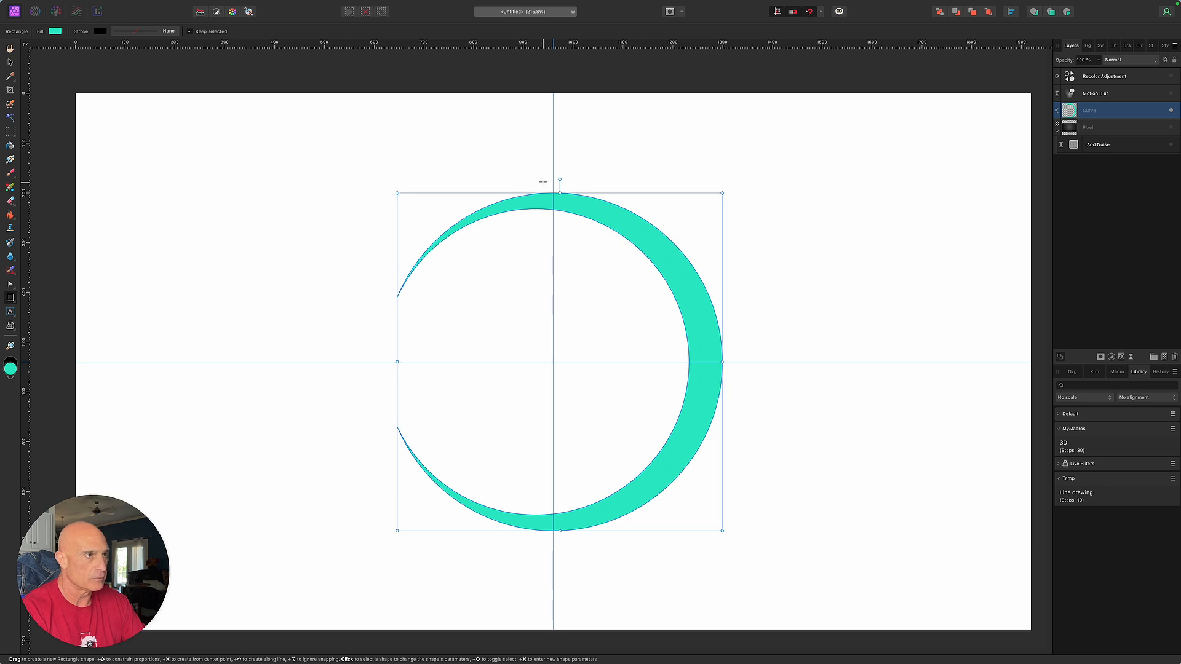
left_click_drag(543, 183, 567, 203)
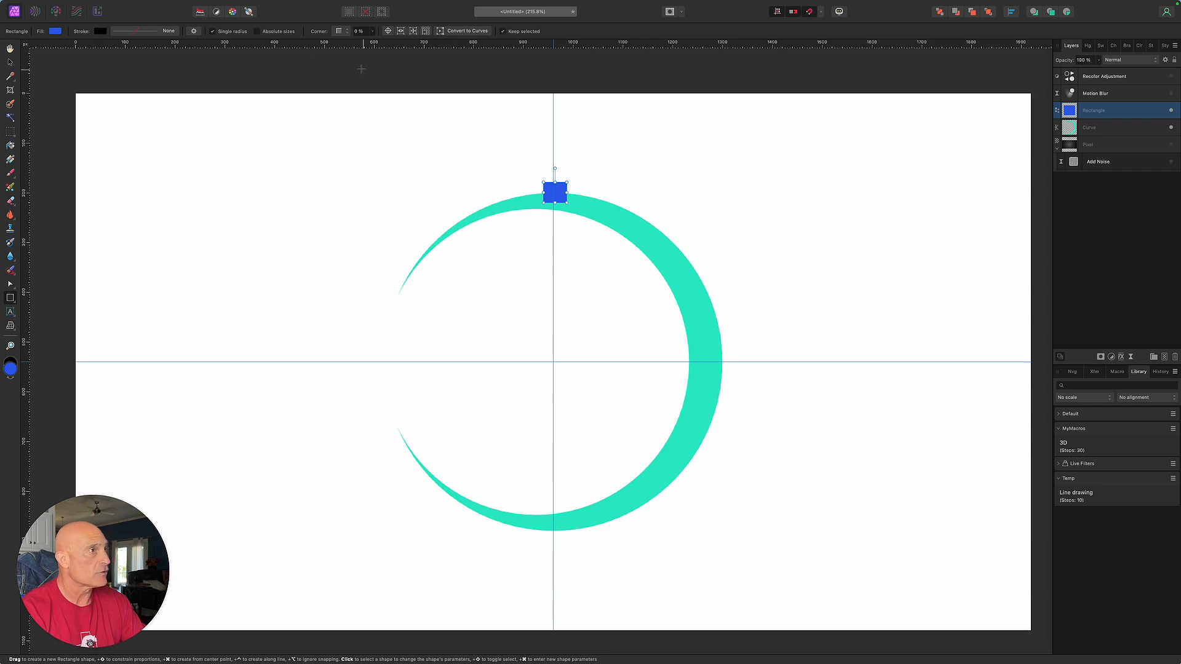
left_click(10, 62)
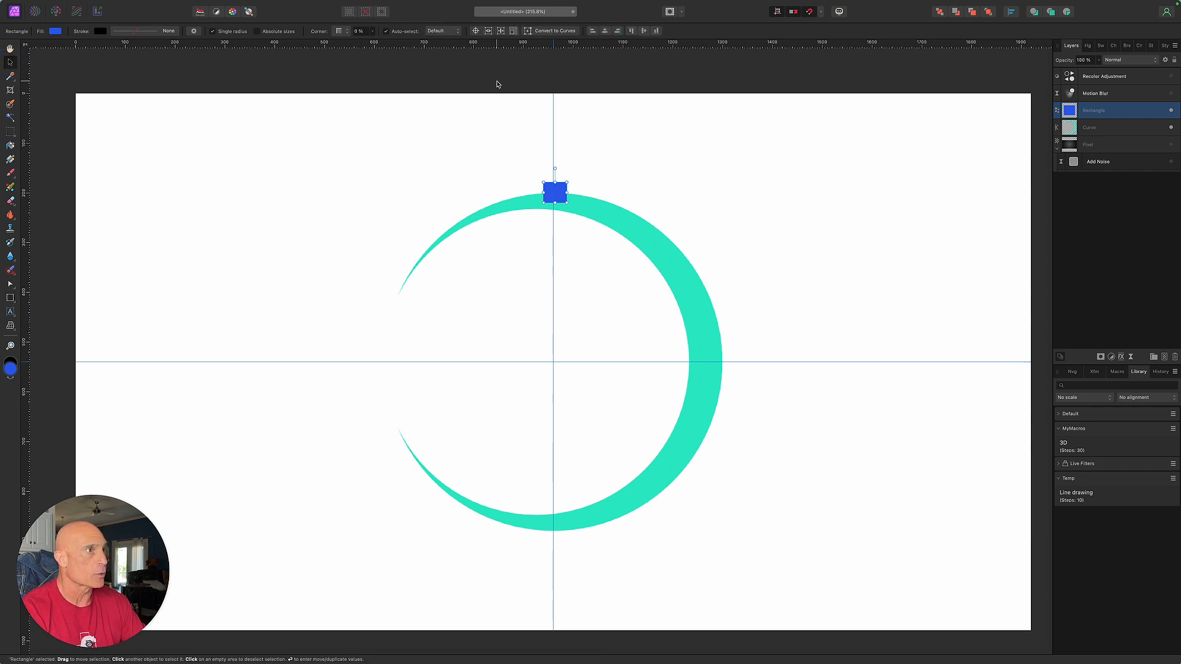
left_click(606, 31)
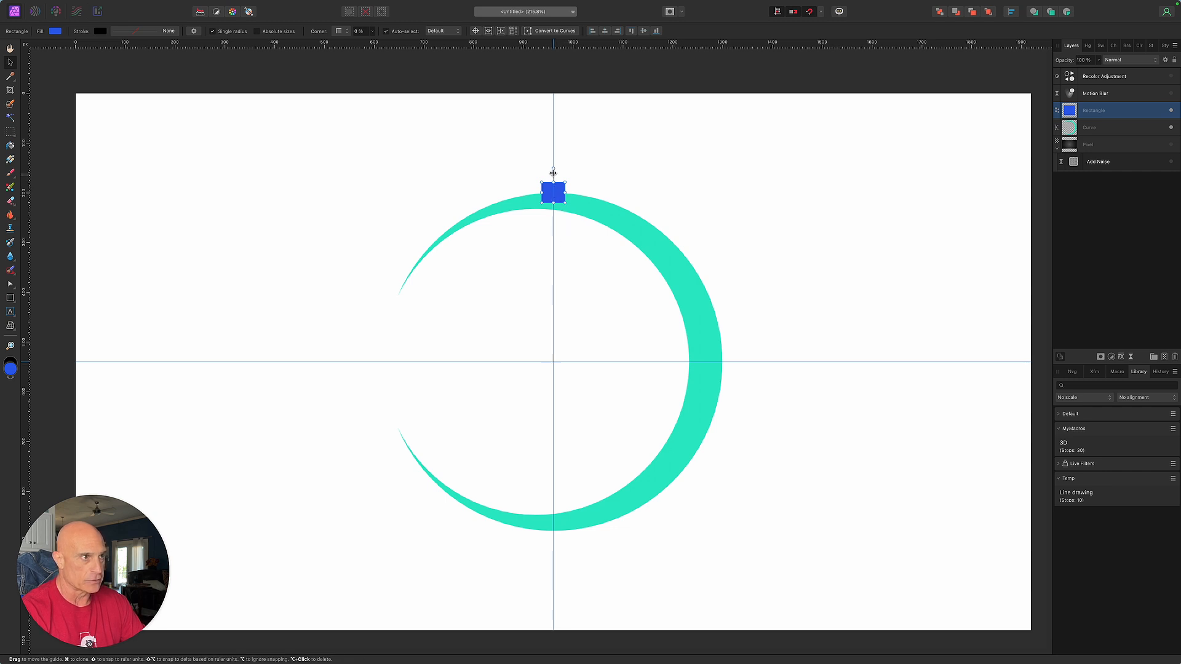
- Enable the rectangle's transform origin and move it to the guide intersection at the canvas centre
left_click_drag(552, 168, 575, 168)
key("ctrl+z")
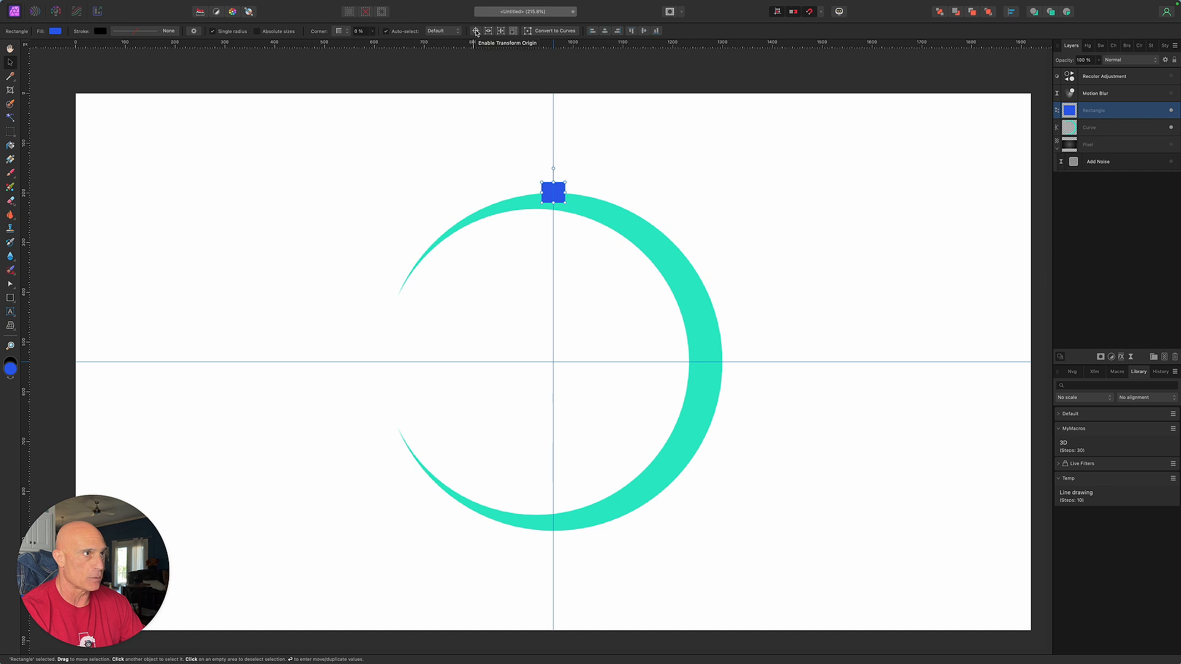
left_click(476, 31)
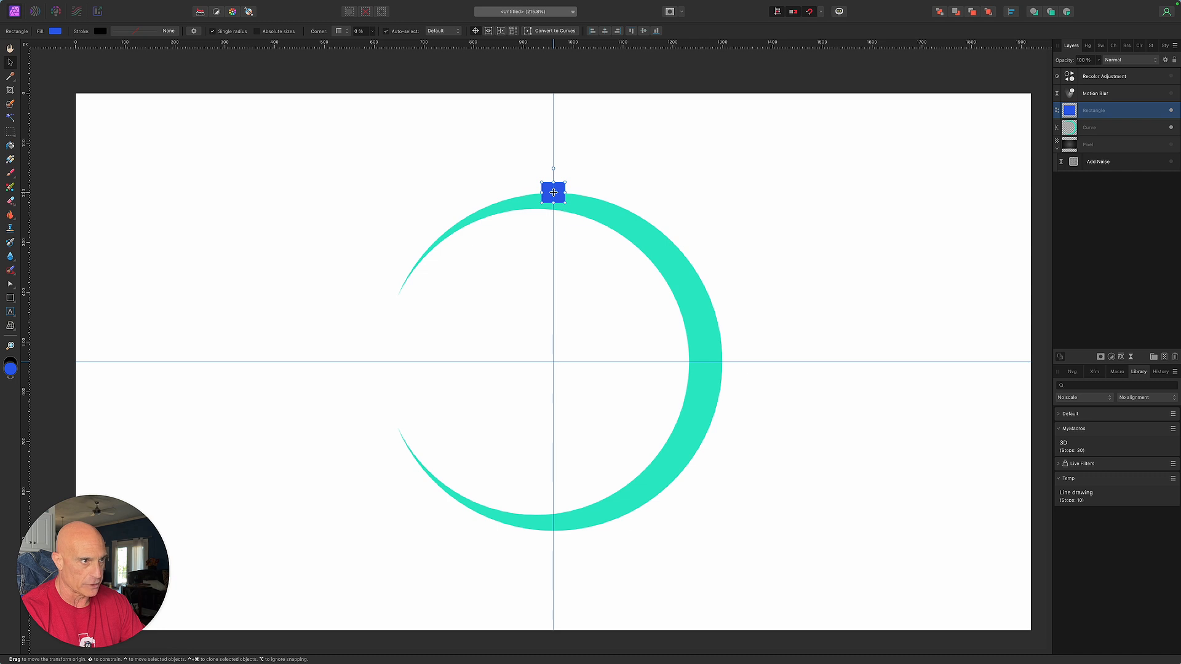
mouse_move(554, 194)
left_mouse_down()
mouse_move(543, 306)
mouse_move(553, 361)
left_mouse_up()
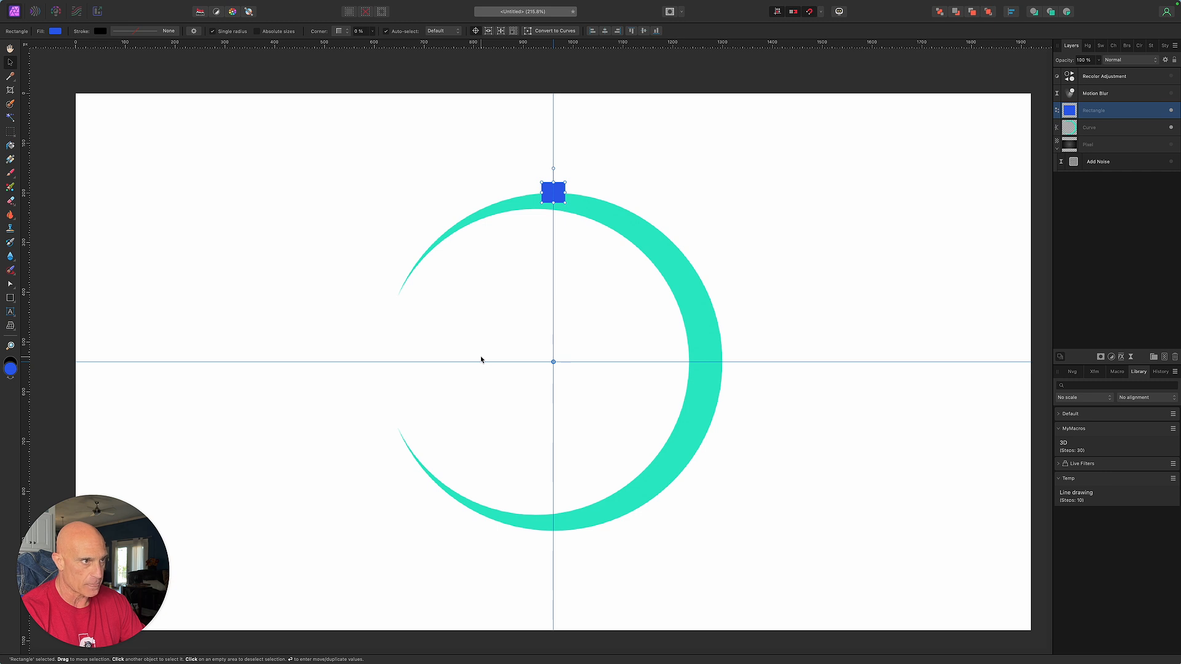
mouse_move(553, 168)
left_mouse_down()
mouse_move(625, 179)
mouse_move(552, 169)
left_mouse_up()
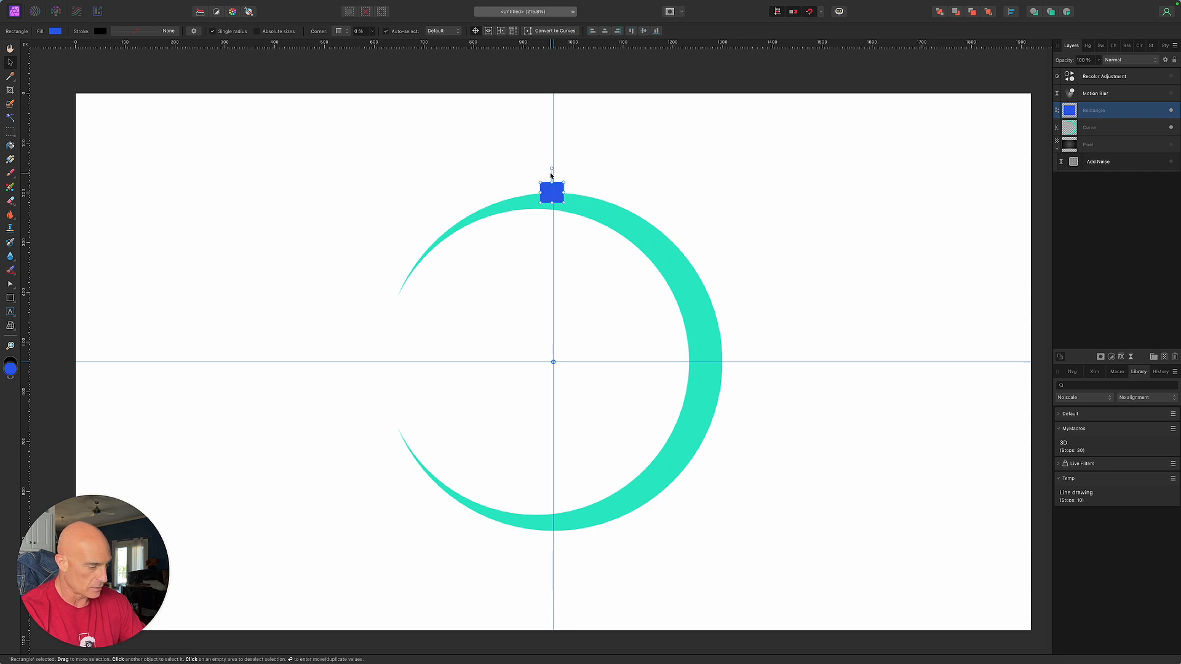
key("super+z")
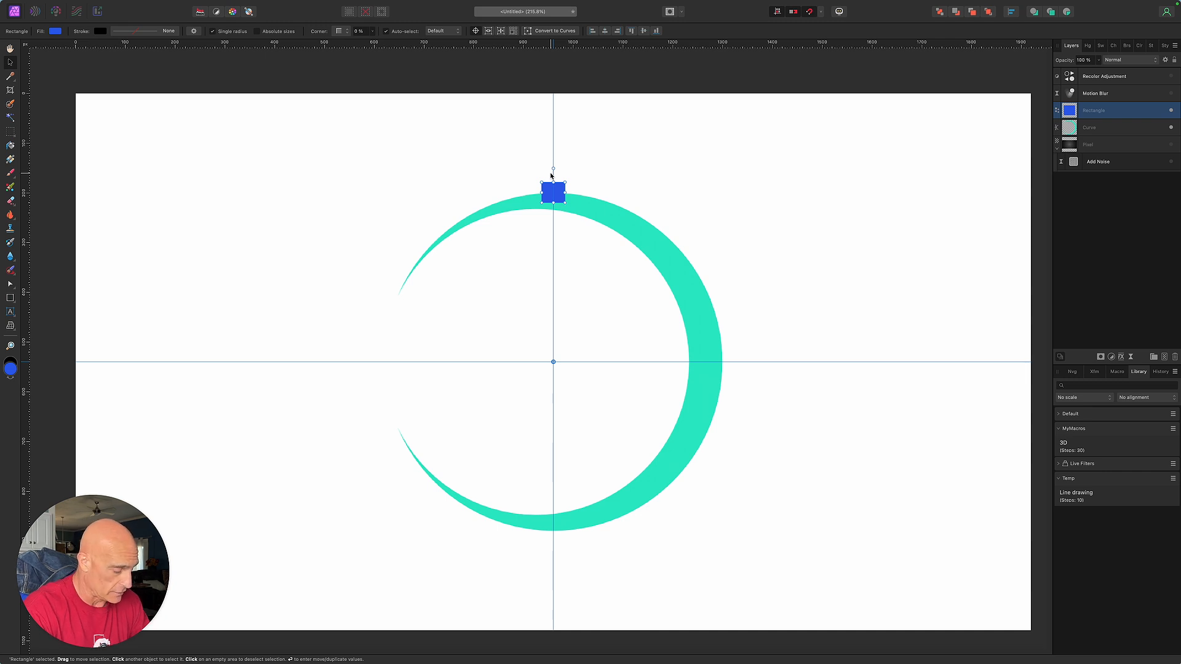
- Duplicate the rectangle around the canvas centre in 30° increments until seven rectangles span the crescent's outer edge from top to bottom
key("super+j")
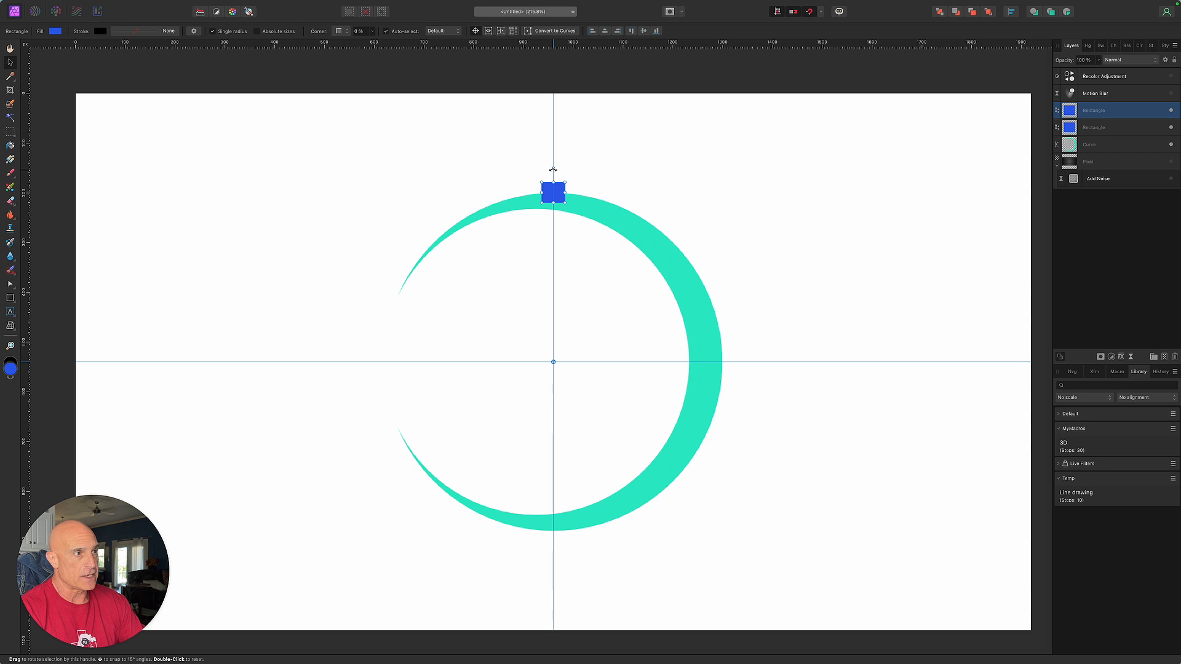
left_click_drag(552, 169, 641, 207)
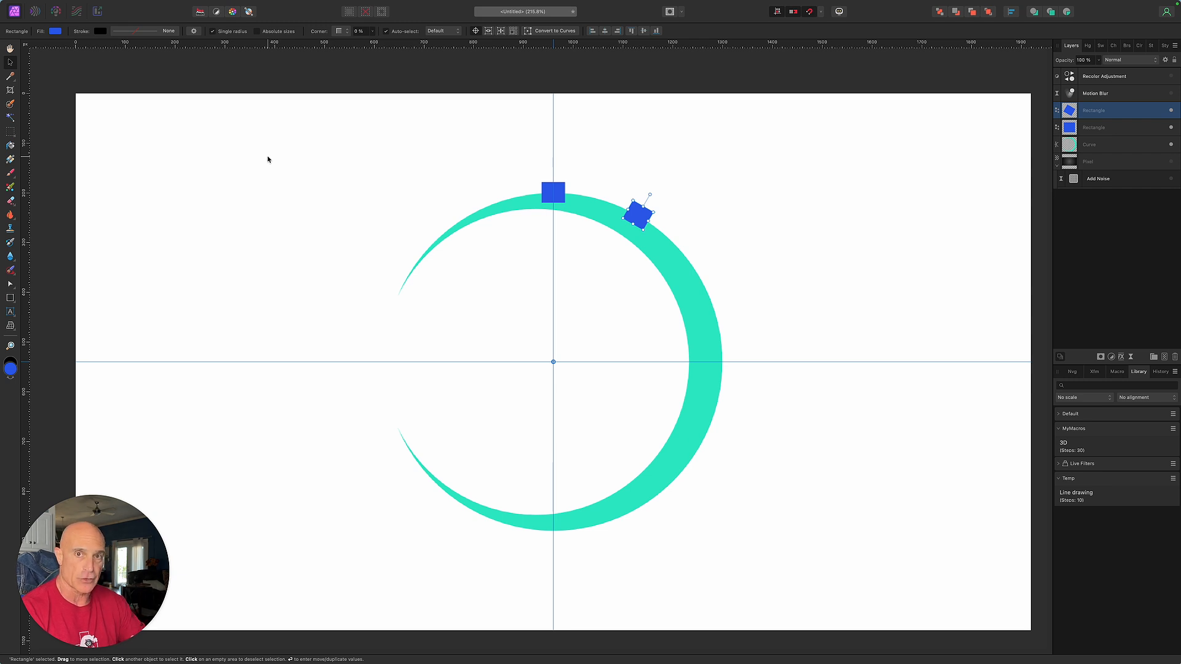
key("super+j")
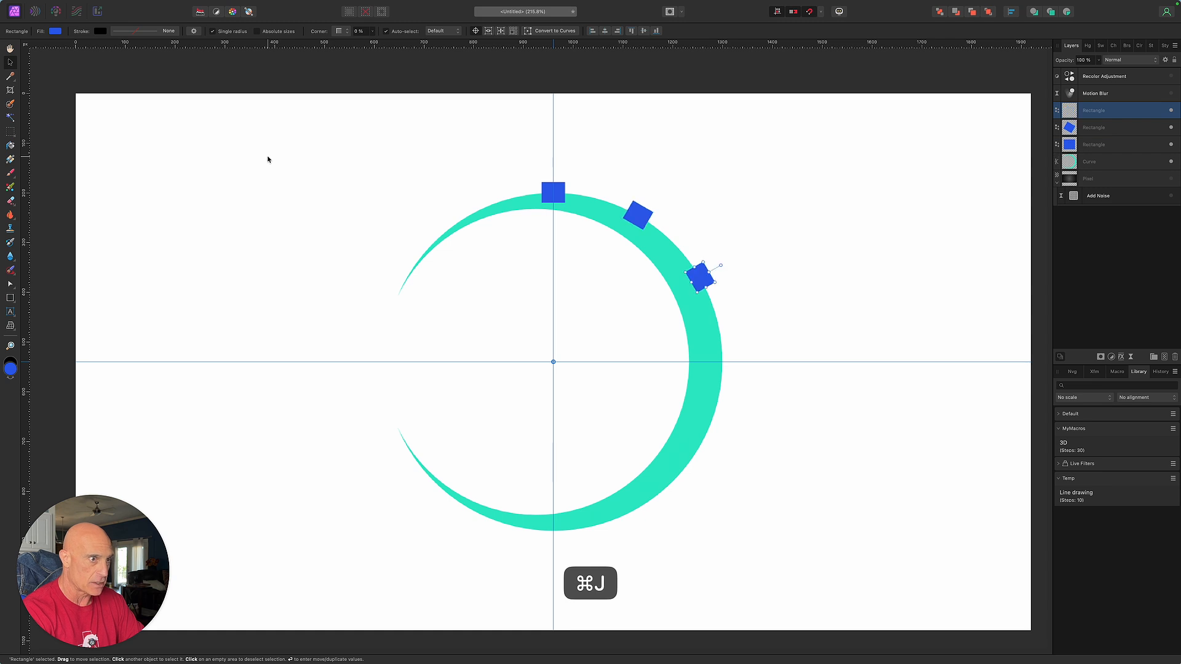
key("super+j")
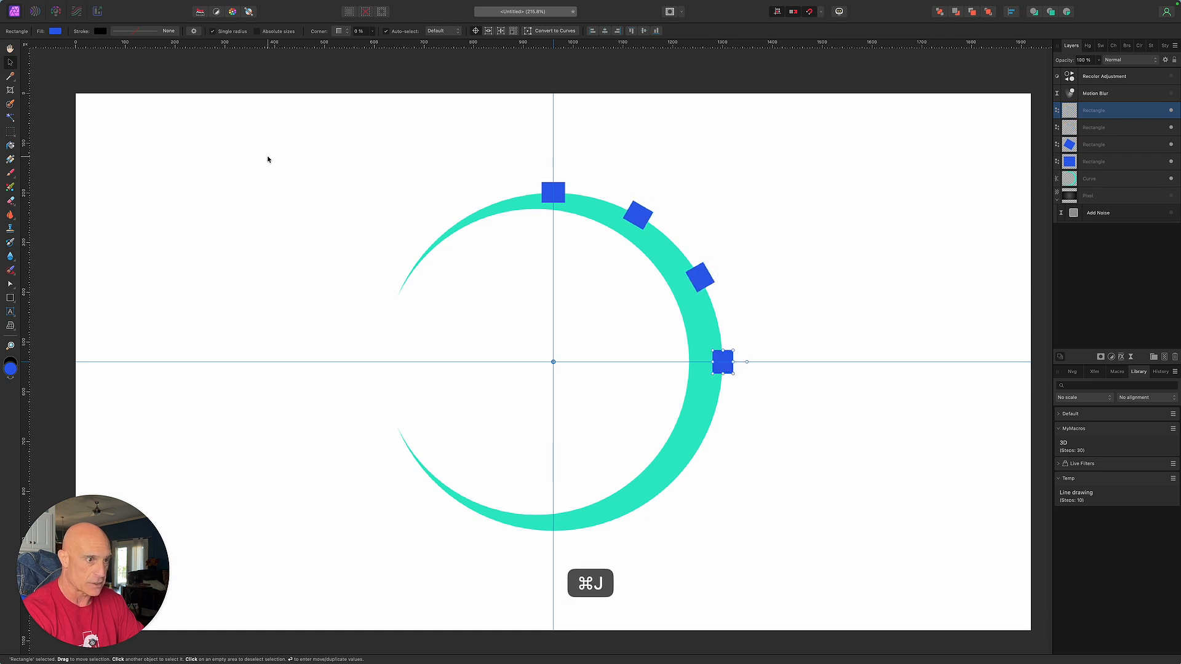
key("super+j")
key("super+j")
key("super+j")
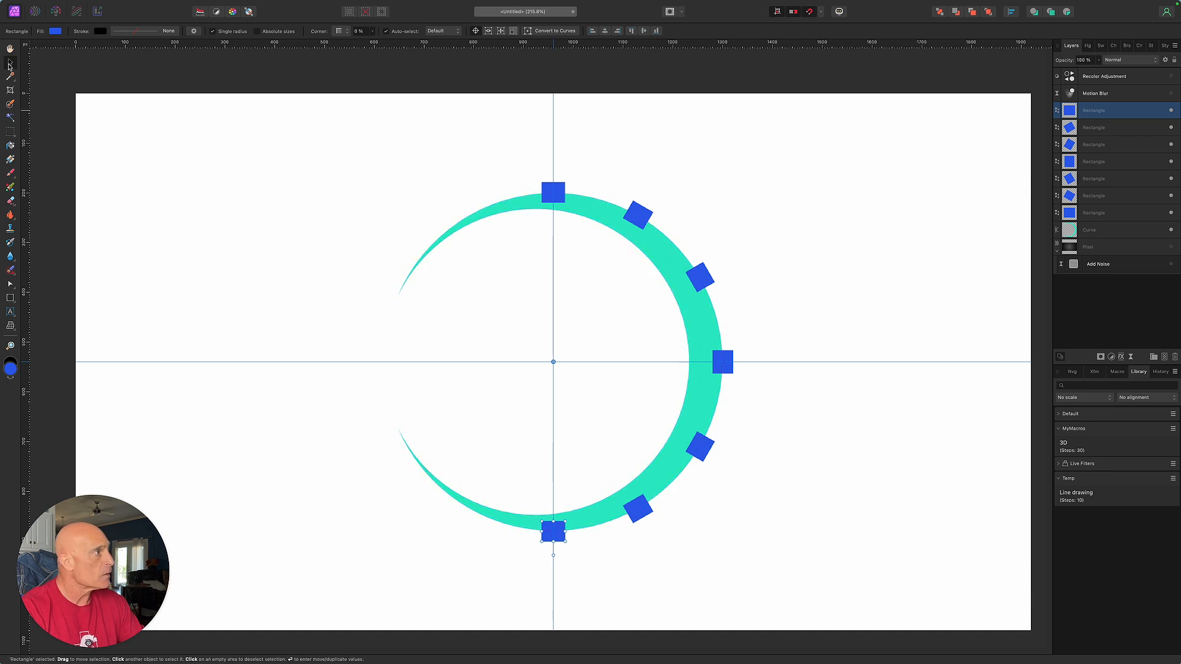
left_click(1128, 311)
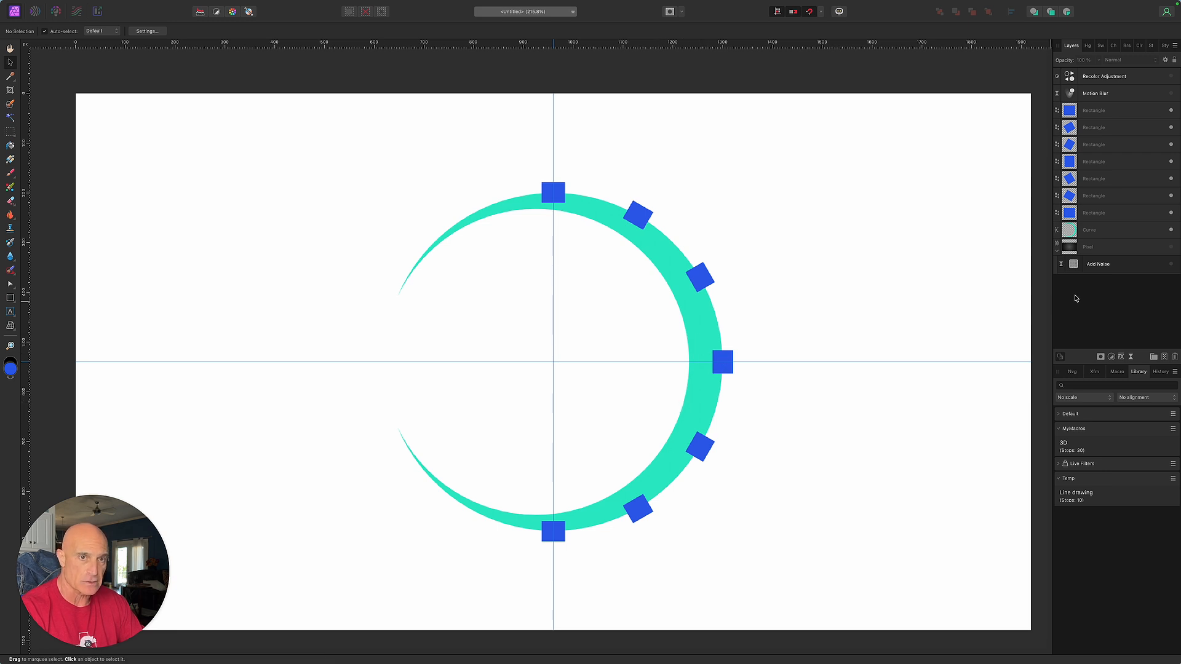
- Select the crescent together with all seven rectangles and subtract the rectangles to cut notches in its outer edge
left_click(1109, 234)
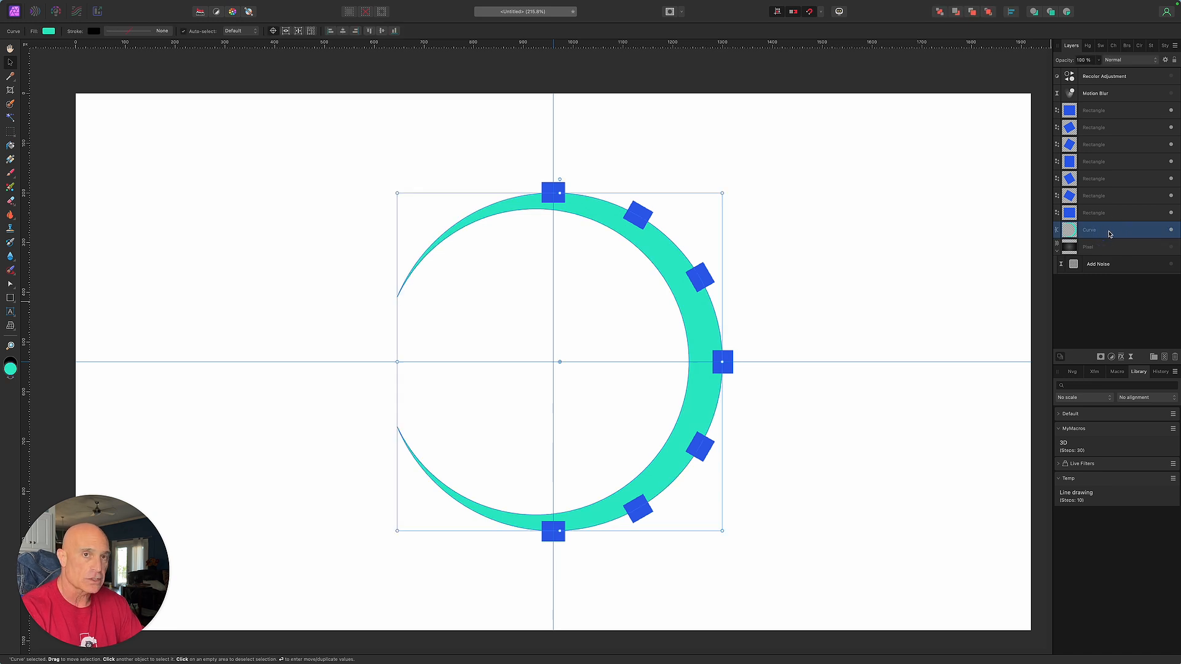
left_click(1110, 214, "super")
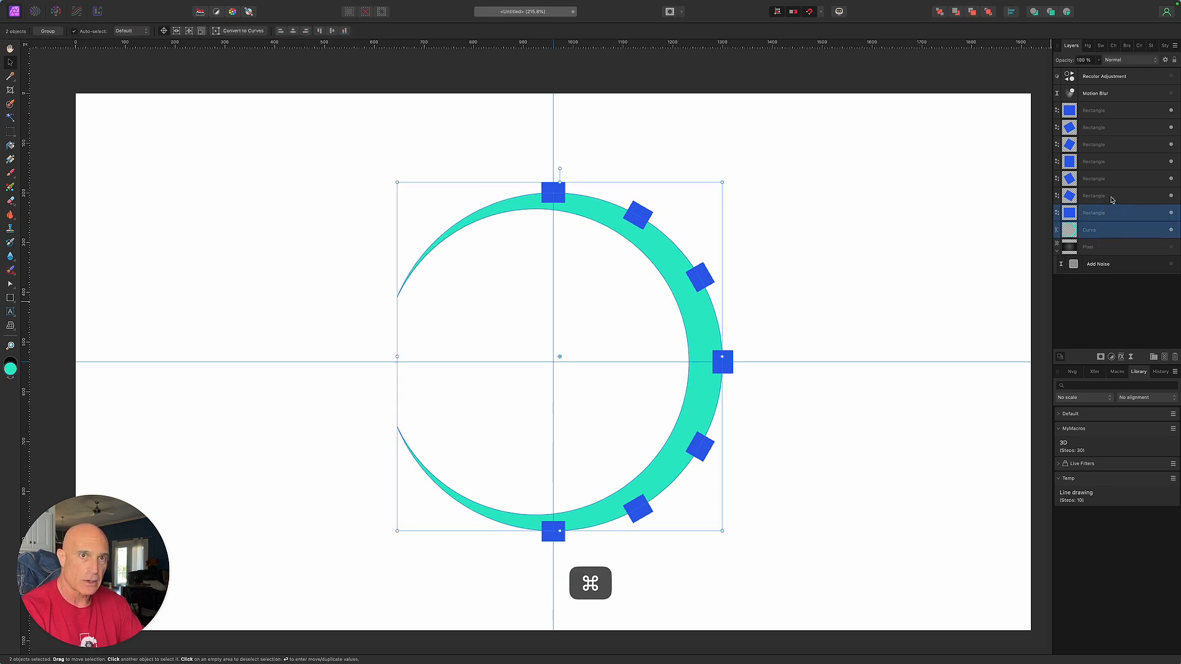
left_click(1111, 197, "super")
left_click(1112, 179, "super")
left_click(1113, 161, "super")
left_click(1116, 145, "super")
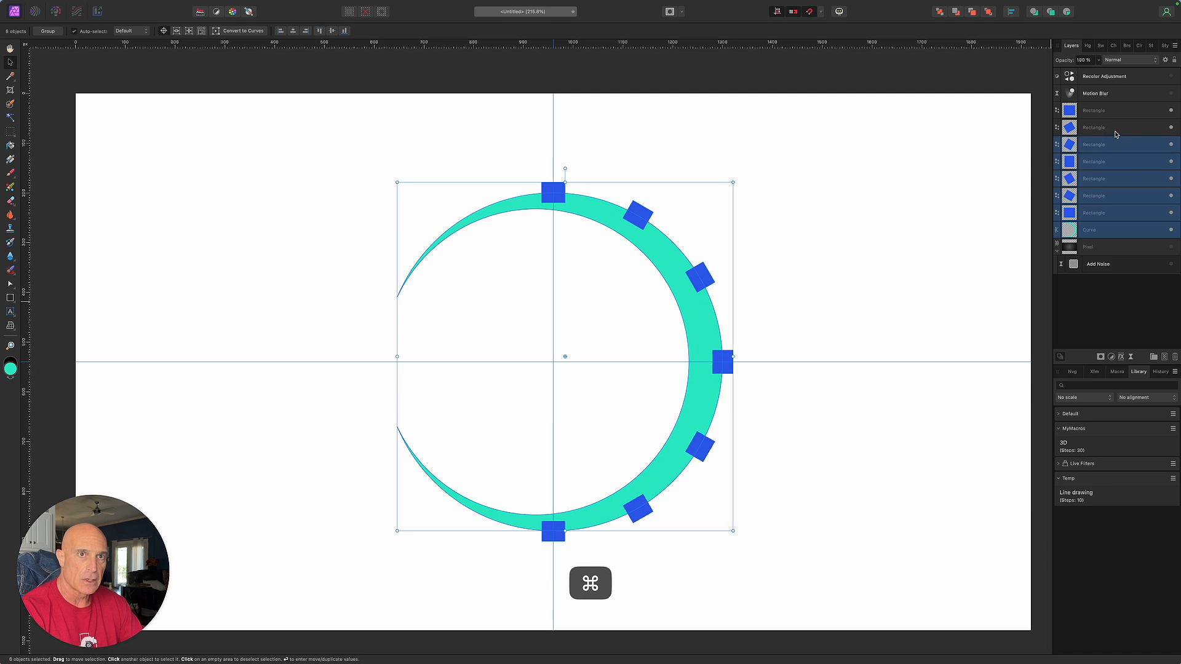
left_click(1115, 128, "super")
left_click(1114, 111, "super")
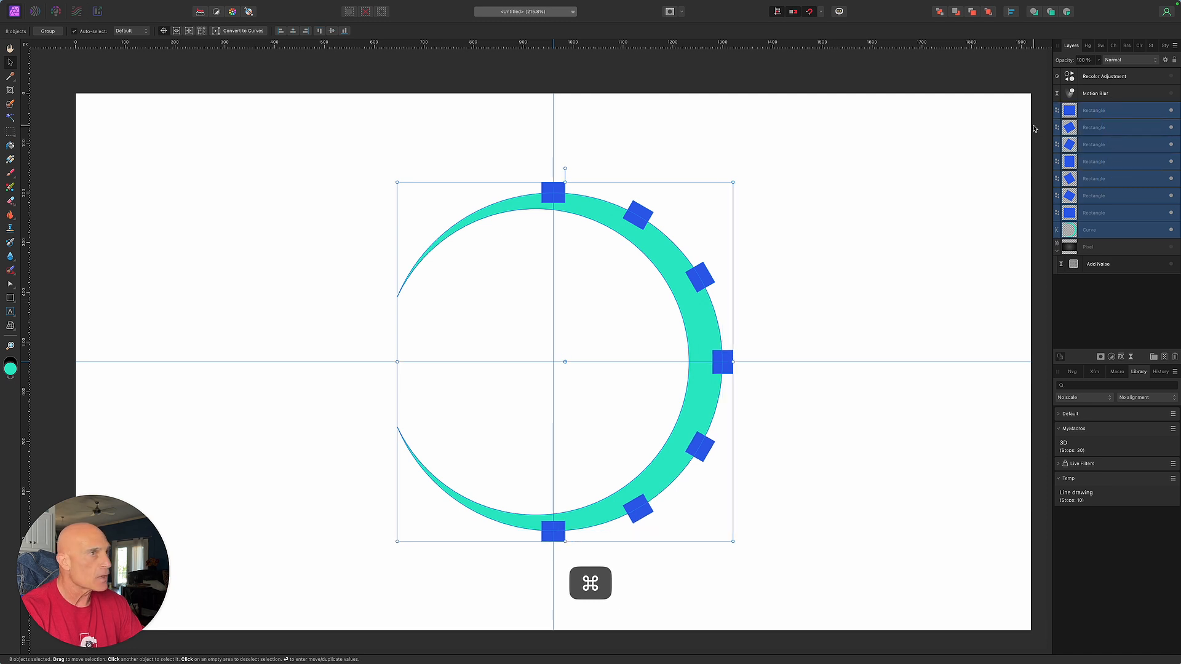
mouse_move(209, 3)
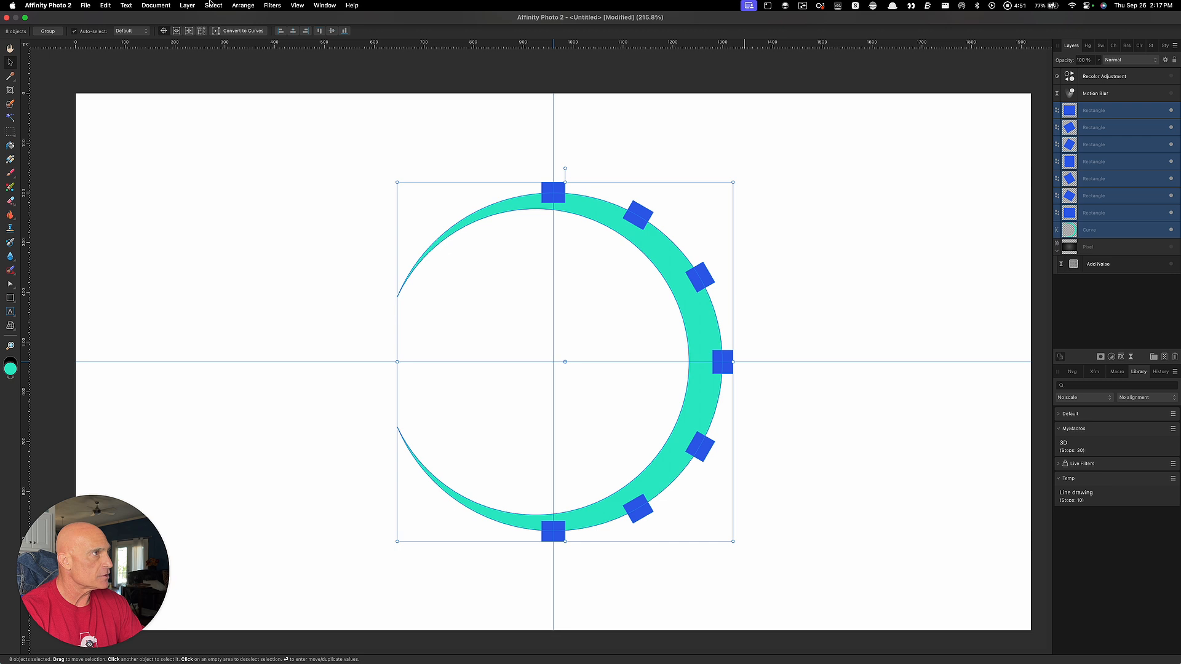
left_click(186, 7)
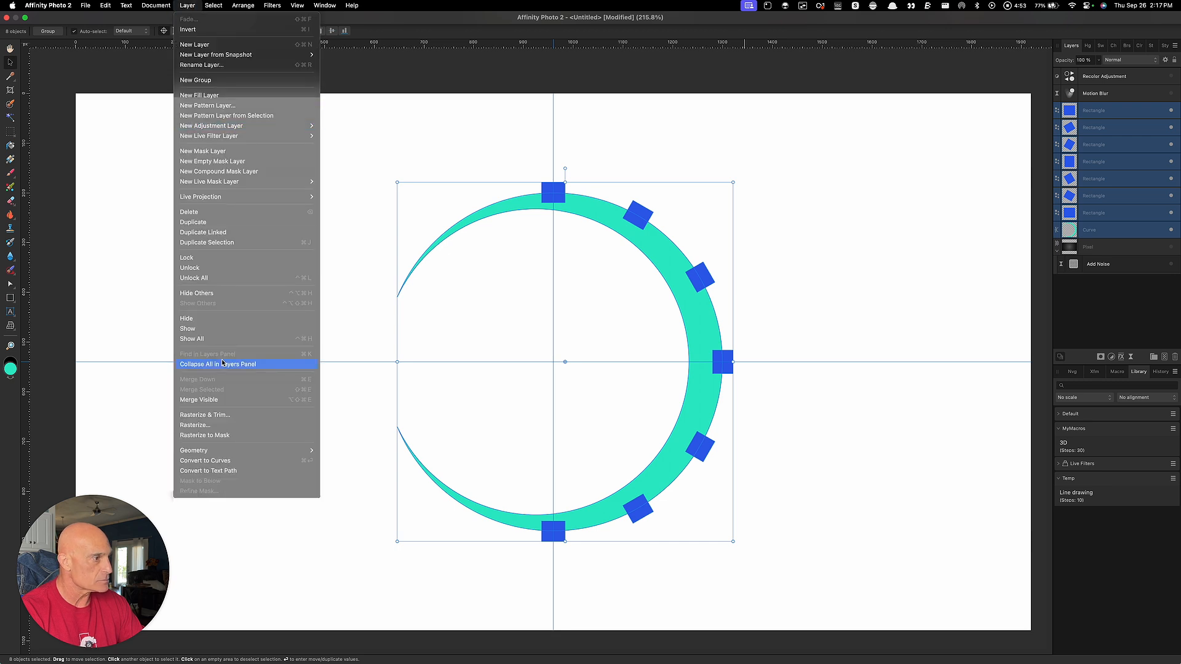
left_click(332, 464)
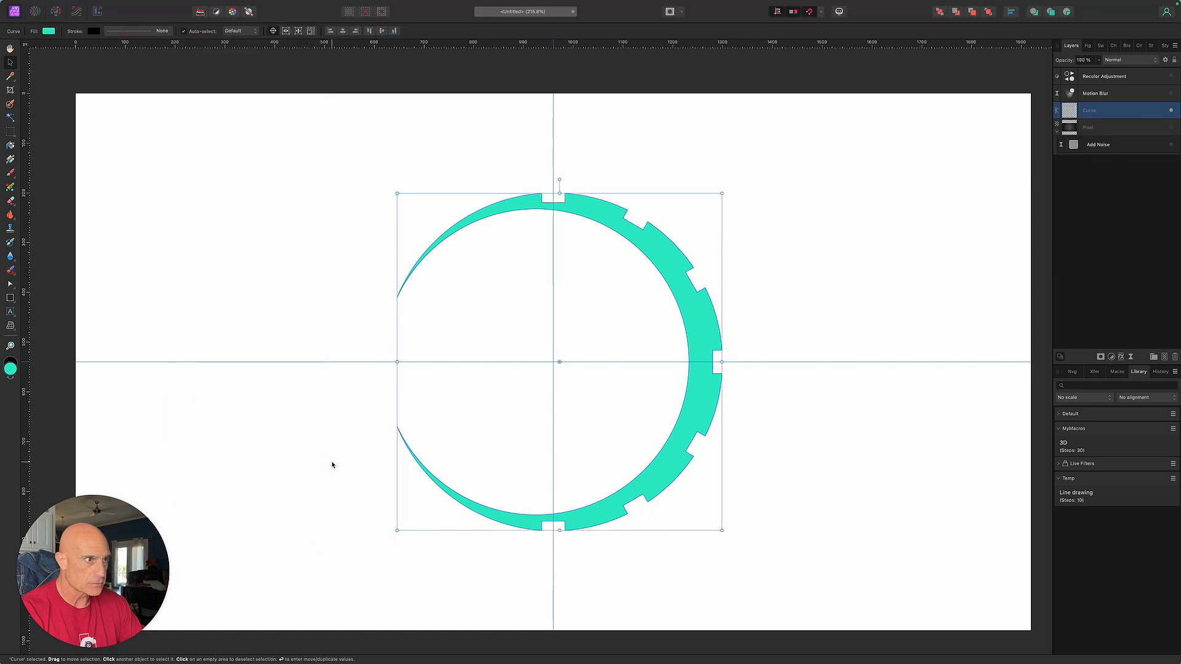
left_click(56, 311)
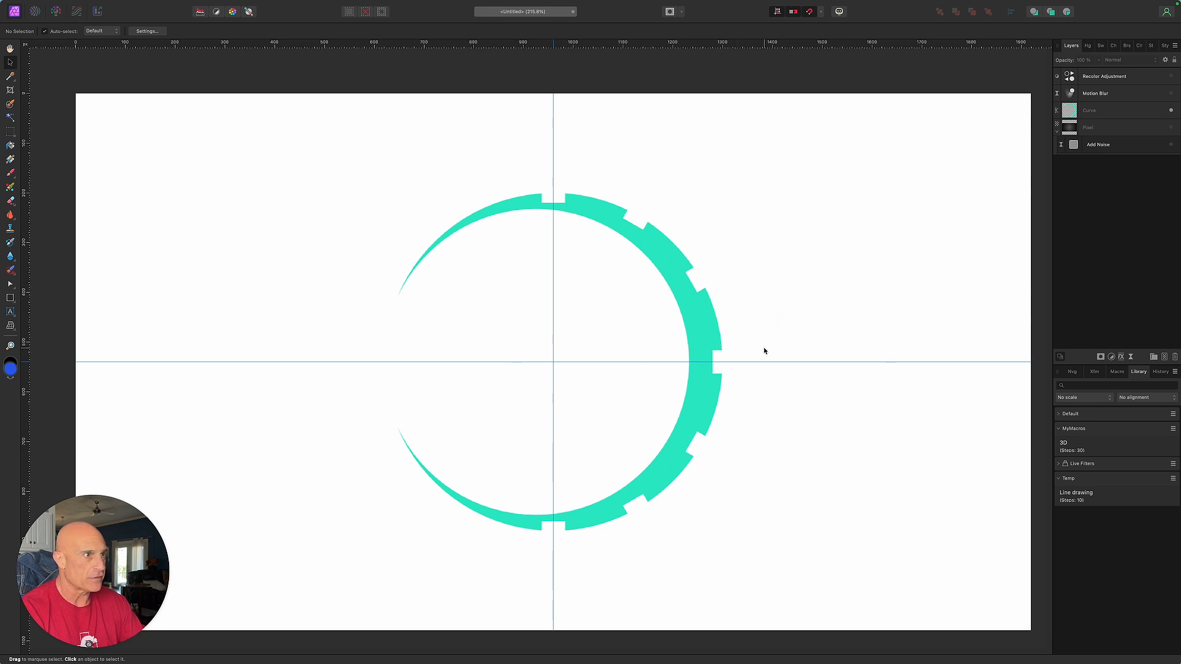
- Move the notched crescent's transform origin to the guide intersection, duplicate the crescent and rotate the copy 180° around it
left_click(676, 246)
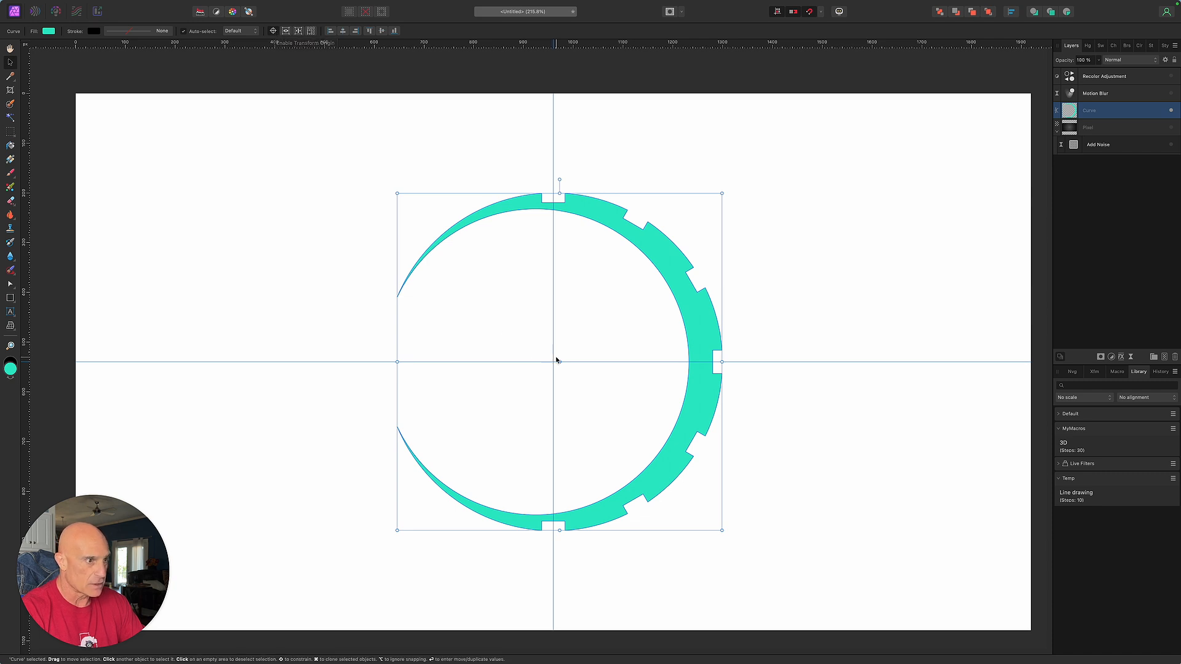
left_click_drag(559, 362, 554, 363)
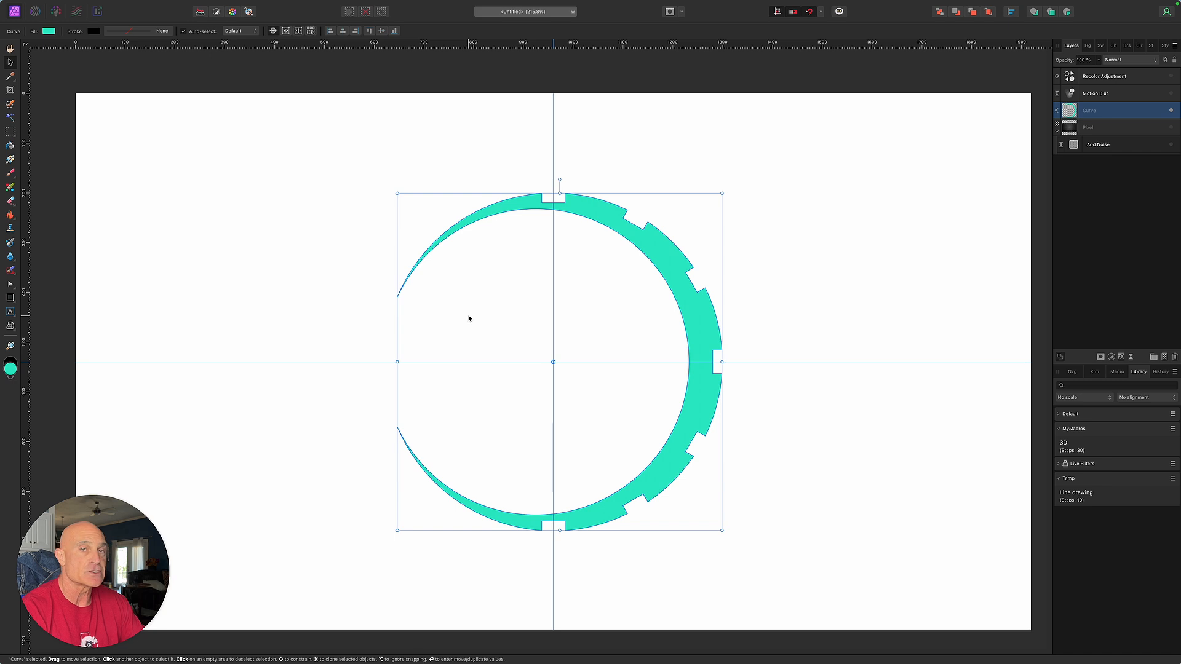
key("super+j")
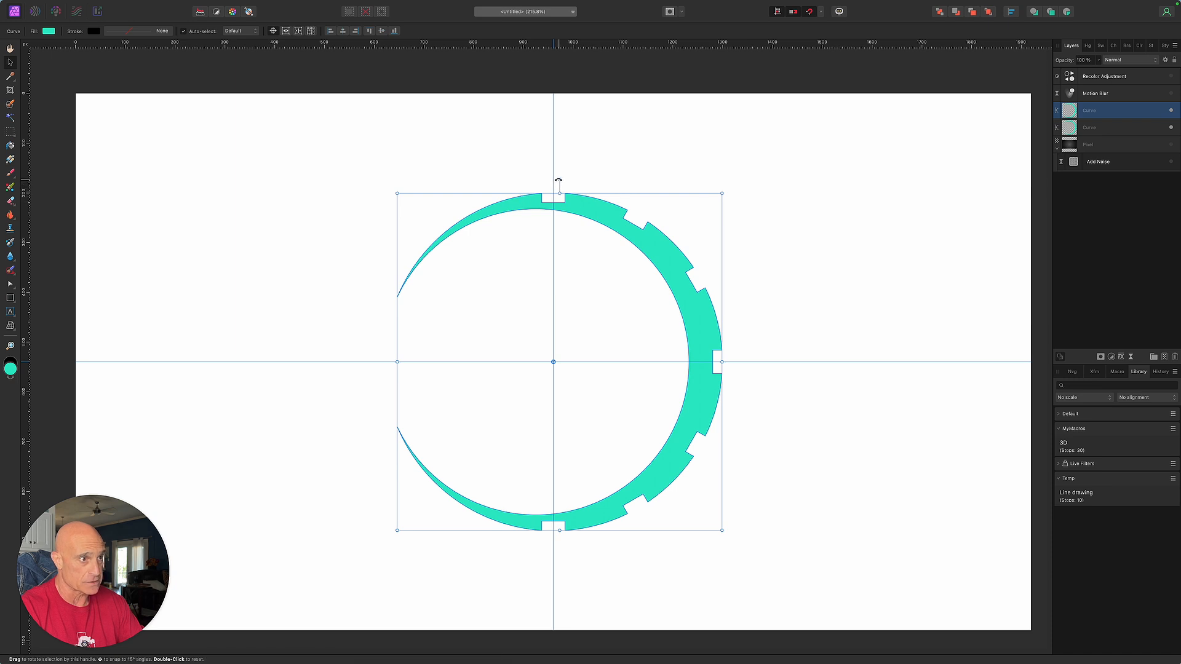
left_click_drag(559, 180, 549, 414)
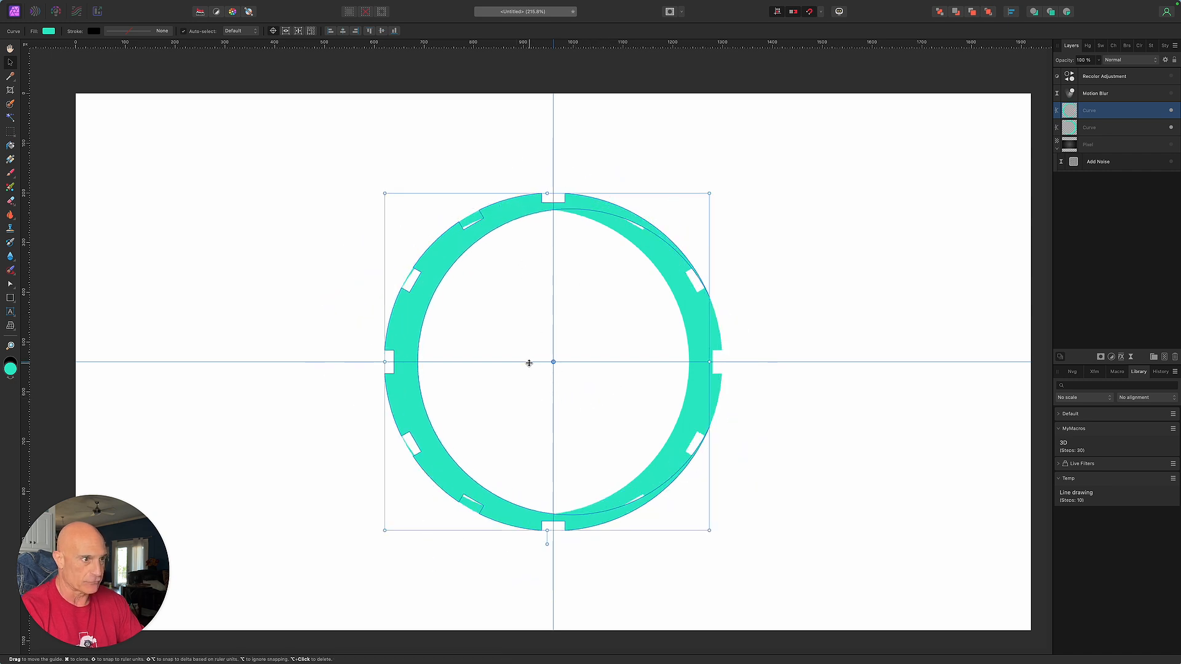
- Shrink the rotated crescent to about 555 px and nest it inside the larger one, offset leftward and centred on the horizontal guide
key("super+z")
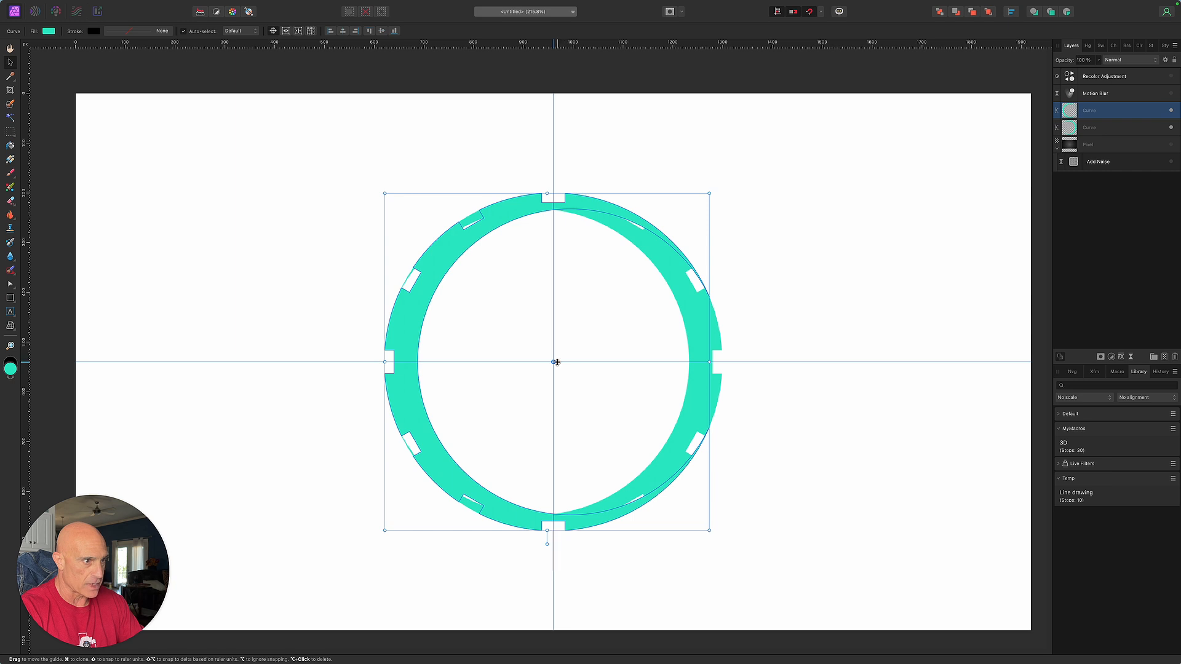
key("alt")
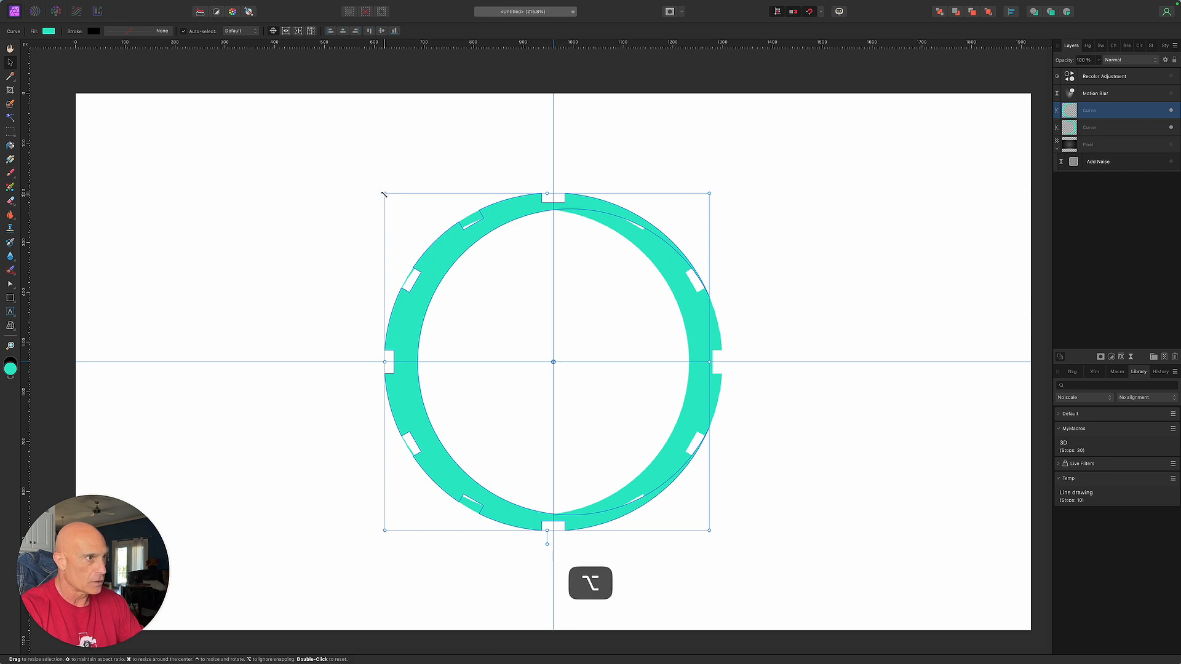
left_click_drag(385, 193, 411, 225)
left_click_drag(428, 348, 401, 335)
left_click_drag(384, 209, 406, 239)
mouse_move(424, 355)
left_mouse_down()
mouse_move(420, 338)
mouse_move(410, 340)
left_mouse_up()
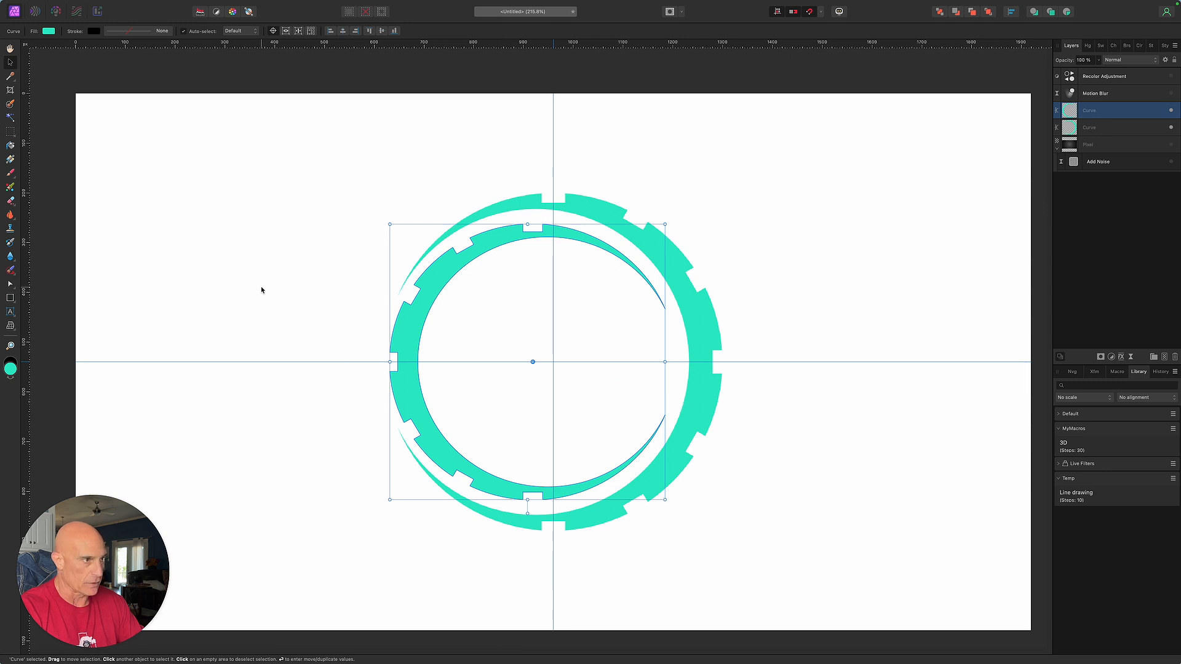
- Rasterize both crescent layers, group them and rasterize the group into a single pixel layer
left_click(1109, 116, "shift")
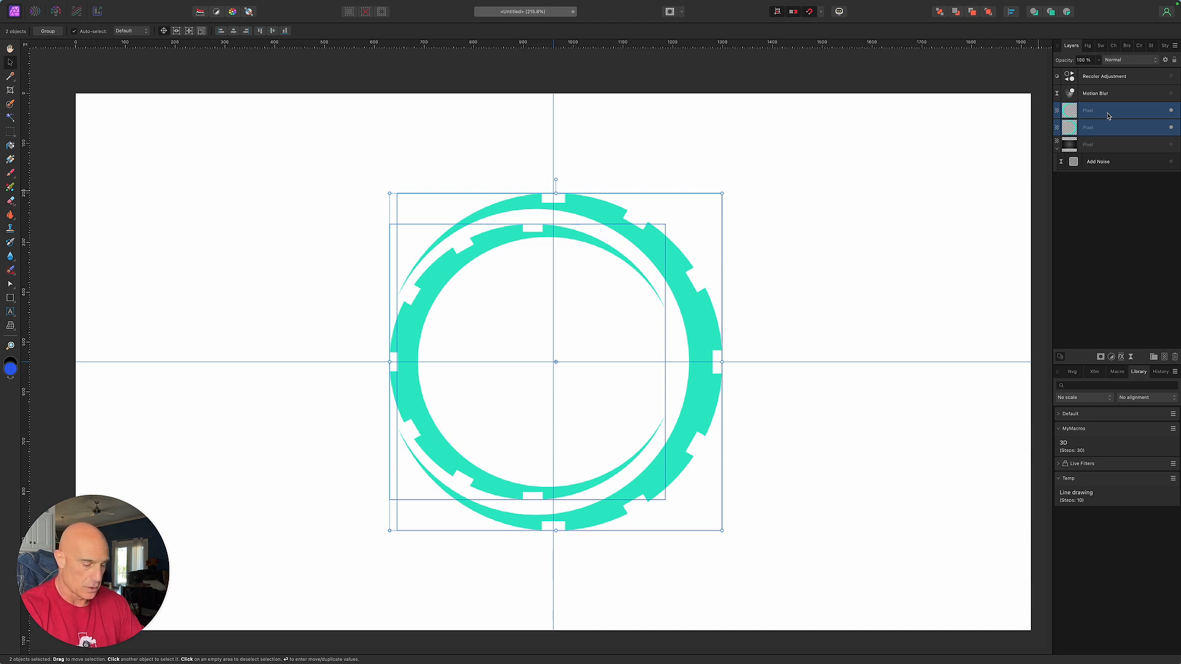
right_click(1108, 116)
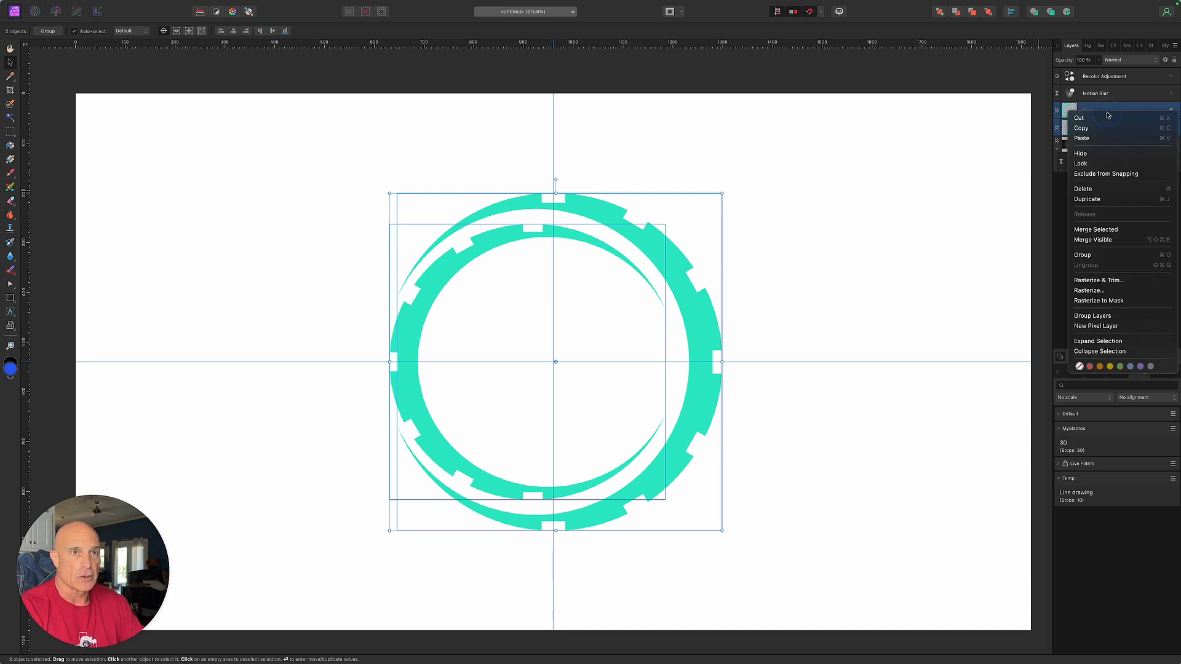
left_click(1078, 260)
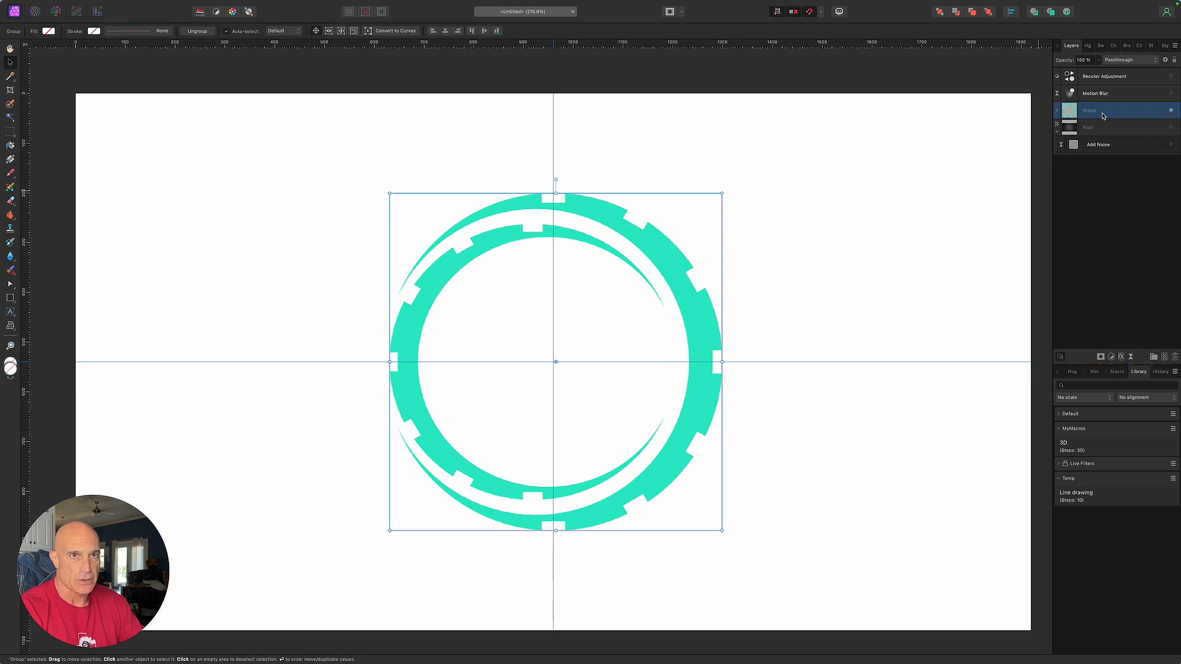
right_click(1103, 116)
left_click(1083, 318)
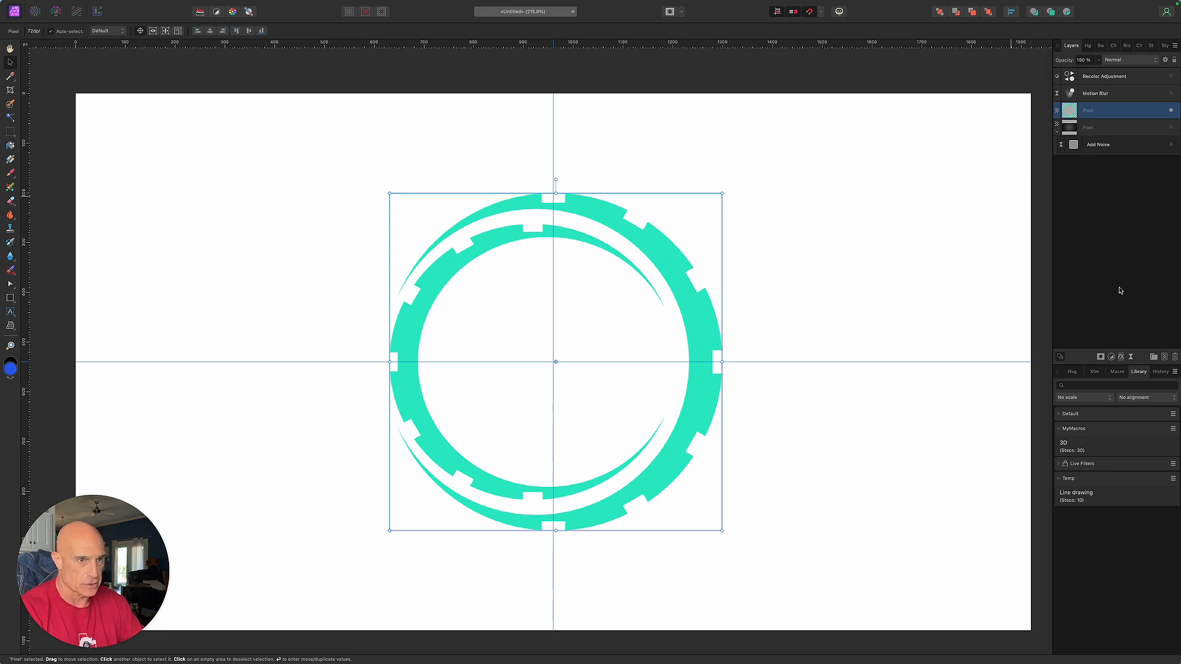
- Add a linear Gradient Overlay effect to the ring layer and set its first stop to dark grey, about 2E2E2E
left_click(1121, 358)
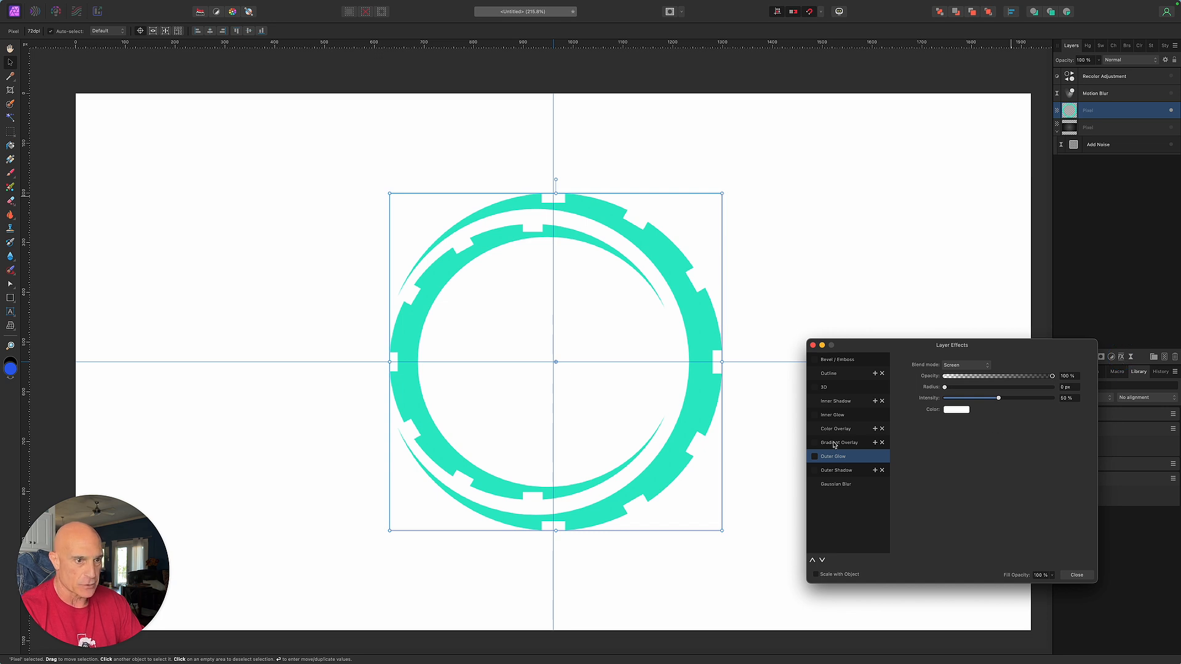
left_click(815, 444)
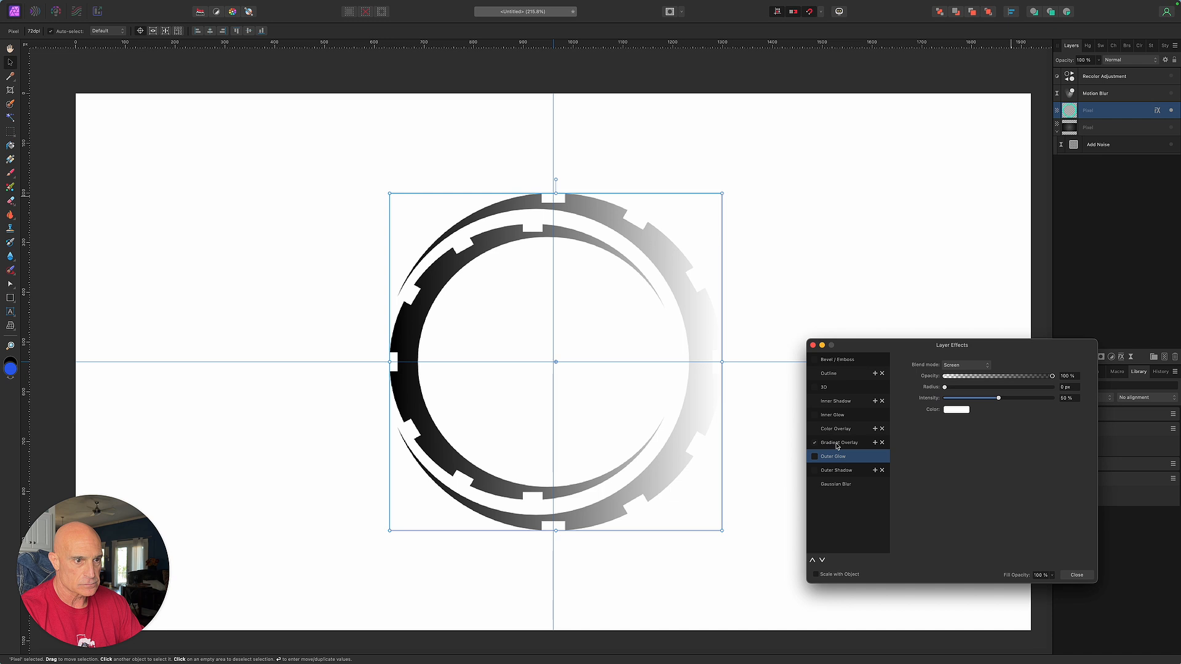
left_click(838, 444)
left_click(963, 413)
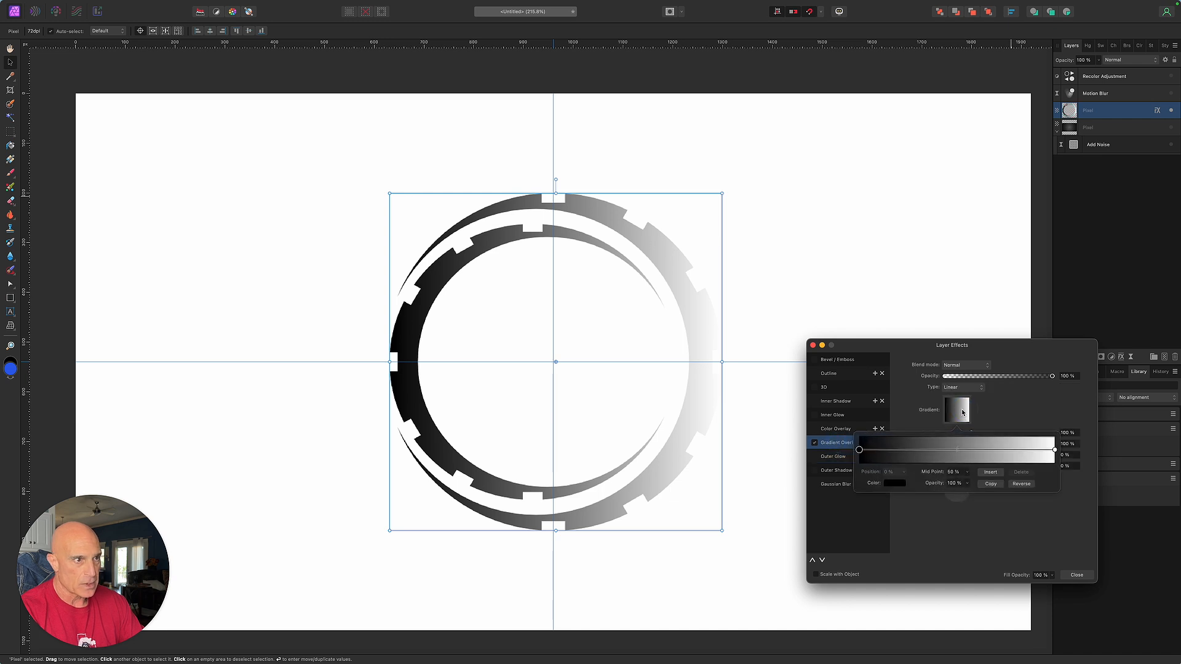
left_click(895, 482)
left_click_drag(914, 554, 914, 541)
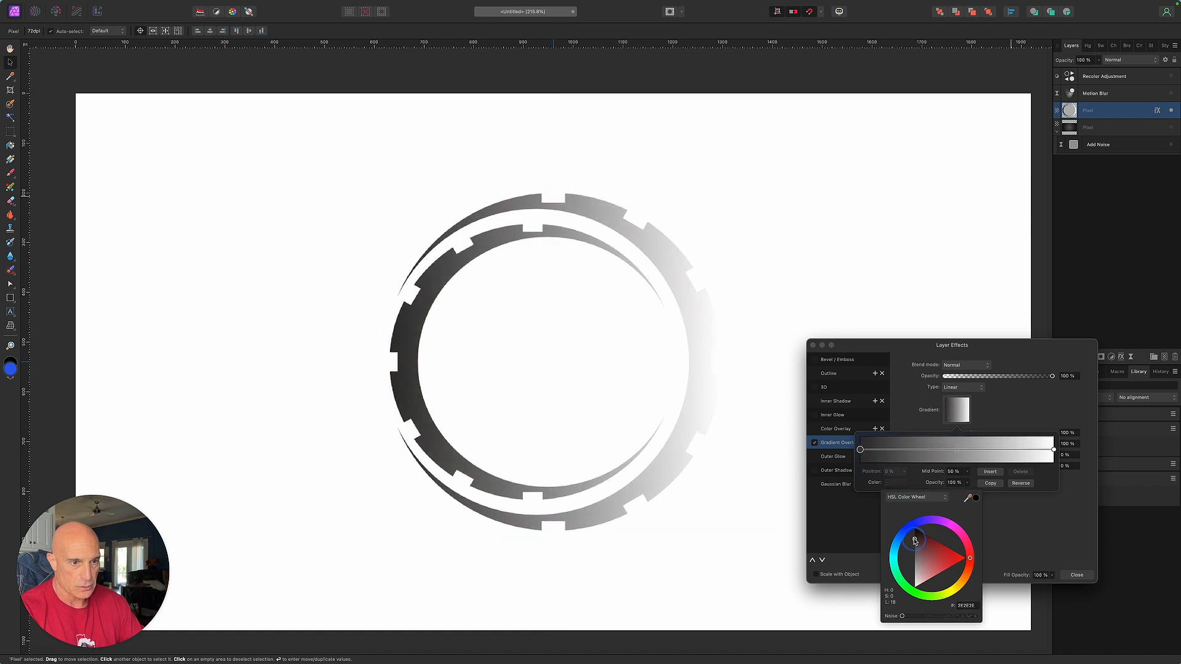
- Insert a gradient stop at 50% and set the end stop to dark grey 363434
left_click(993, 474)
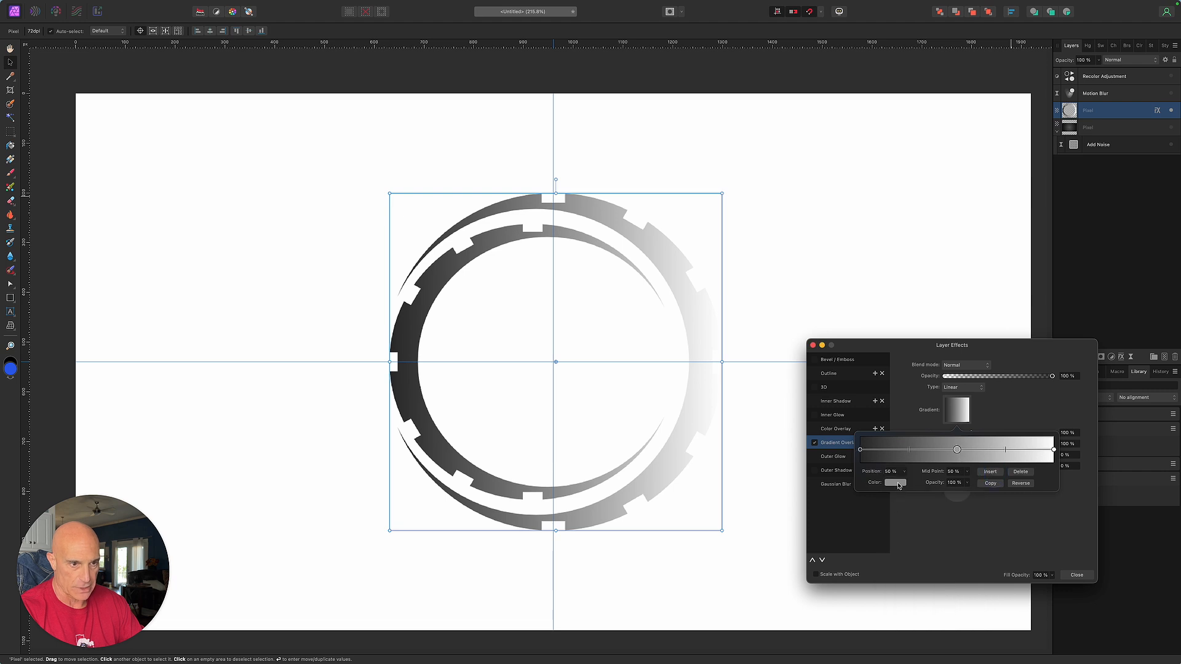
left_click(1054, 450)
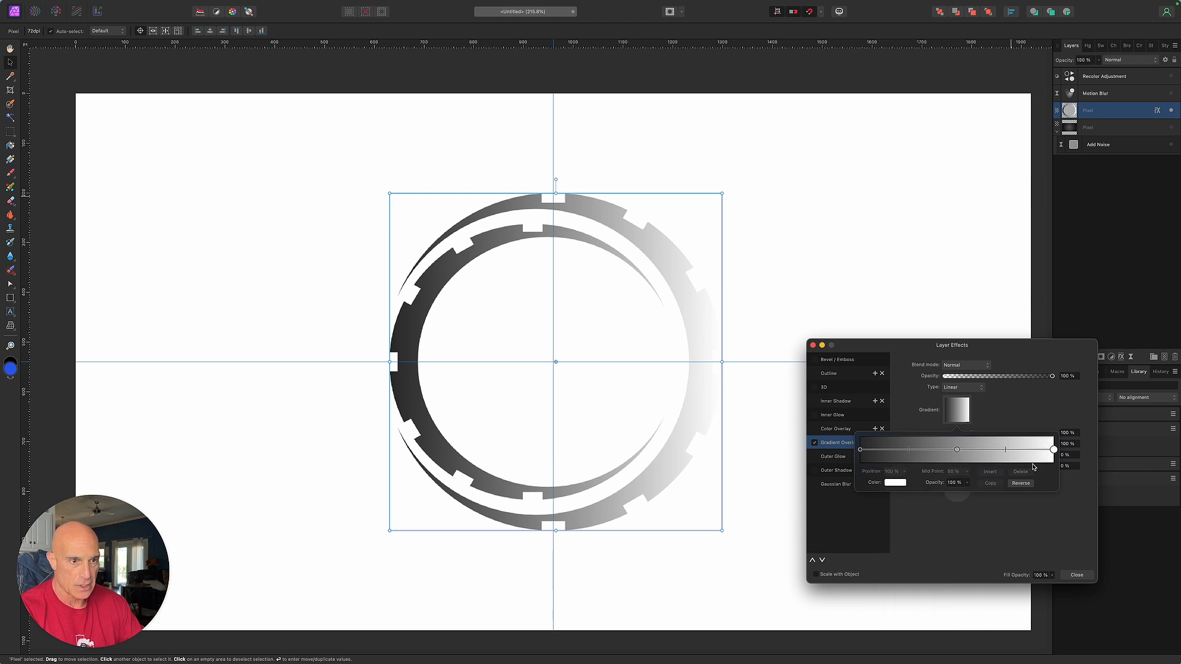
left_click(895, 482)
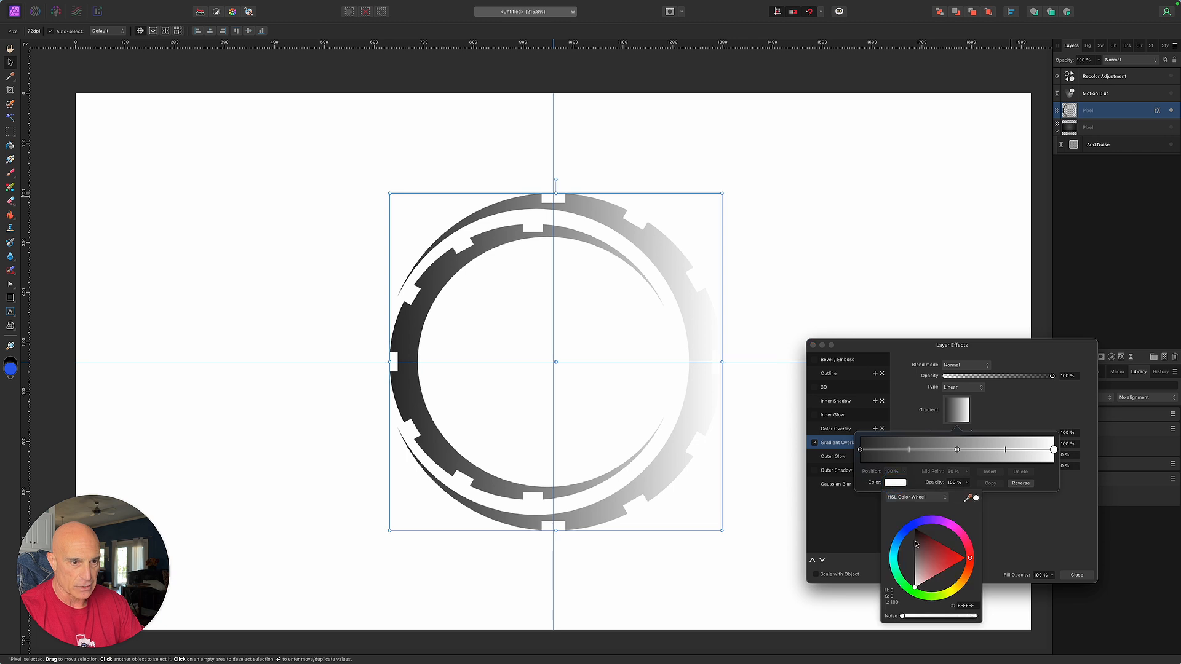
left_click(915, 542)
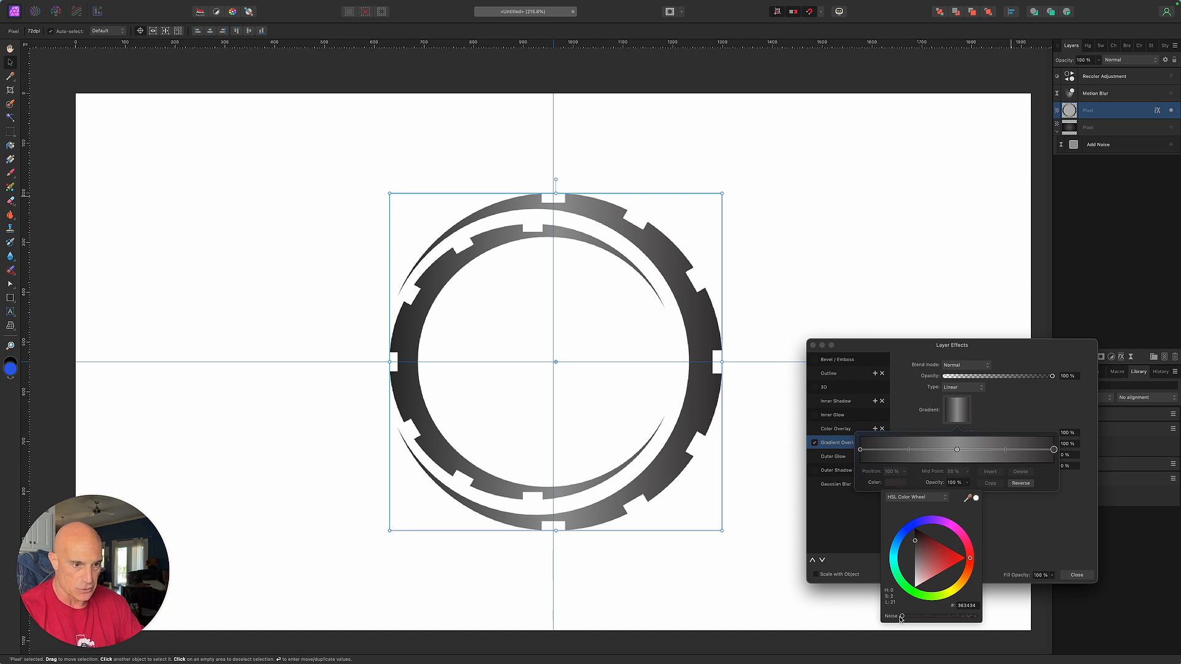
- Add noise to the colours of the gradient's end, middle and first stops, and set the overlay angle to 270°
left_click_drag(902, 617, 957, 617)
left_click(957, 450)
left_click(894, 482)
left_click(860, 449)
left_click(895, 482)
left_click(910, 423)
left_click(910, 424)
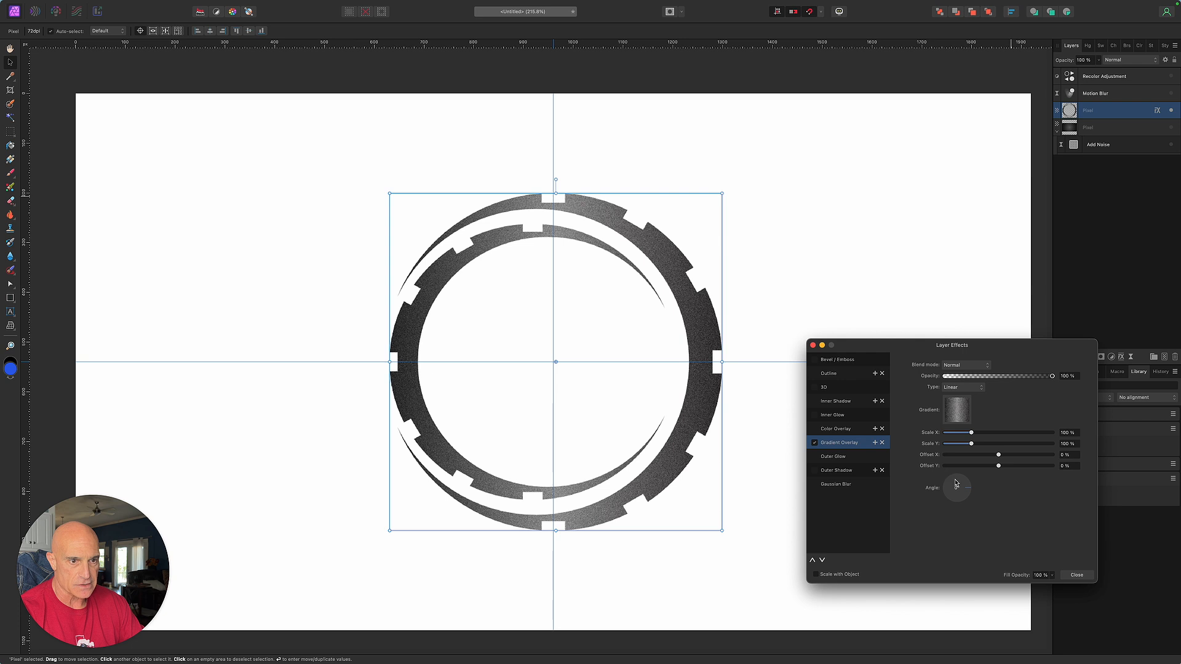
mouse_move(970, 493)
left_mouse_down()
mouse_move(952, 485)
mouse_move(958, 508)
left_mouse_up()
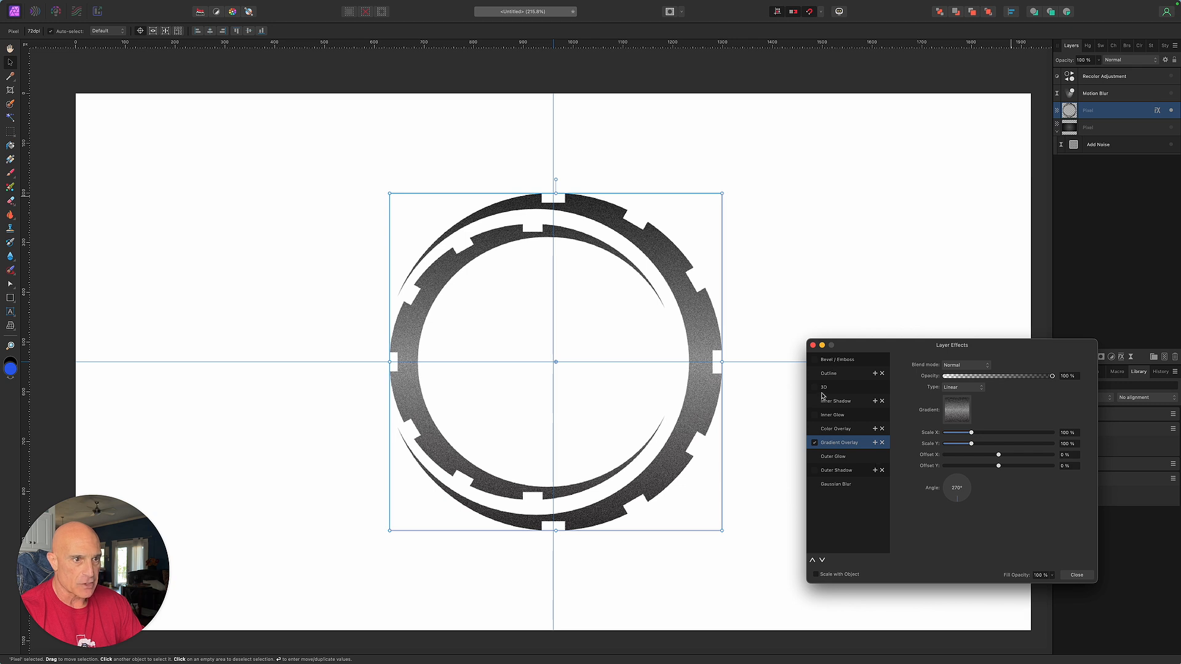
- Add a Bevel / Emboss effect of type Inner to the ring layer with a radius of 2.5 px
left_click(815, 360)
left_click(853, 362)
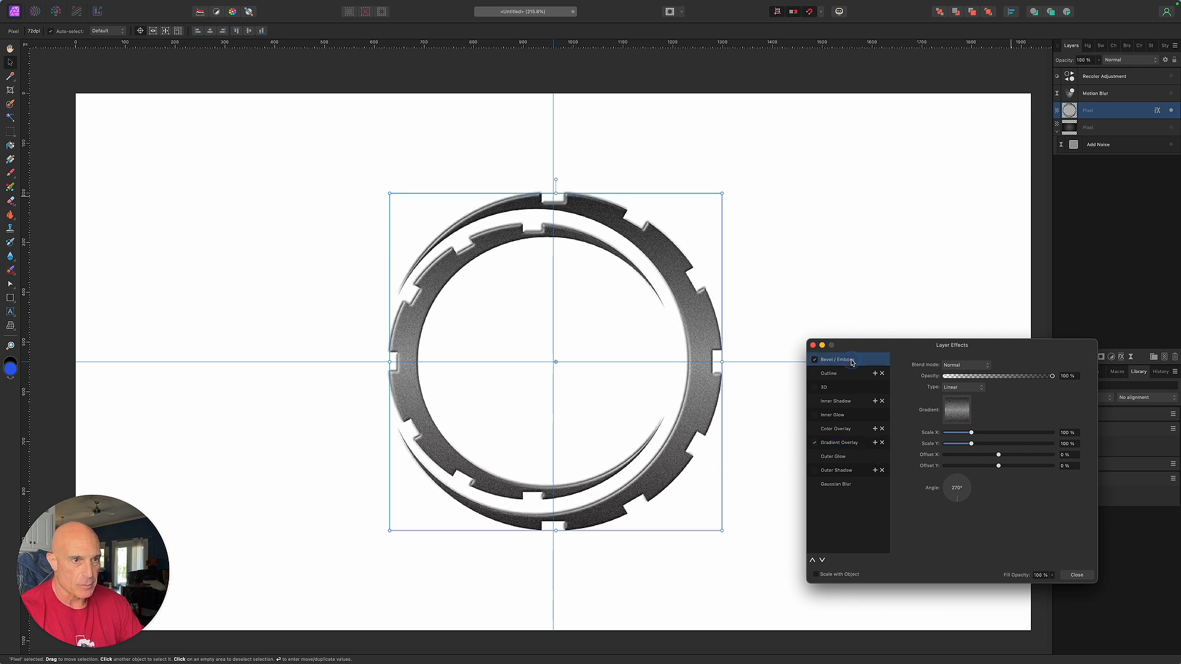
left_click(962, 365)
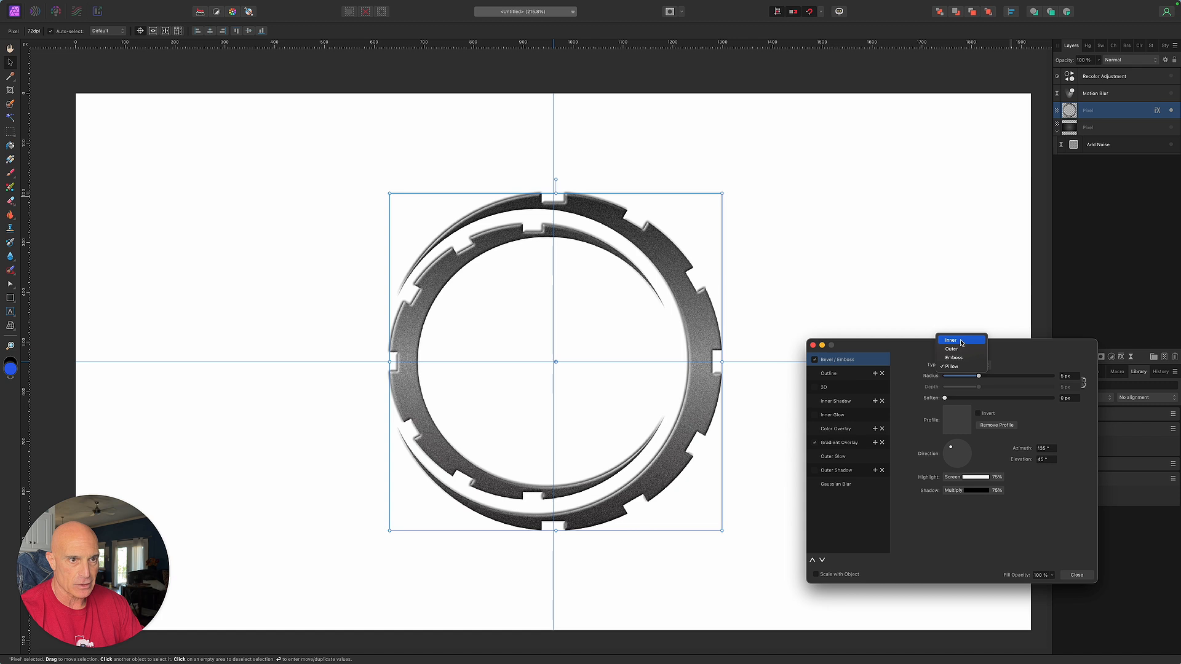
left_click(961, 342)
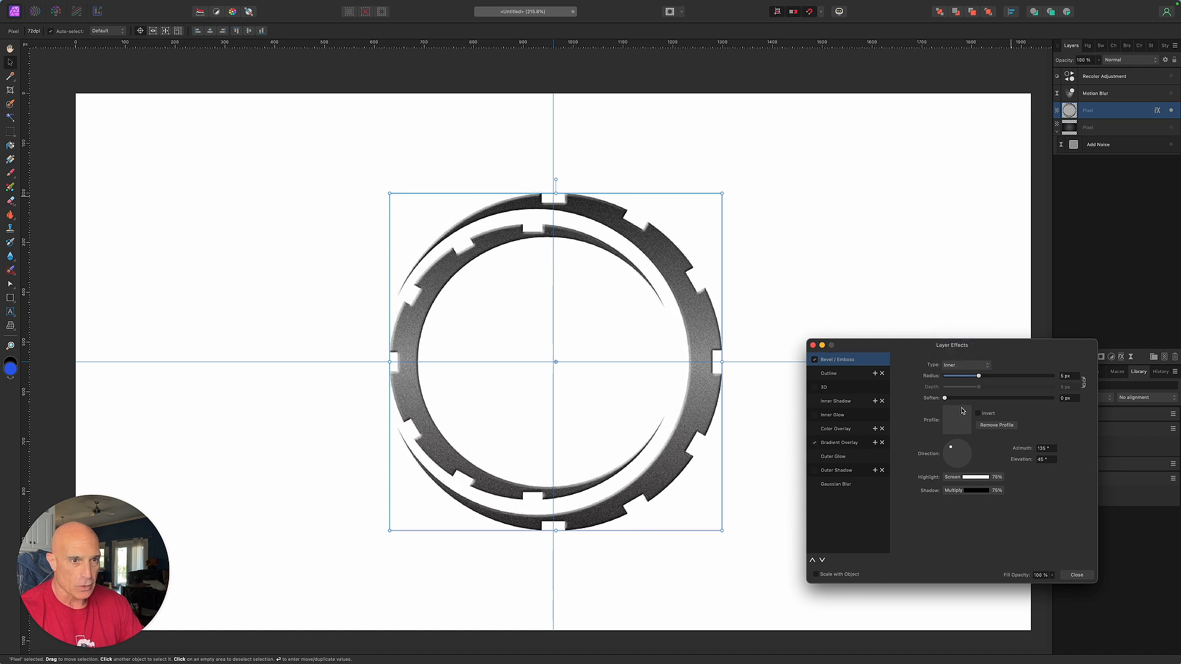
left_click_drag(979, 377, 973, 380)
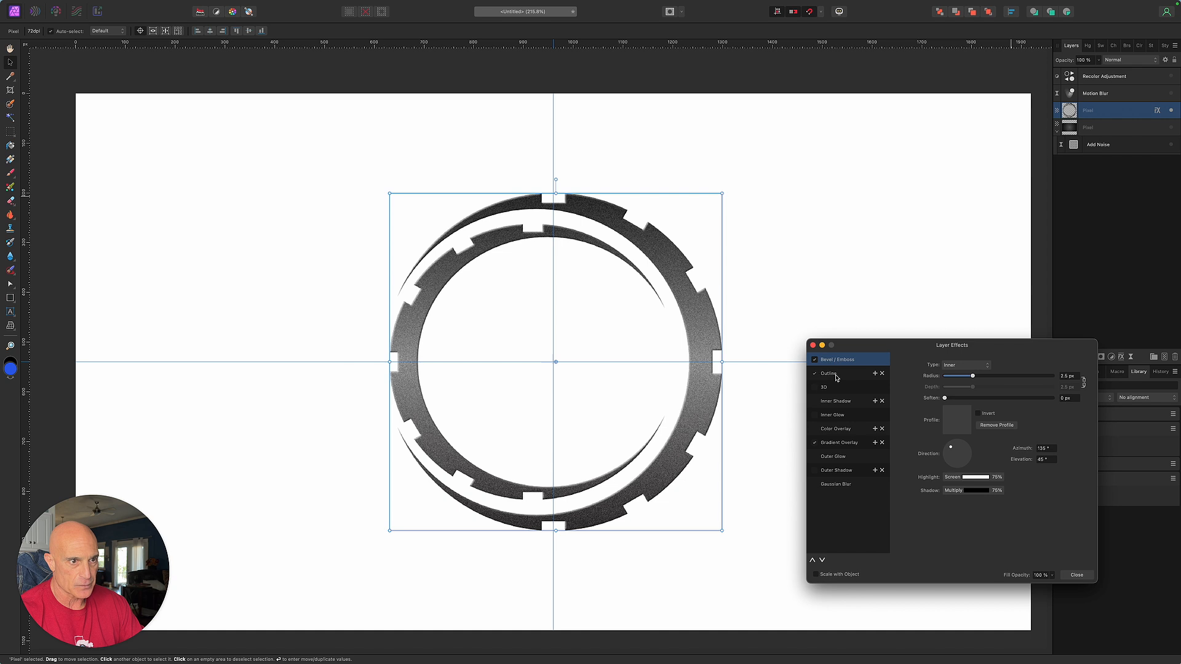
- Add a thin solid-colour Outline effect in dark grey 343434 to the ring, aligned outside, and deselect the layer
left_click(836, 376)
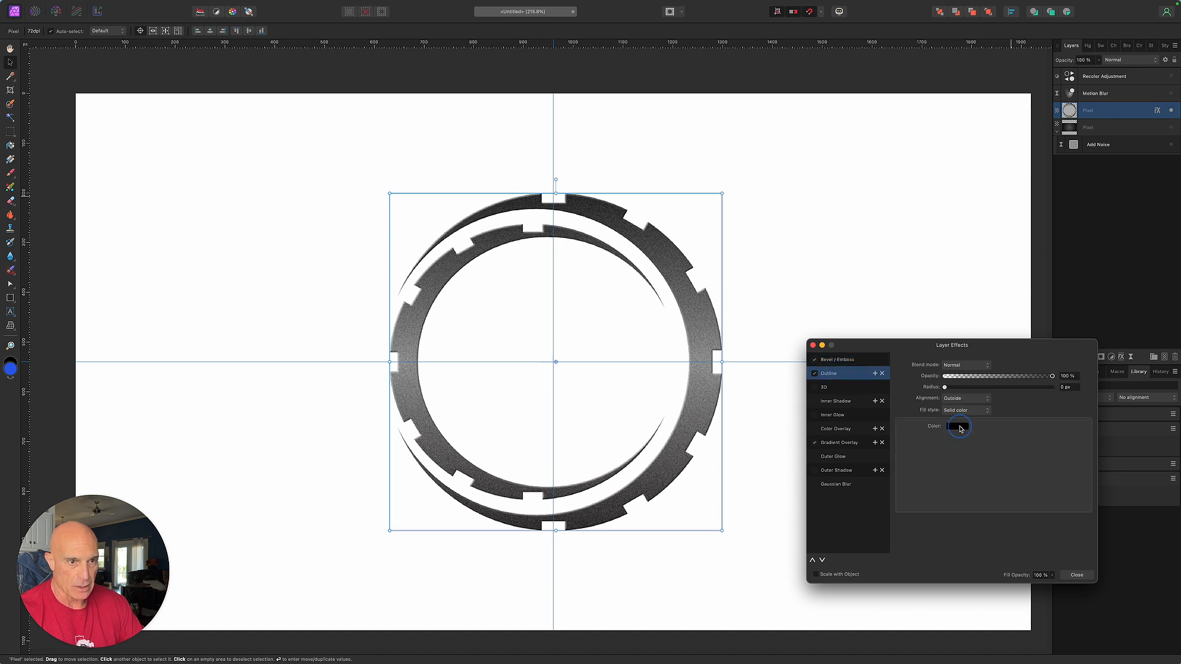
left_click(959, 428)
left_click_drag(979, 494, 976, 485)
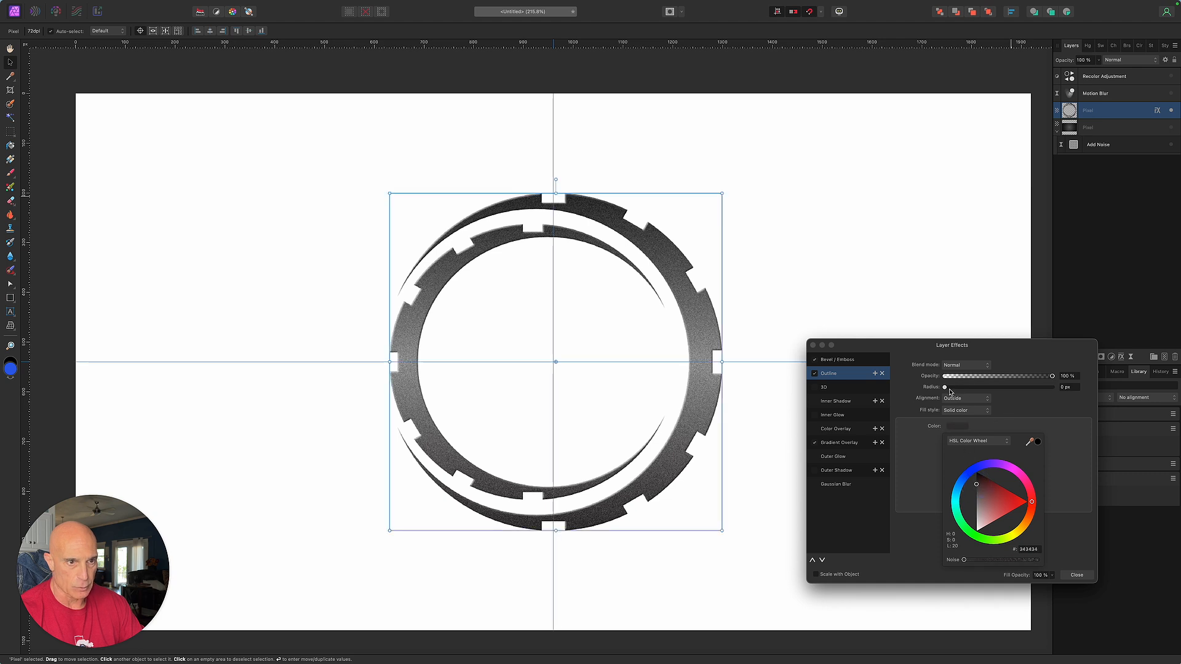
left_click_drag(945, 387, 970, 398)
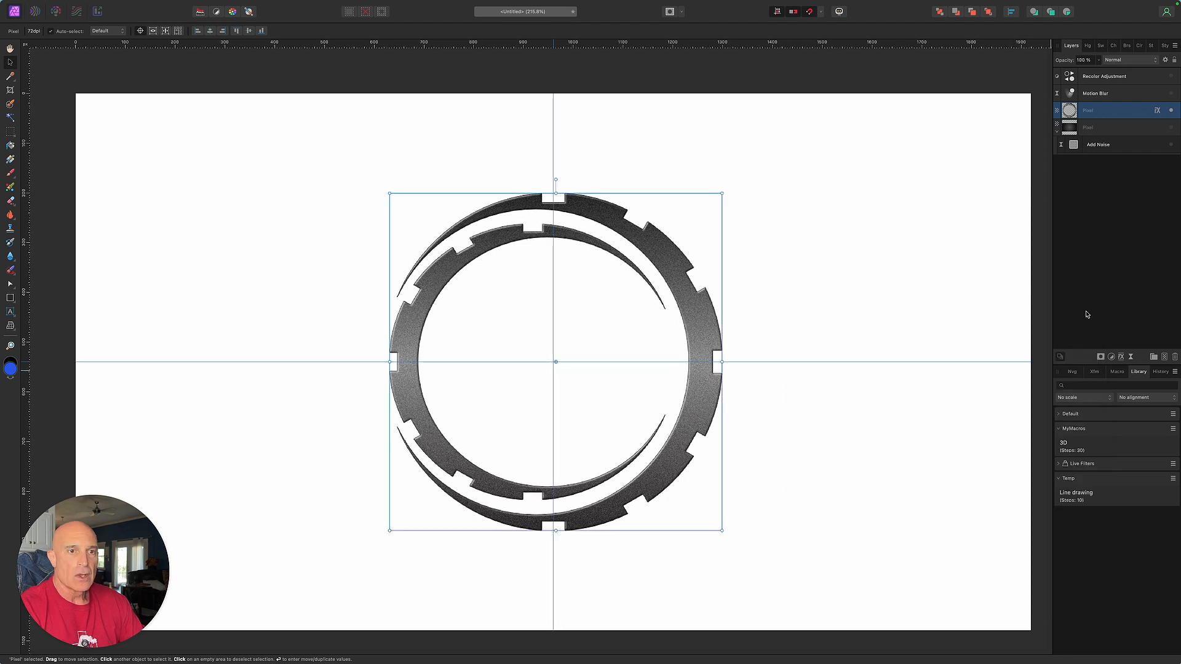
left_click(1043, 334)
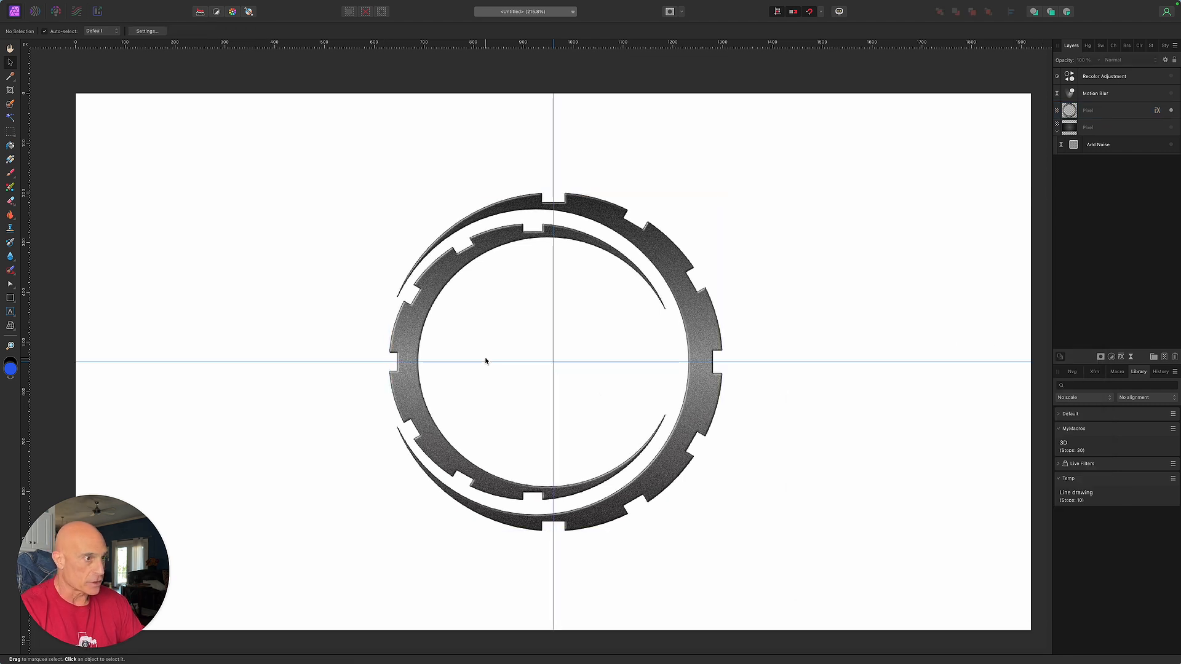
- Add the art text CARRETTI across the middle of the ring in Gotham Ultra, about 138 pt, coloured purple
left_click(10, 313)
double_click(9, 369)
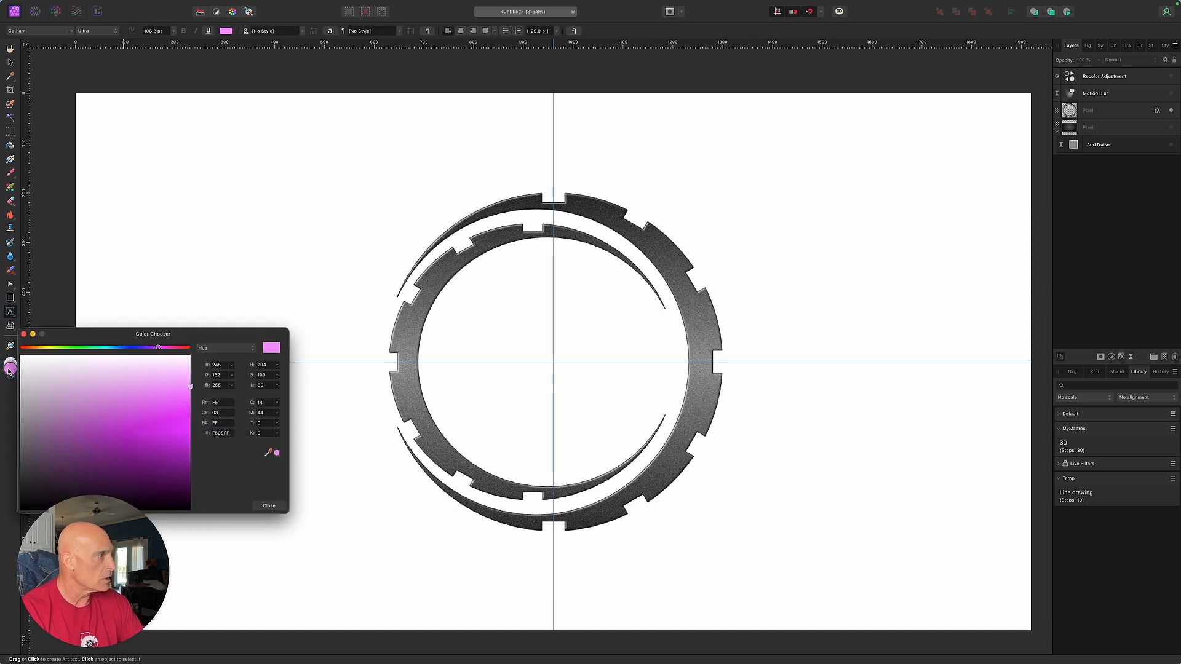
left_click(131, 433)
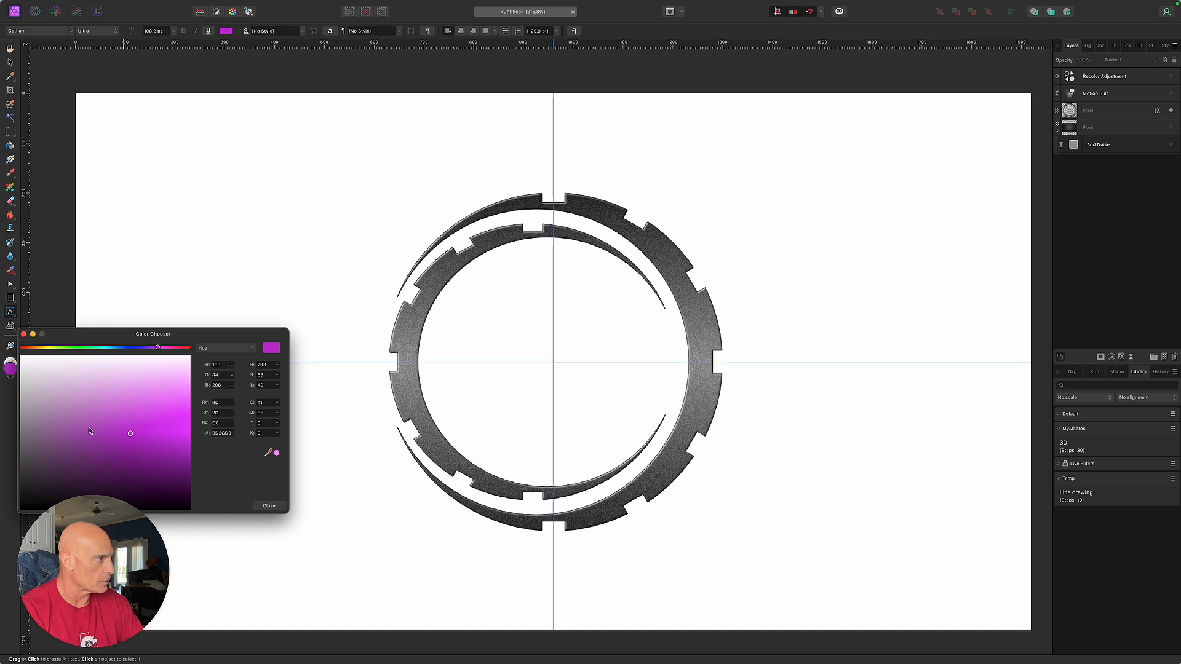
left_click(267, 505)
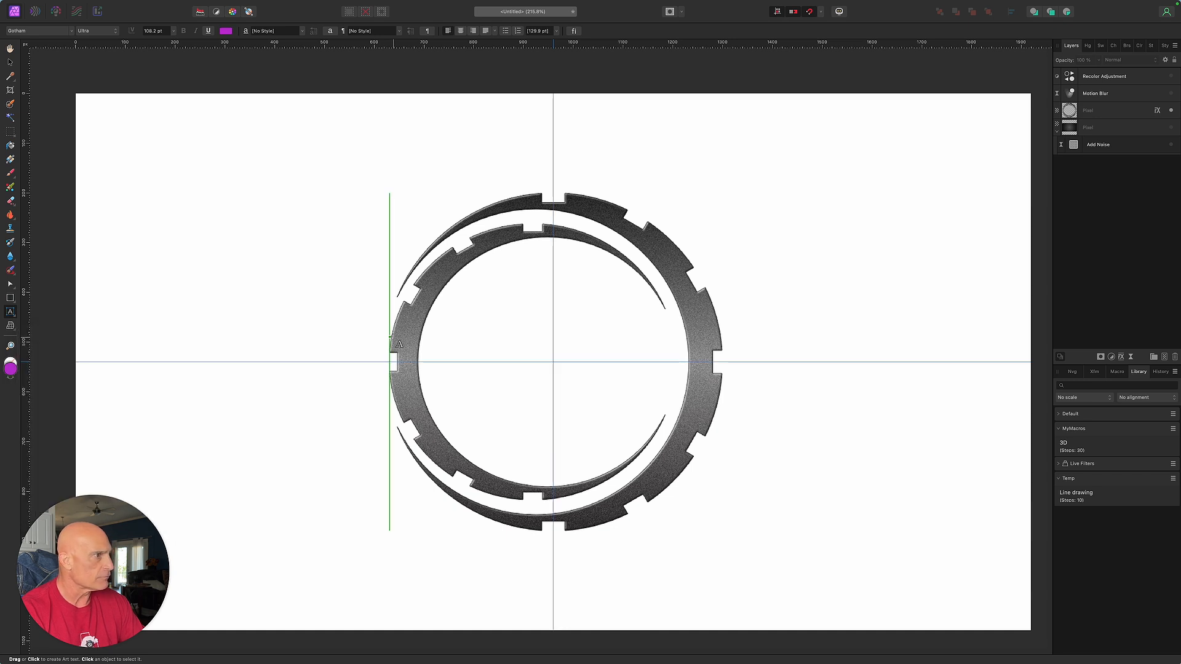
left_click_drag(391, 332, 411, 383)
type("CARRETTI")
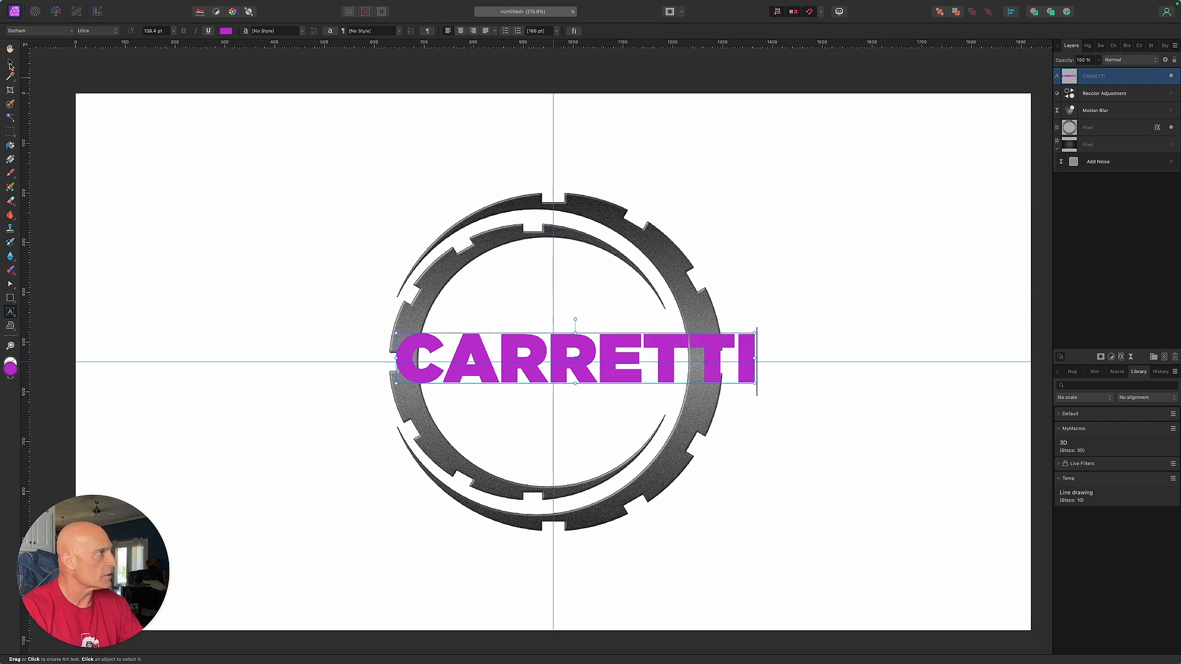
- Centre the CARRETTI text on the canvas and narrow it evenly from both sides to match the ring's width
left_click(10, 62)
left_click_drag(577, 372, 533, 374)
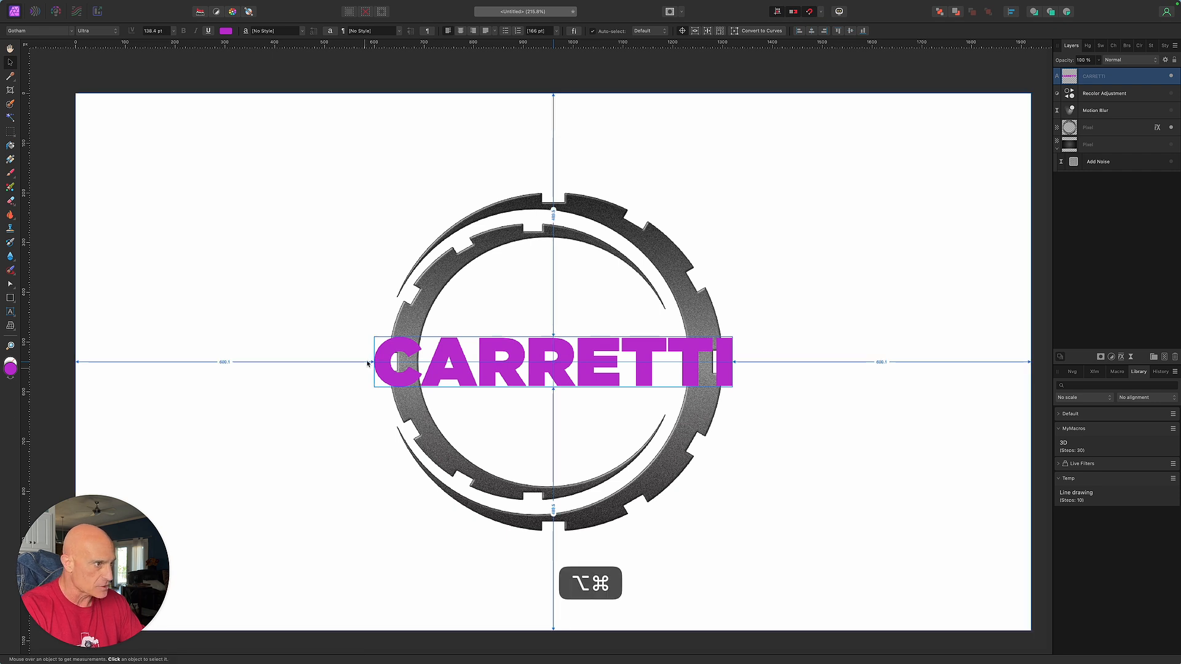
left_click_drag(373, 362, 384, 364)
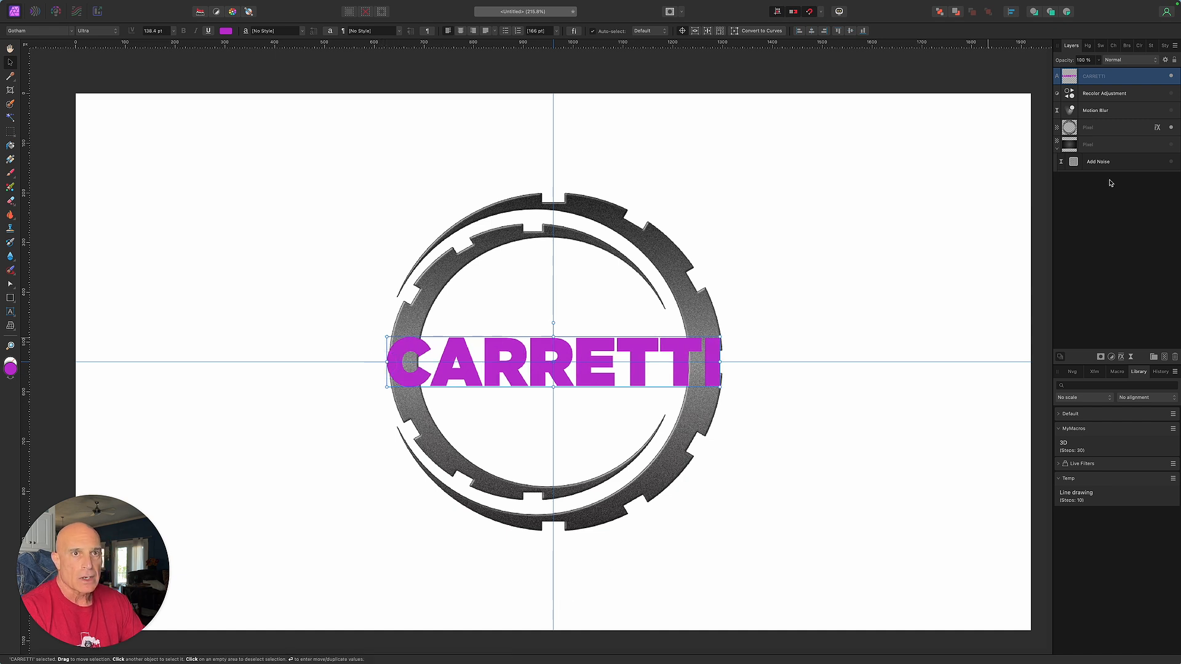
- Run the 3D macro on the ring layer and remove the lowest five of the stacked ring copies
left_click(1119, 131)
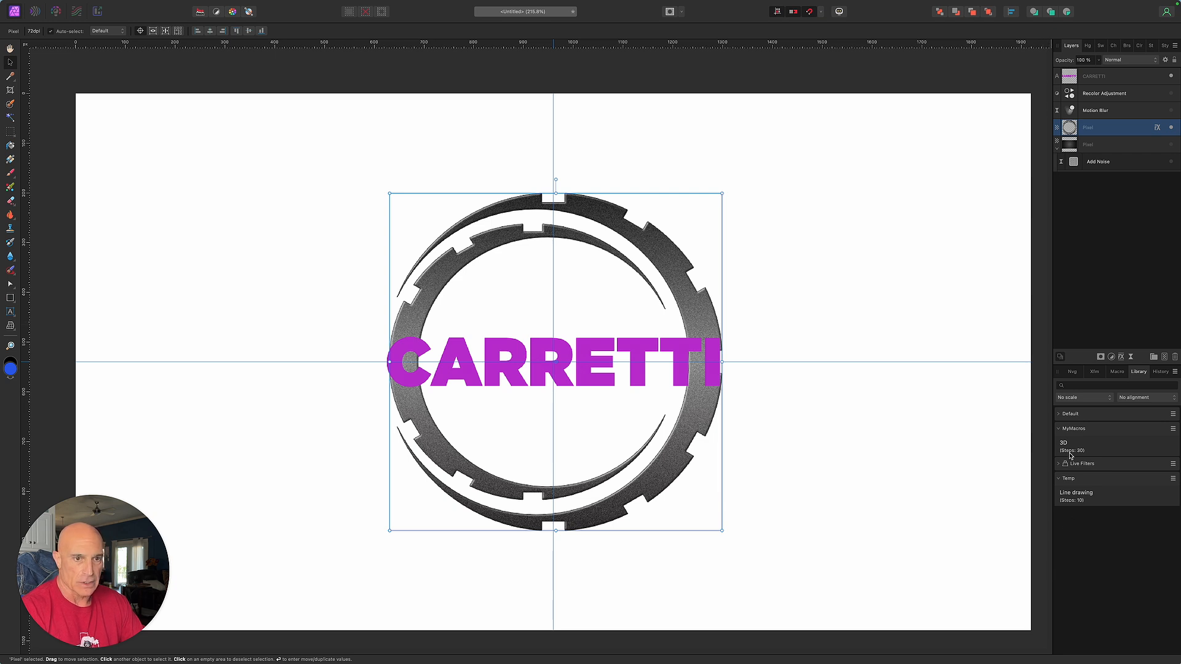
left_click_drag(1066, 447, 1067, 448)
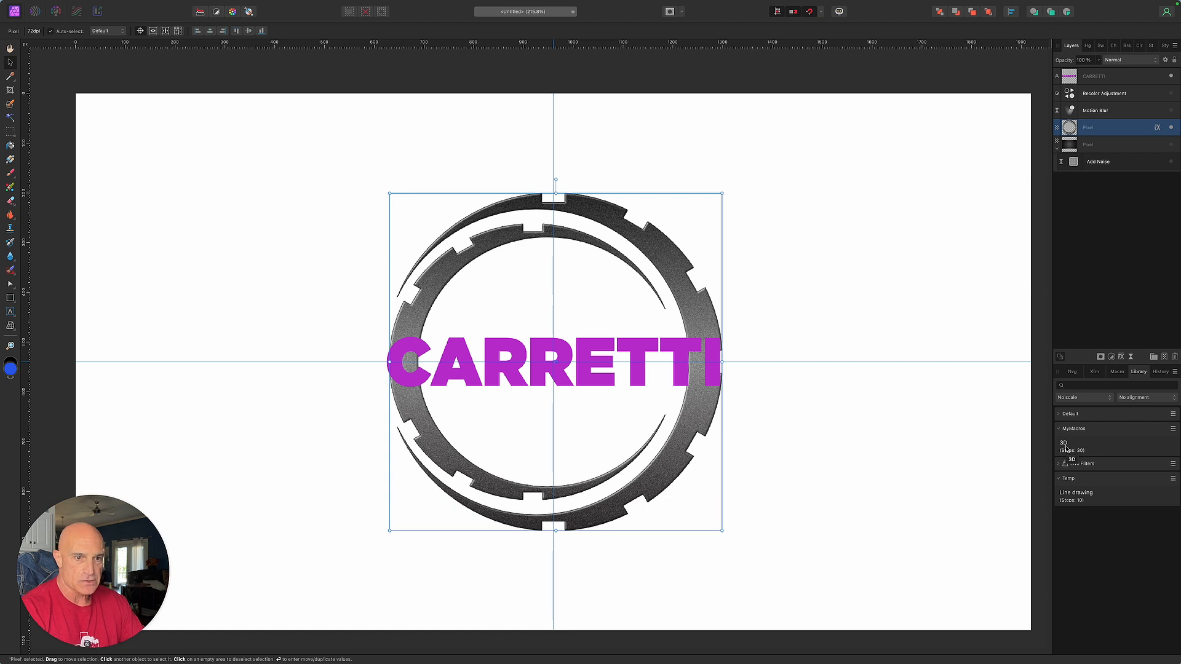
left_click(1062, 446)
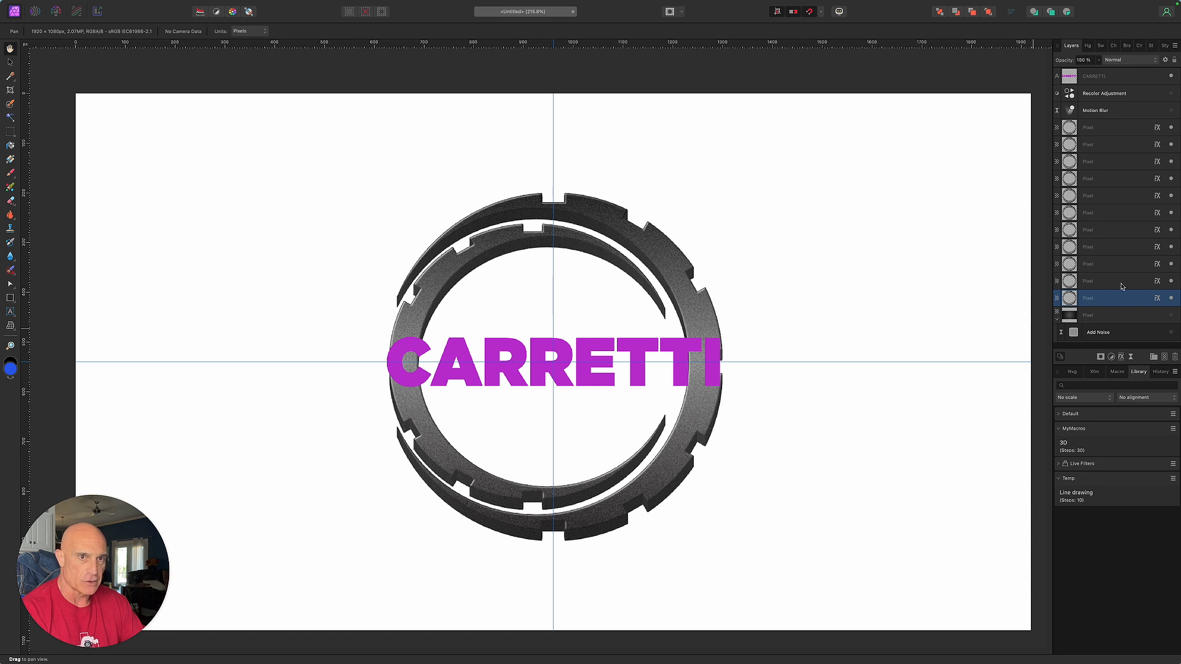
left_click(1112, 233, "shift")
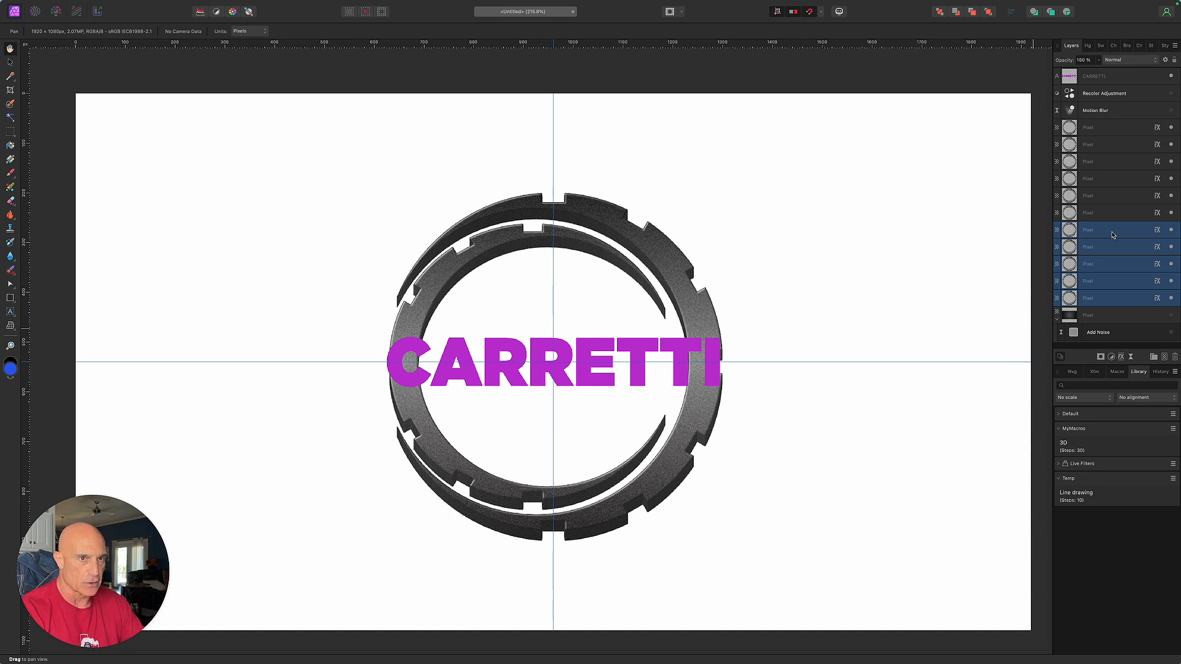
key("super+e")
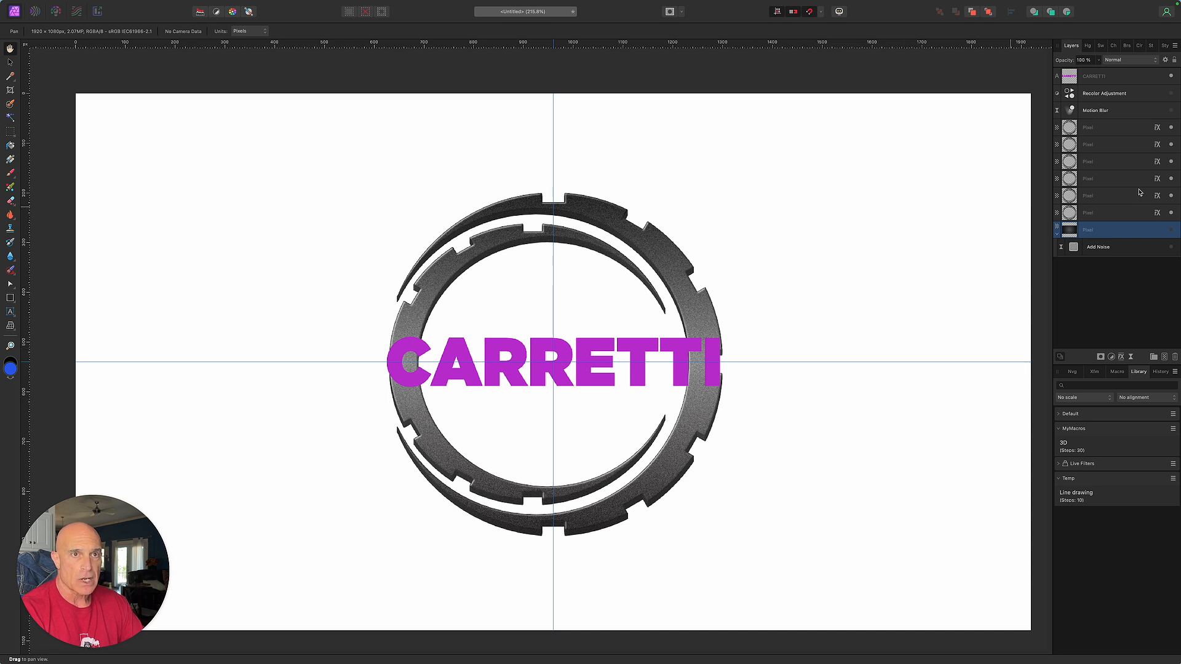
- Marquee-select the band around the CARRETTI text, erase it from all six ring layers and deselect
left_click(1118, 128)
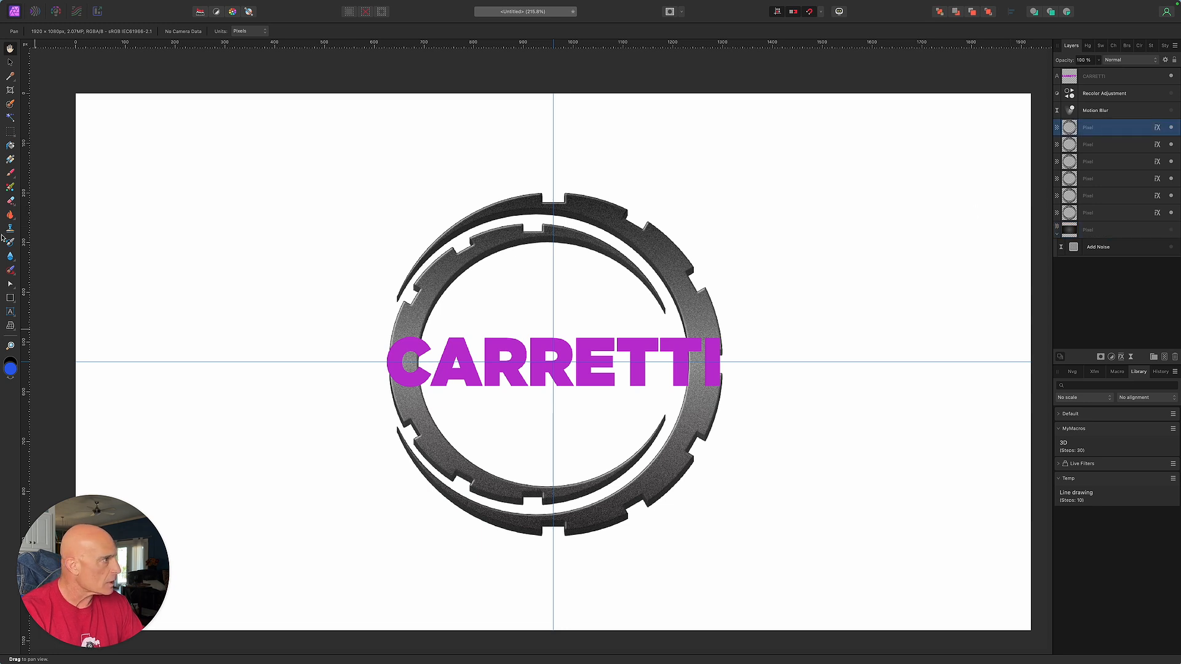
left_click(9, 131)
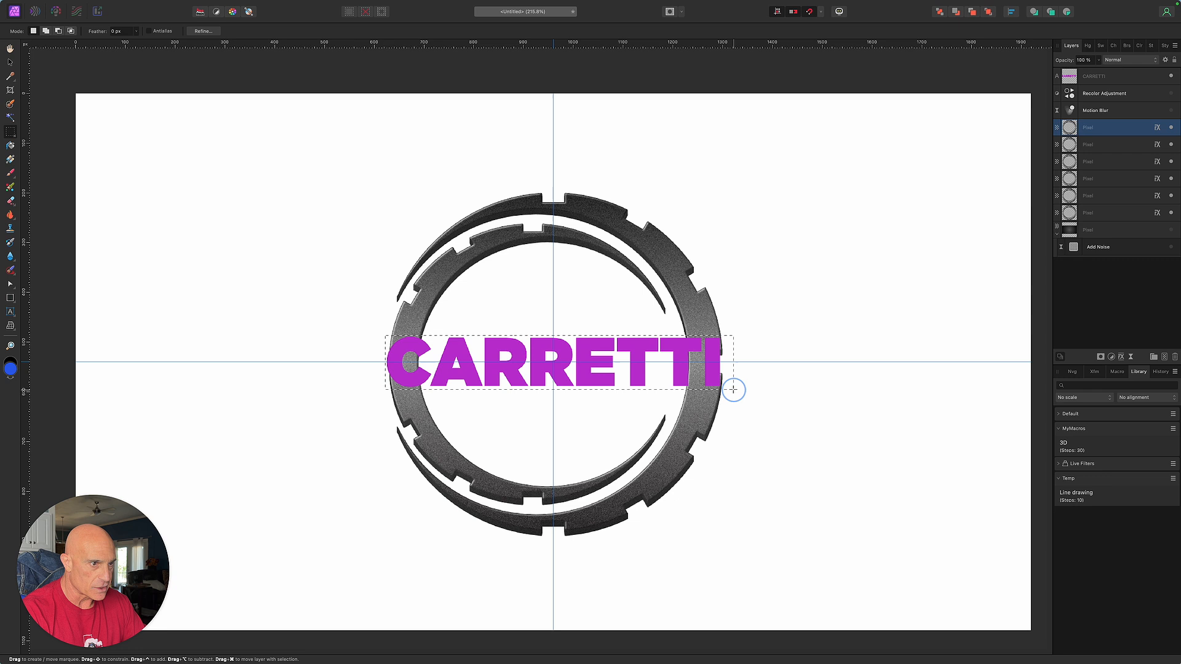
left_click(1114, 148)
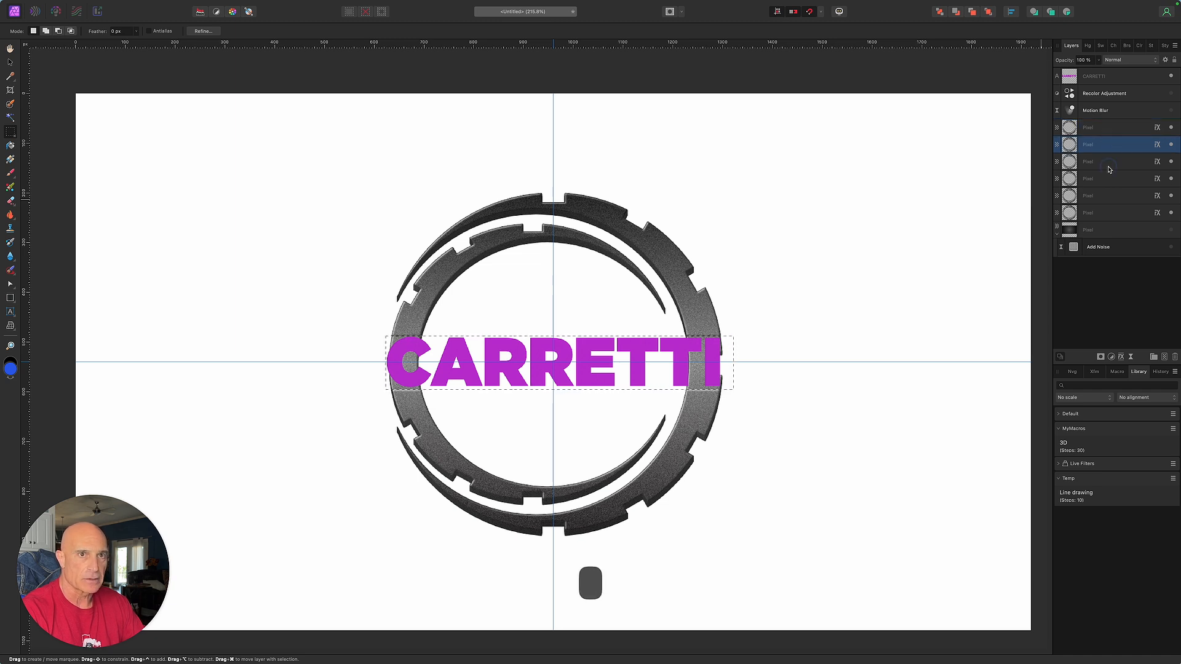
left_click(1109, 169)
left_click(1113, 181)
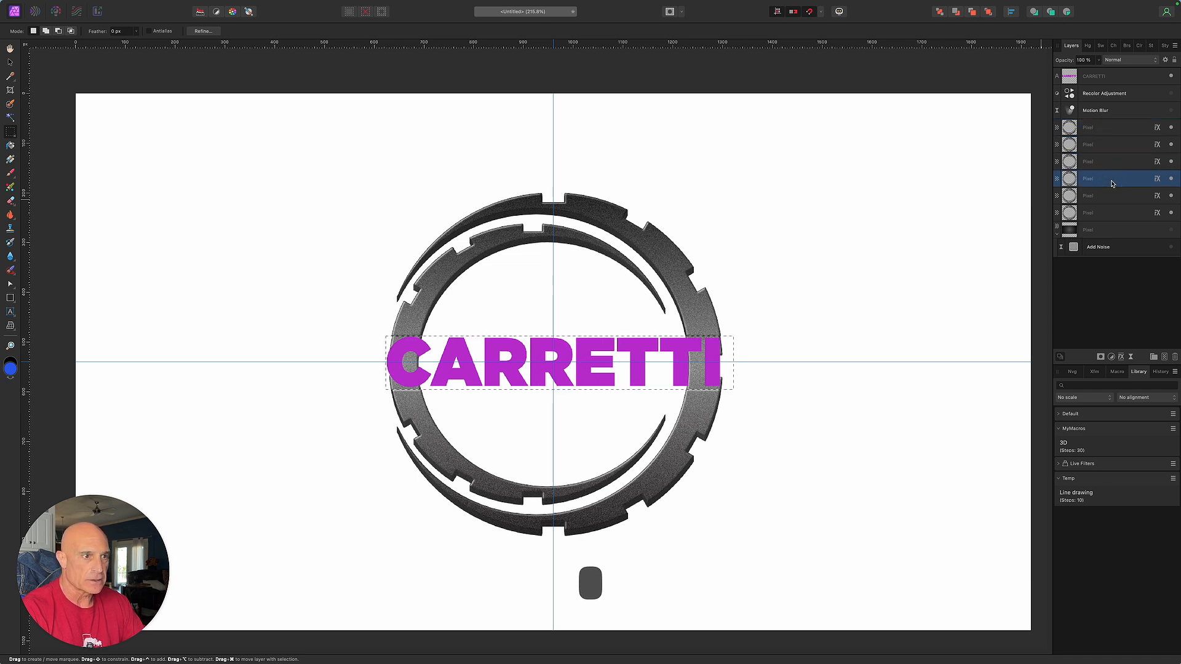
left_click(1111, 197)
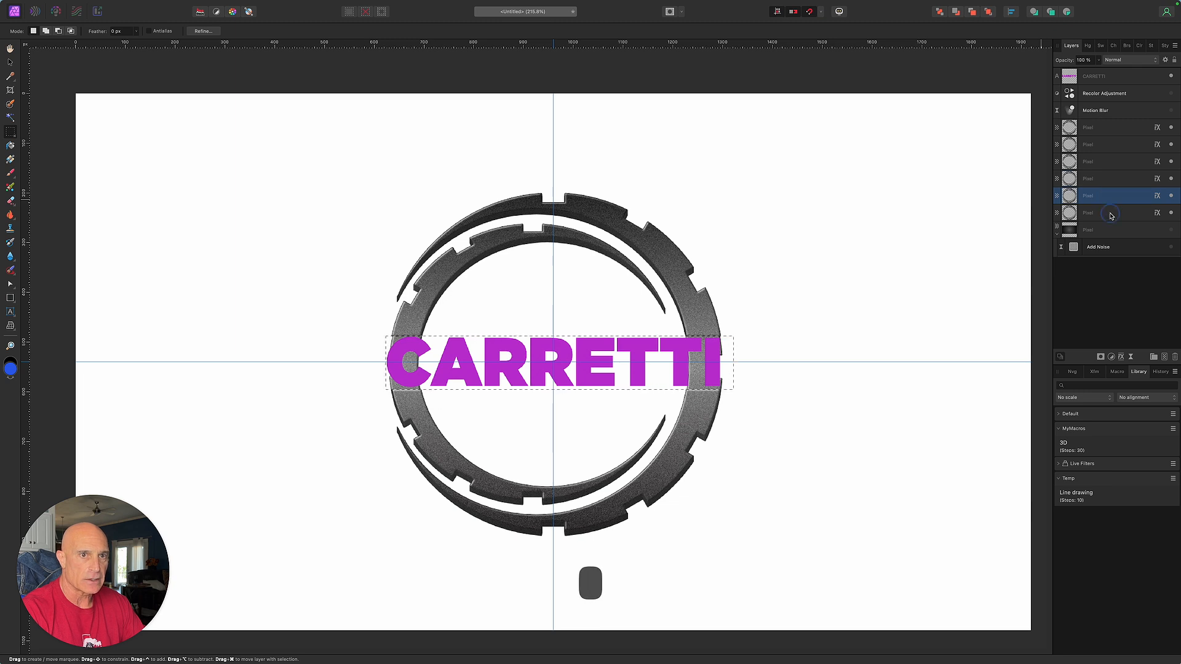
left_click(1110, 214)
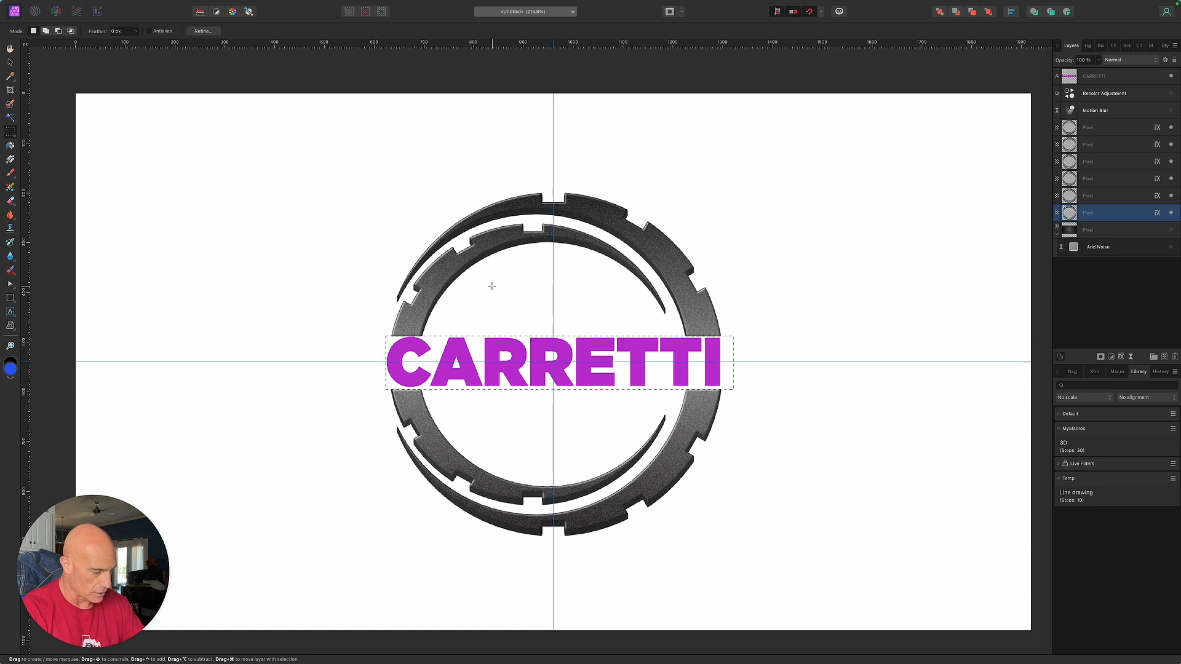
key("super")
key("super+d")
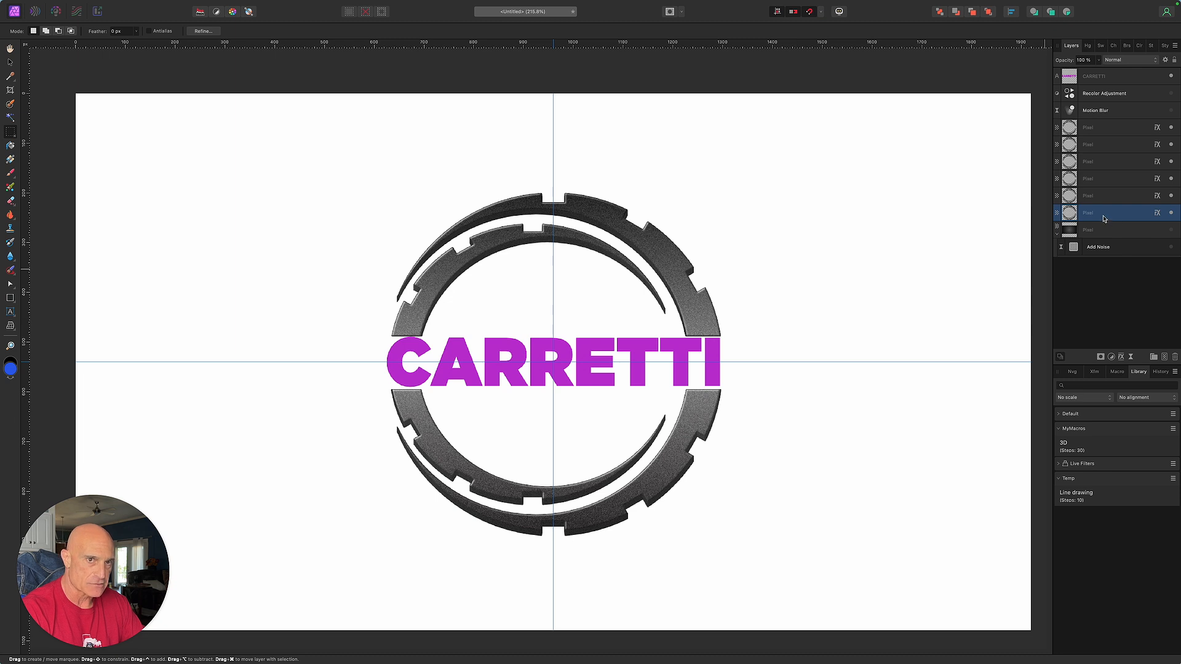
- On the lowest ring copy, replace the Bevel / Emboss, Outline and Gradient Overlay effects with a Color Overlay
left_click(1157, 214)
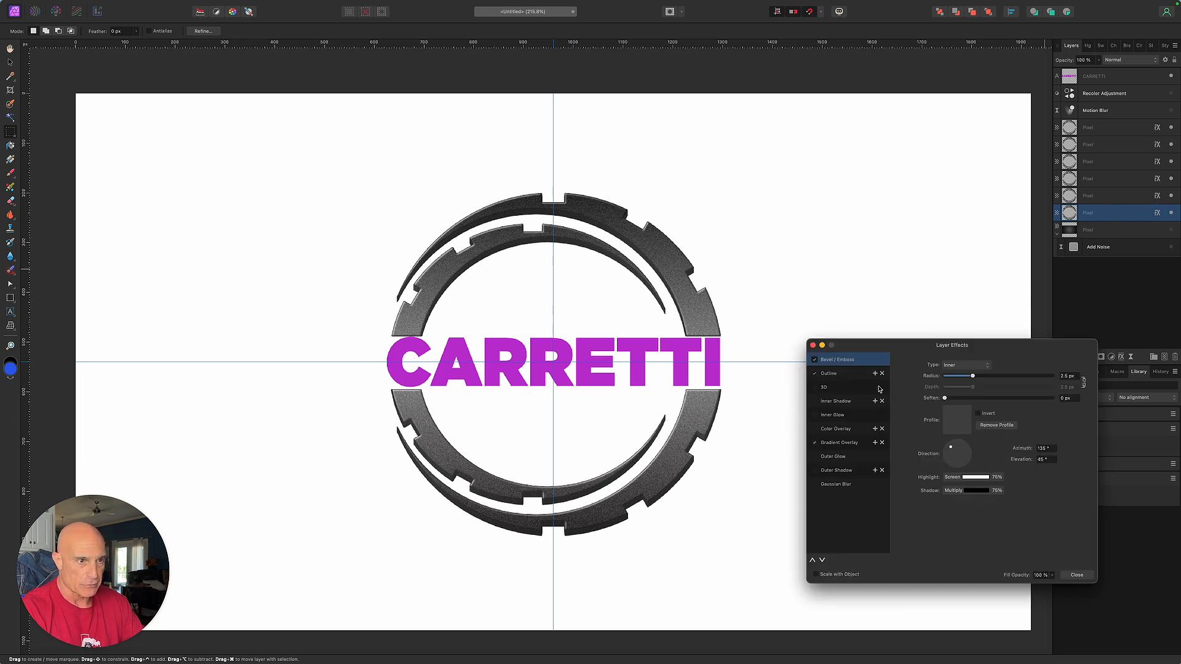
left_click(815, 360)
left_click(814, 373)
left_click(814, 442)
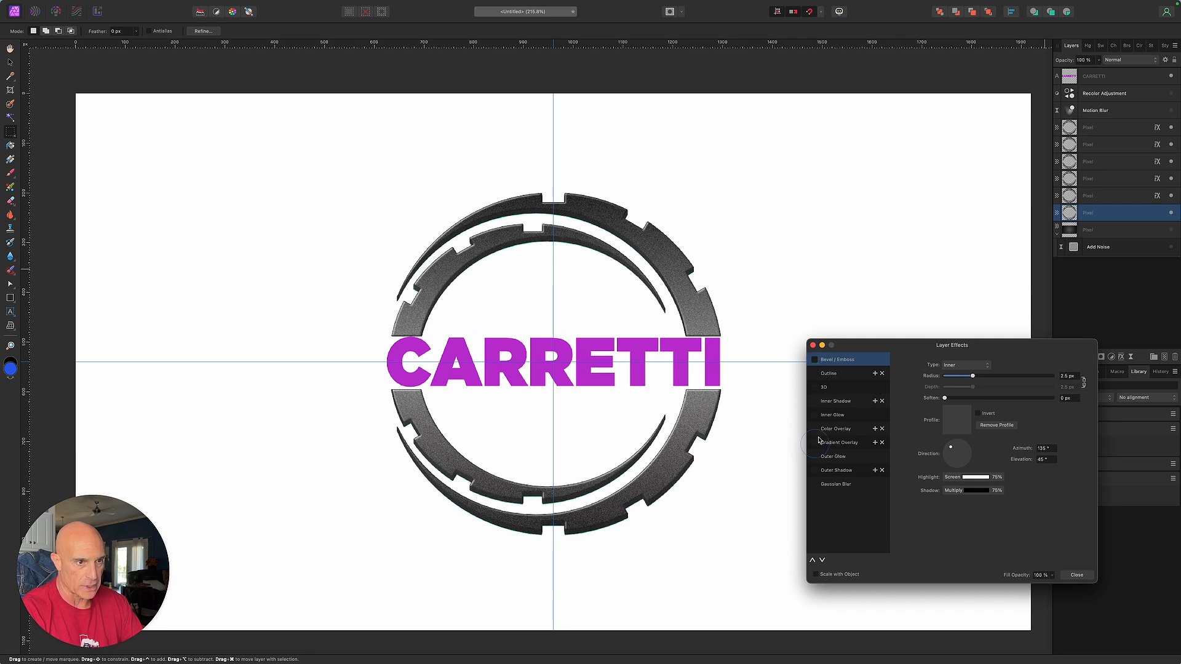
left_click(814, 429)
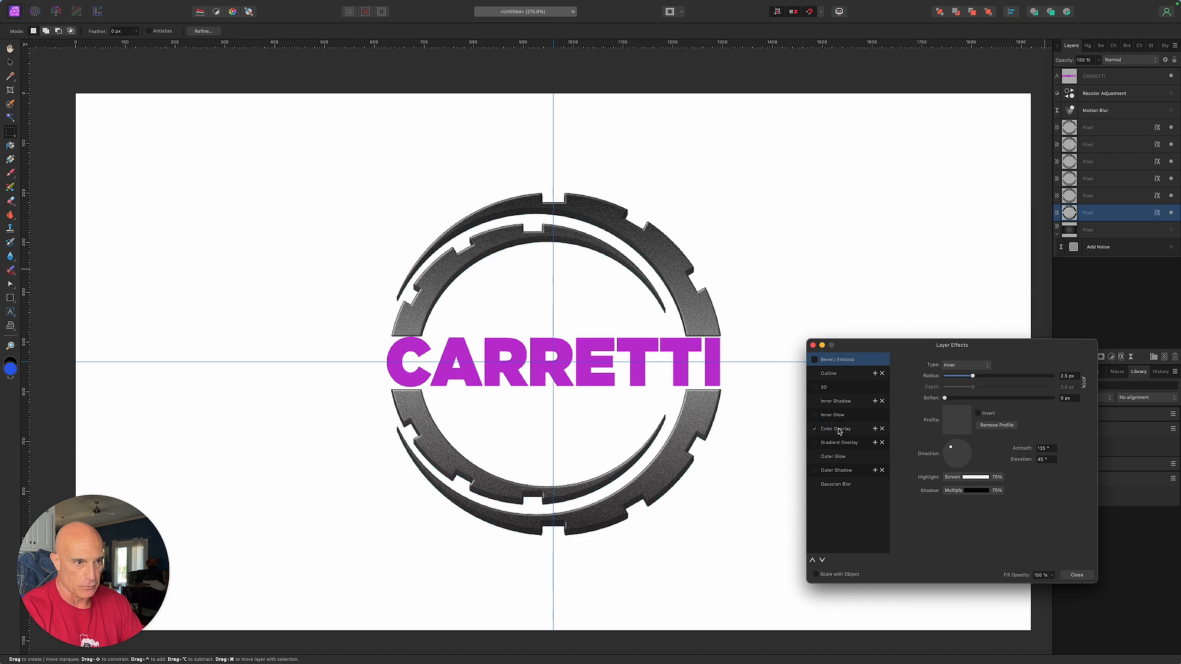
left_click(837, 429)
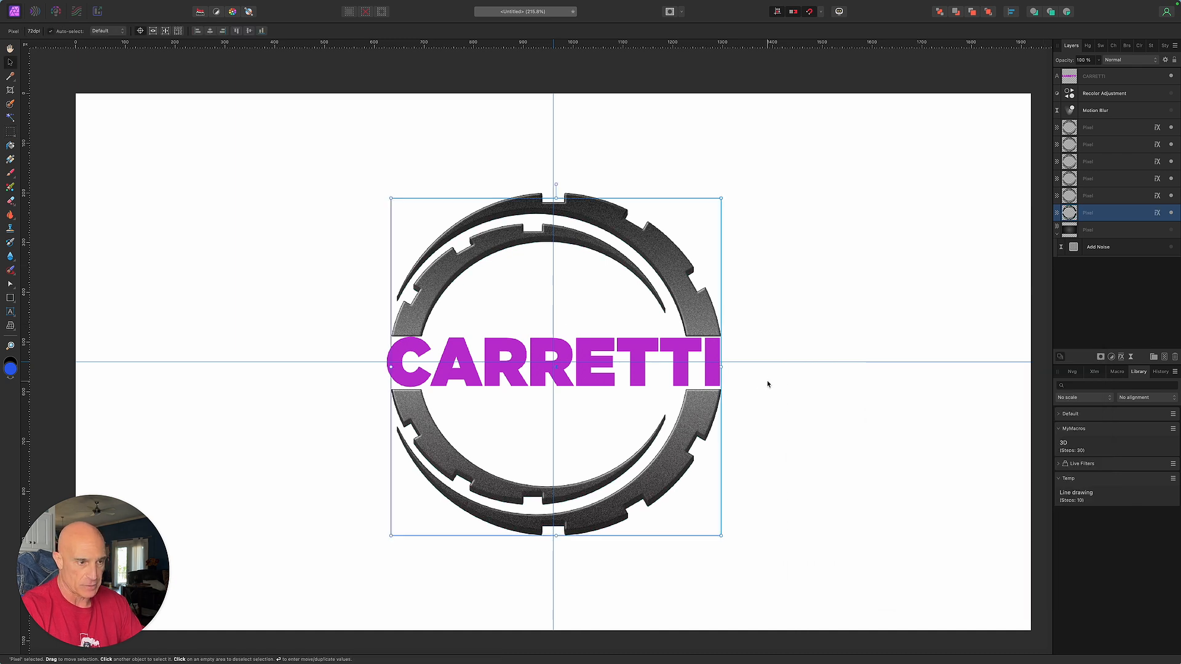
- Nudge the lowest ring copy down a few pixels so it is offset below the ring as a shadow
key("Down")
key("Down")
key("Down")
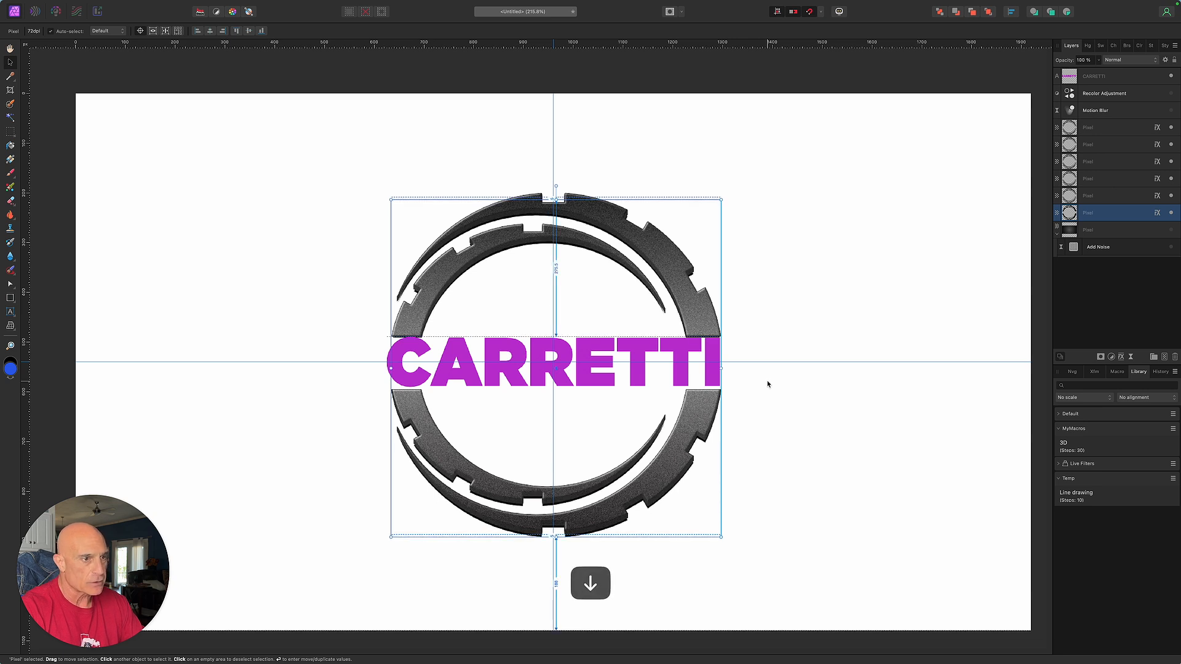
key("Down")
key("Down")
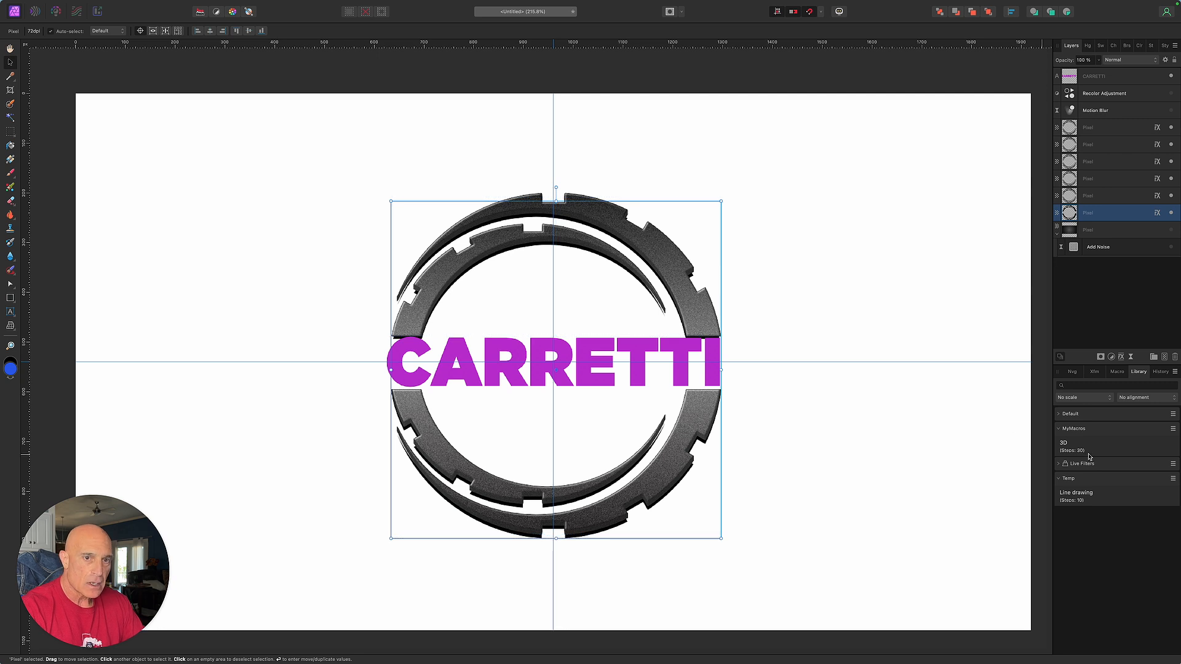
- Add a slight live Gaussian Blur filter to the lowest ring copy to soften the shadow
left_click(1131, 357)
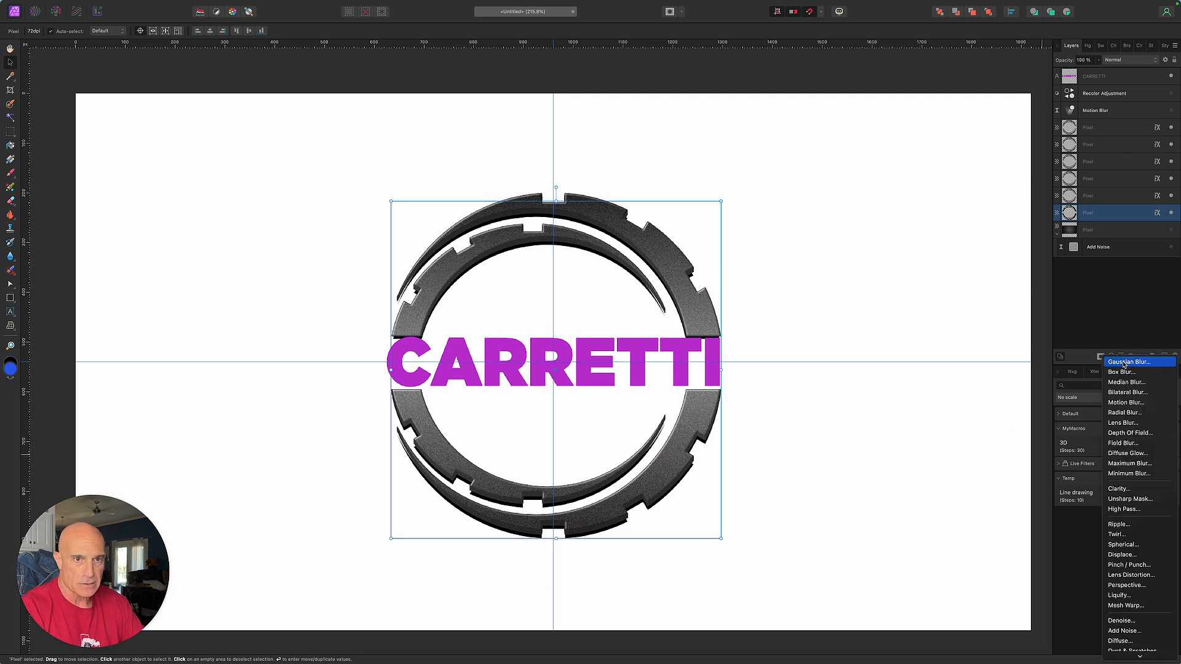
left_click(1128, 363)
left_click_drag(925, 621, 927, 621)
left_click(896, 583)
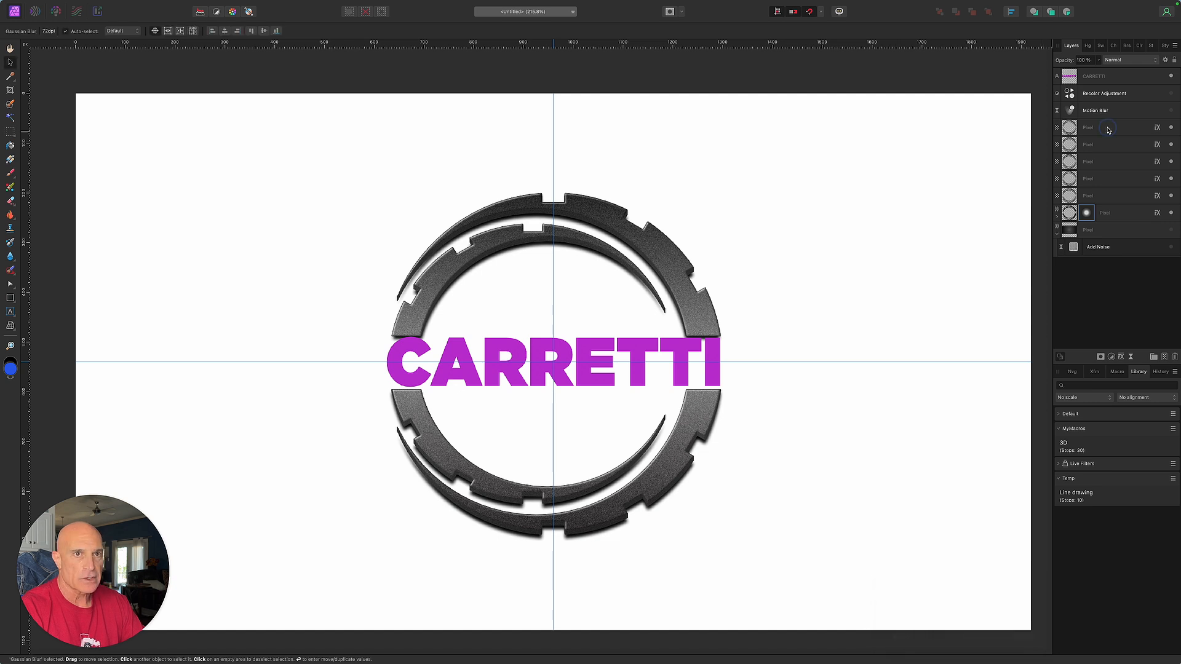
- Group the six ring layers and clear the vertical and horizontal guides from the canvas
left_click(1107, 128)
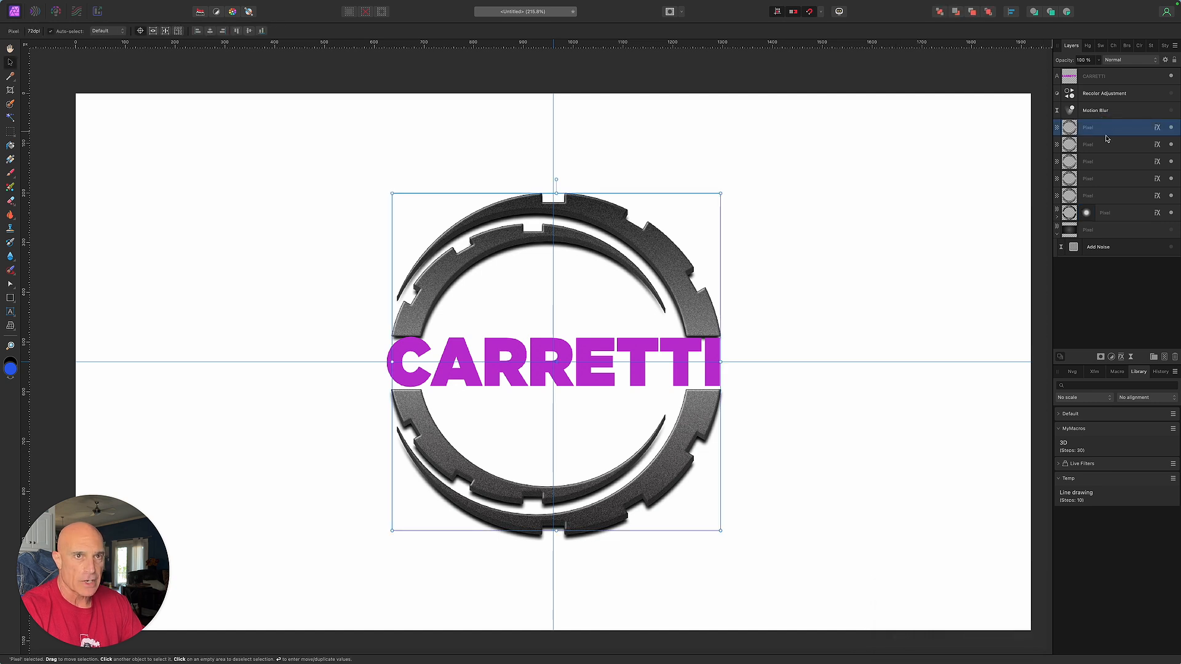
left_click(1123, 214, "shift")
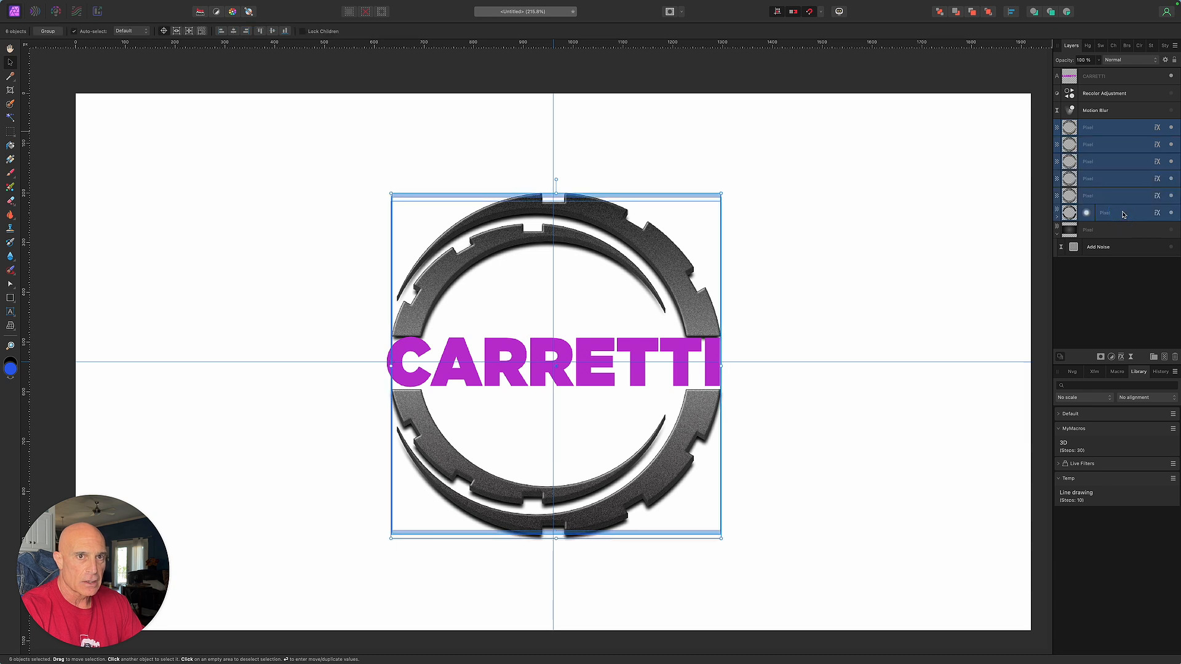
right_click(1123, 214)
left_click(1094, 359)
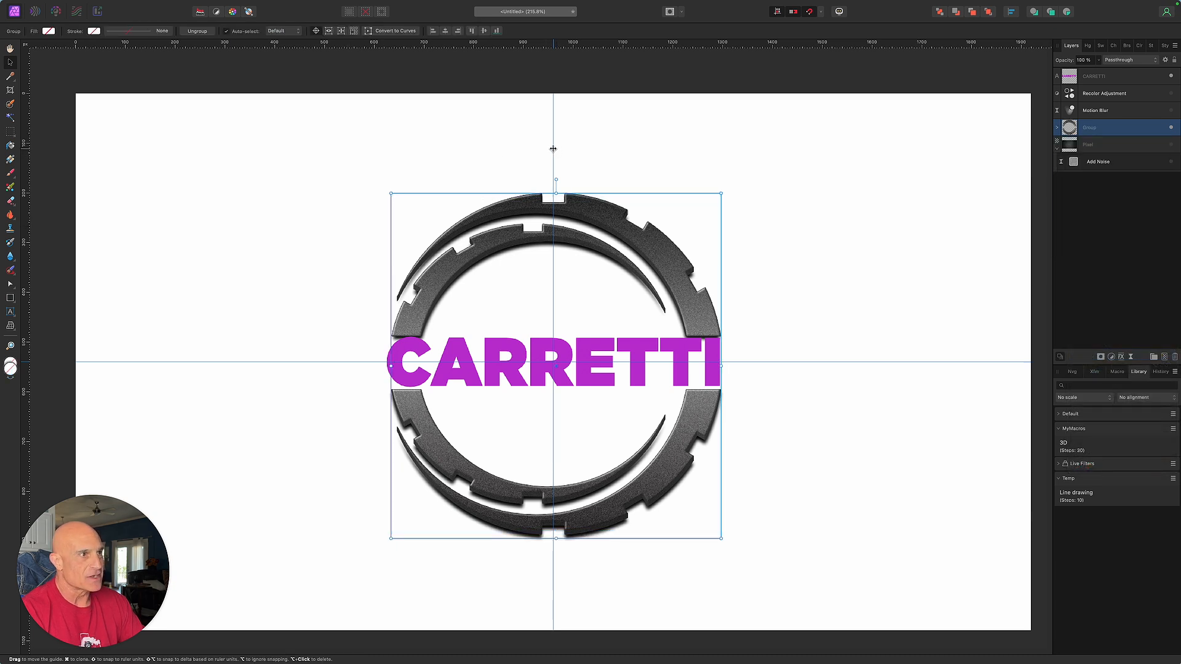
left_click_drag(554, 150, 3, 206)
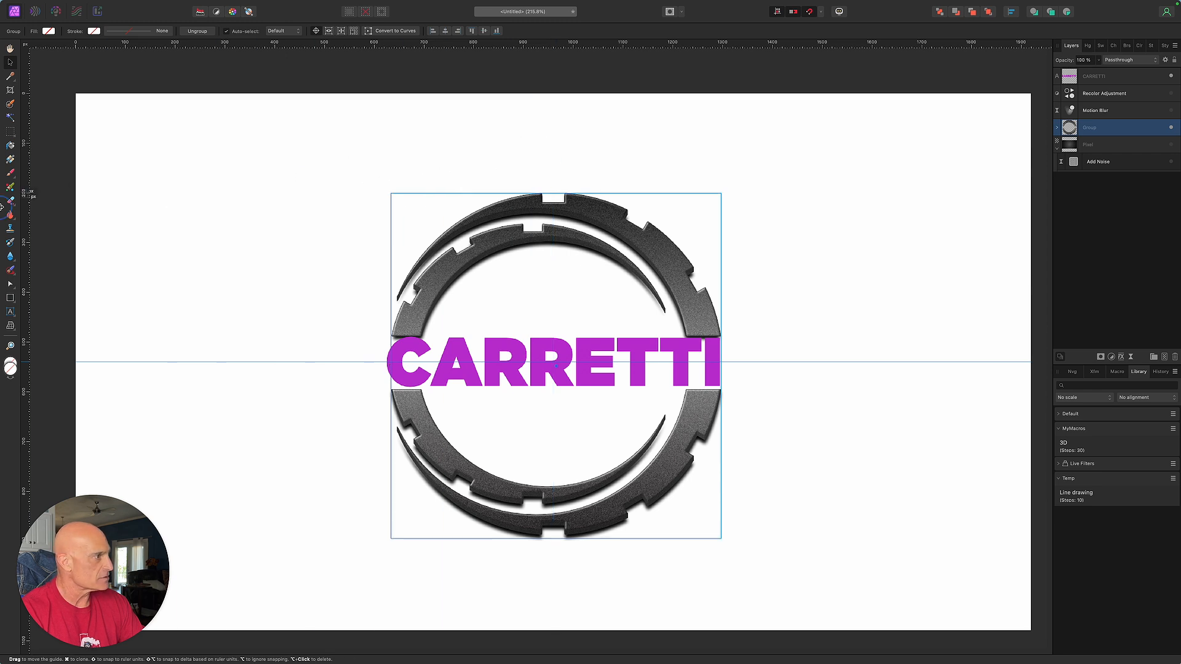
key("super+semicolon")
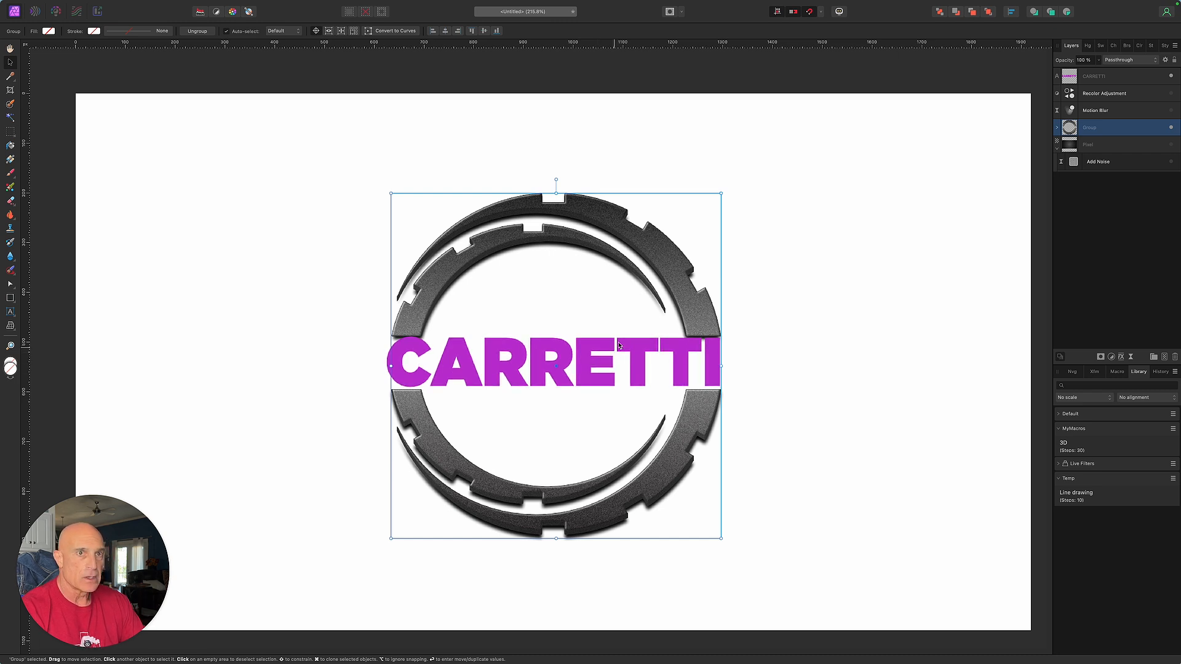
- Add a linear Gradient Overlay effect to the CARRETTI text, with its first stop dark grey (383838) and noise added to that colour
left_click(1128, 76)
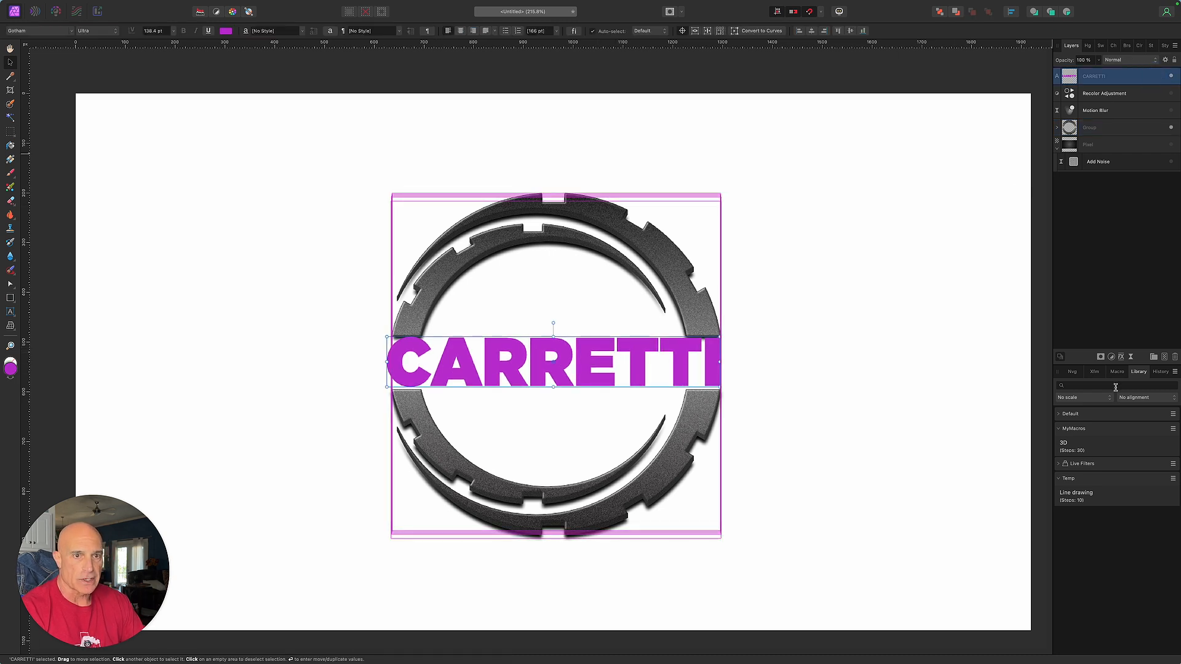
left_click(1121, 357)
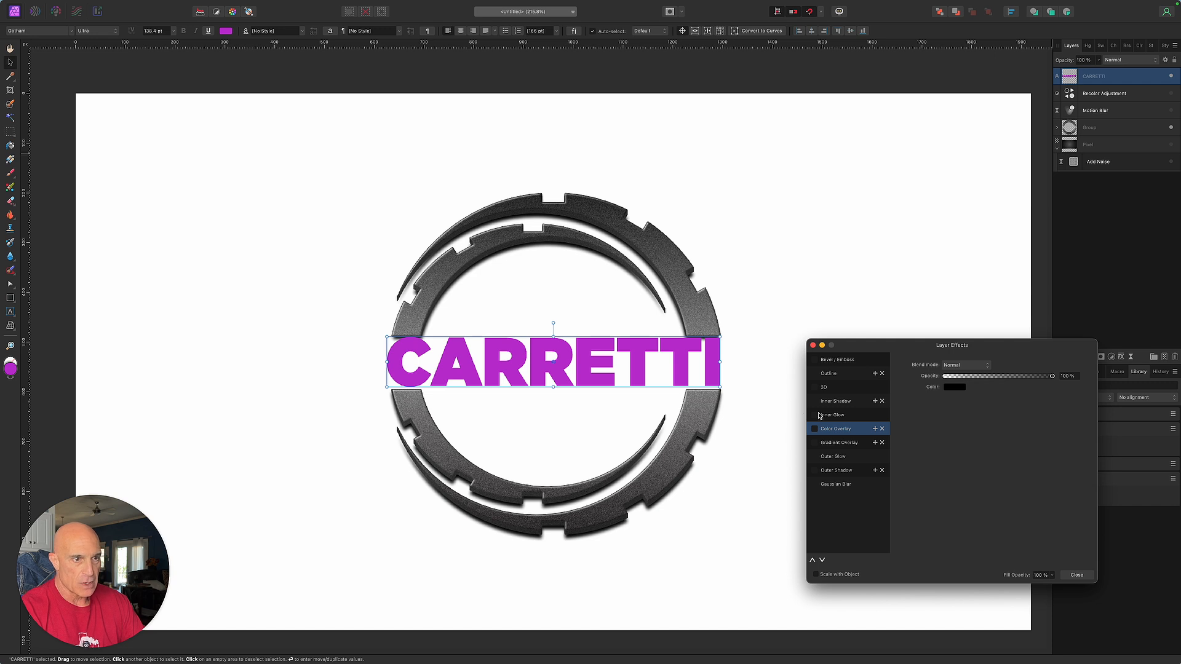
left_click(815, 443)
left_click(841, 444)
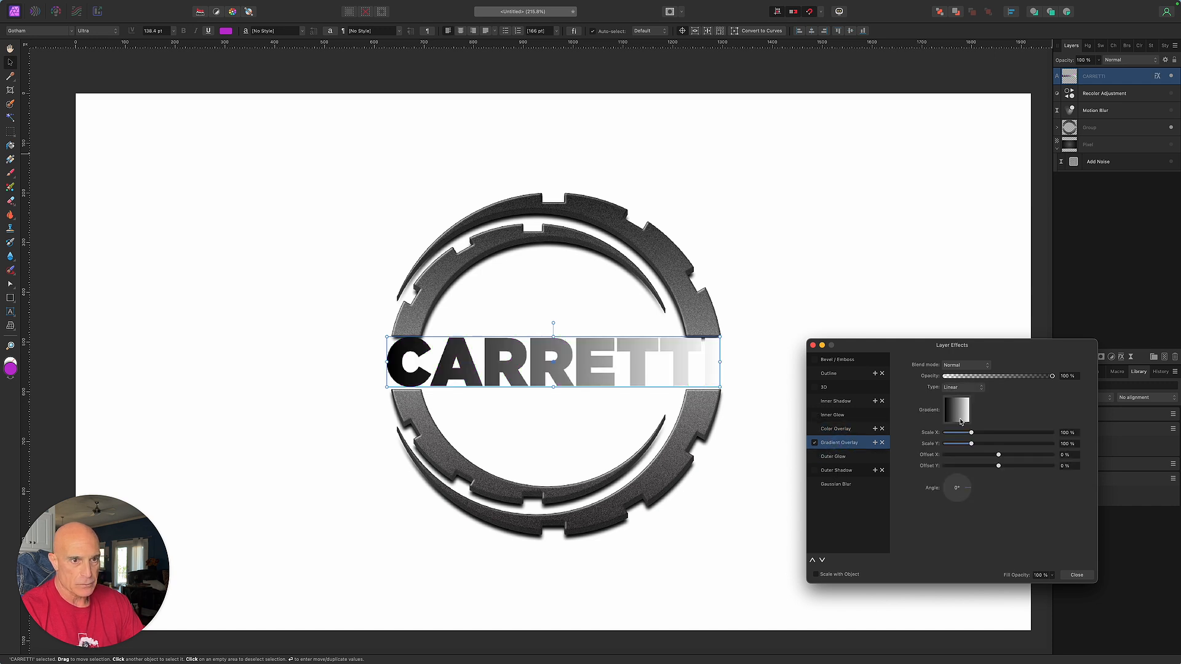
left_click(969, 414)
left_click(895, 482)
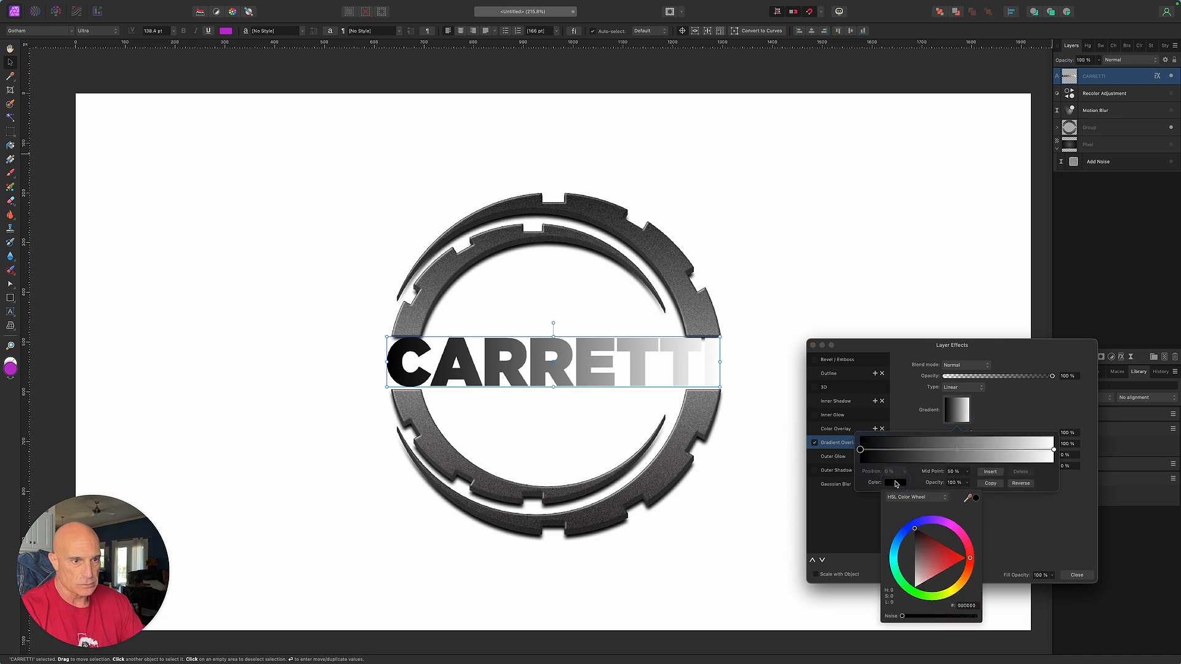
left_click(916, 547)
left_click_drag(916, 547, 915, 541)
left_click_drag(901, 615, 958, 615)
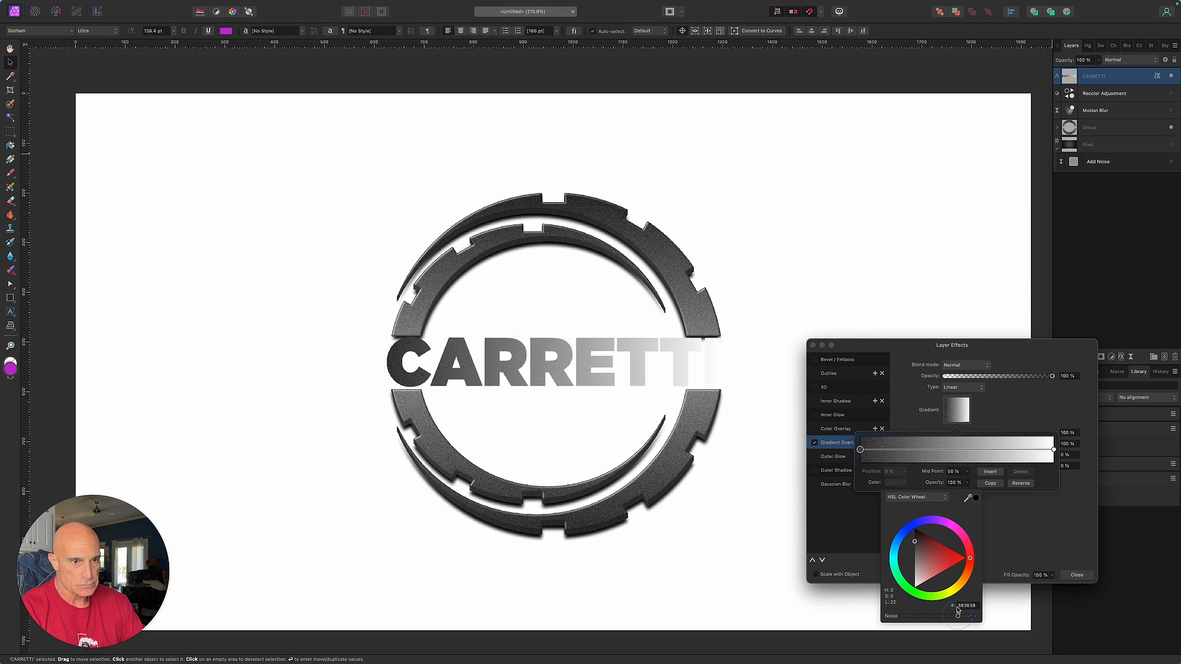
- Insert a gradient stop at 50% in the CARRETTI overlay and add noise to its grey colour
left_click(990, 471)
left_click(897, 485)
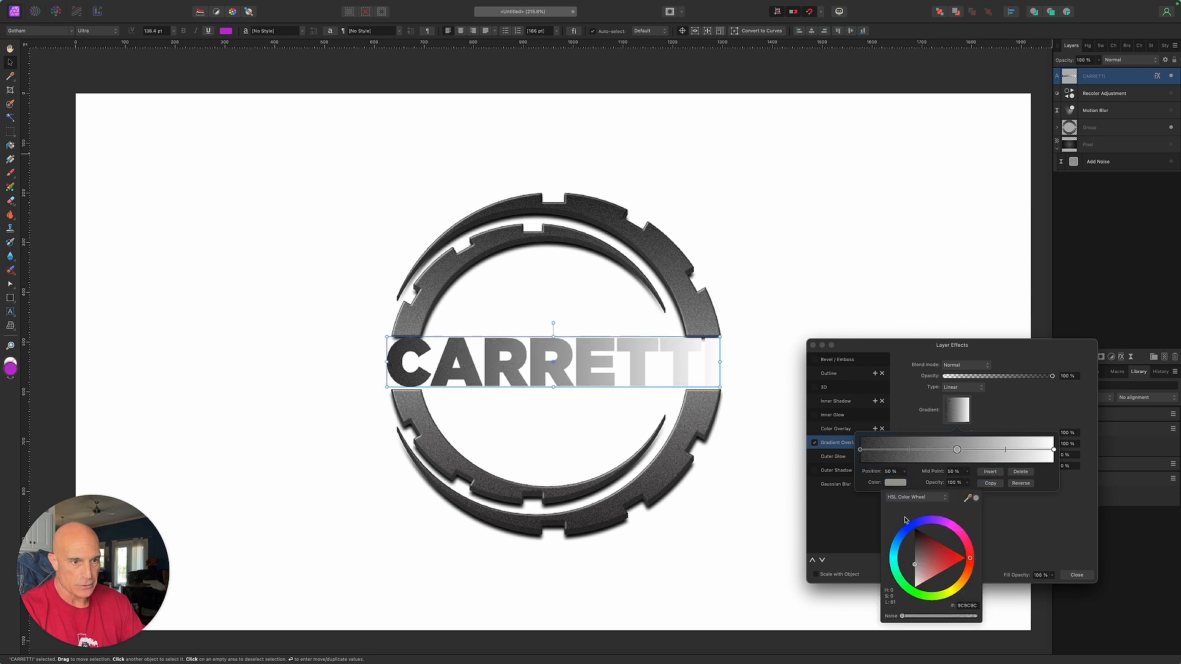
left_click_drag(903, 617, 956, 617)
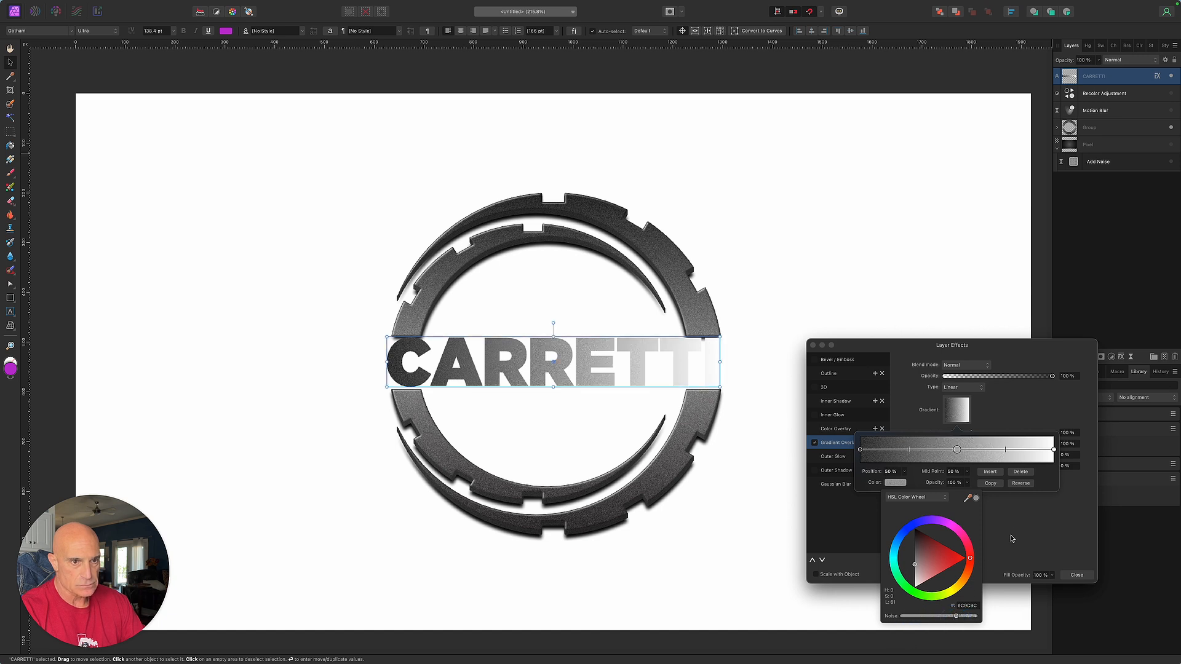
- Set the gradient's end stop to dark grey (434343) with noise and rotate the CARRETTI gradient overlay to 270°
left_click(1054, 450)
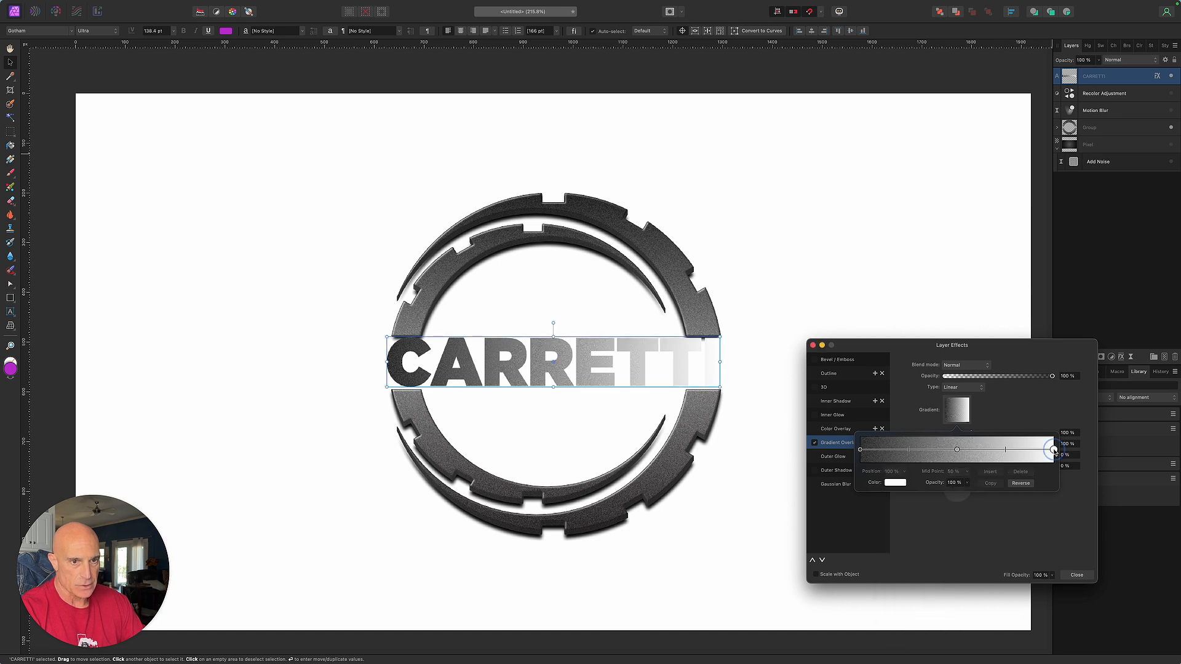
left_click(896, 483)
left_click_drag(913, 566, 914, 542)
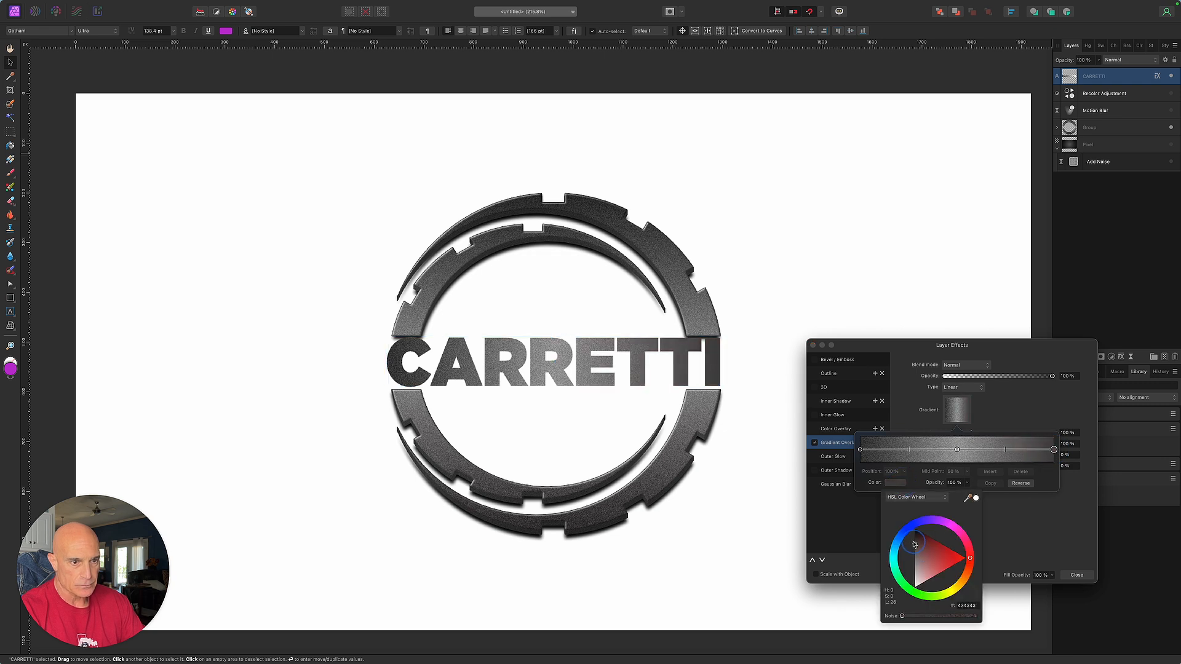
left_click_drag(902, 616, 954, 616)
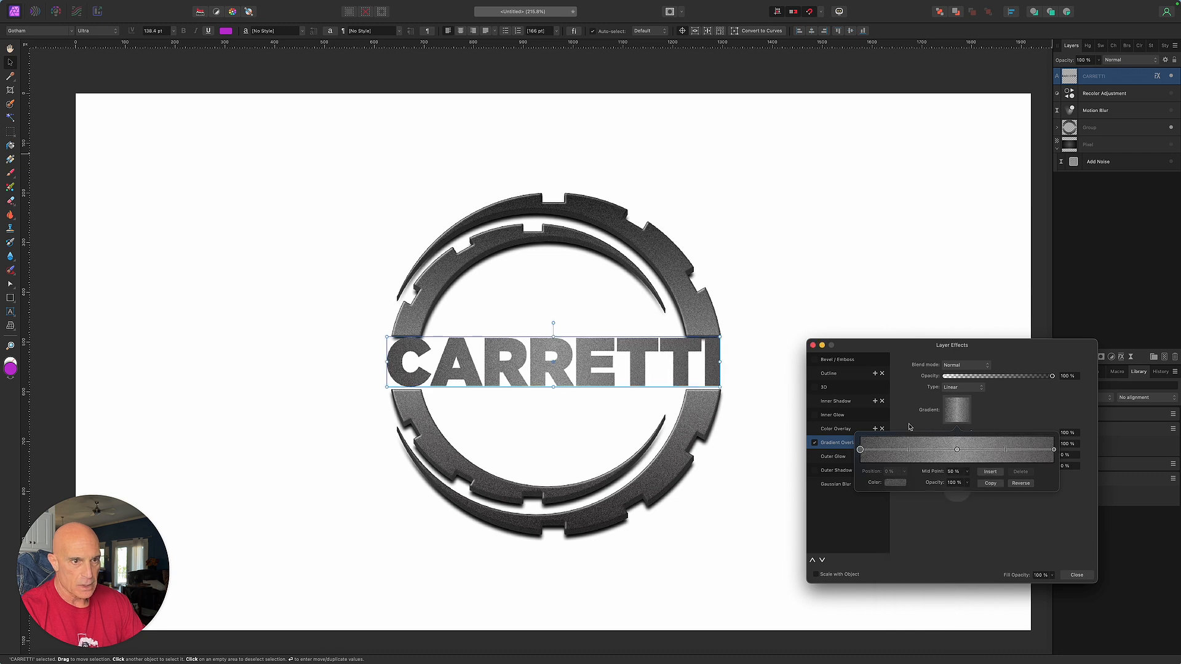
left_click(909, 424)
left_click_drag(969, 494, 959, 508)
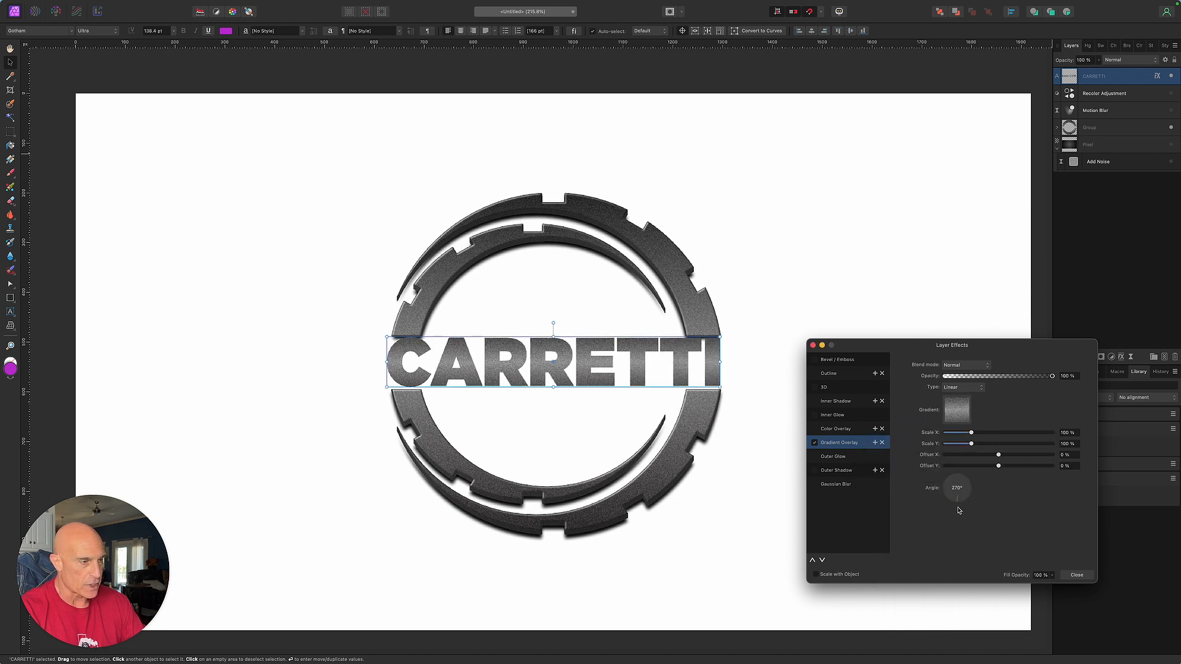
- Add a black 1 px Outline effect, aligned outside, to the CARRETTI text
left_click(815, 374)
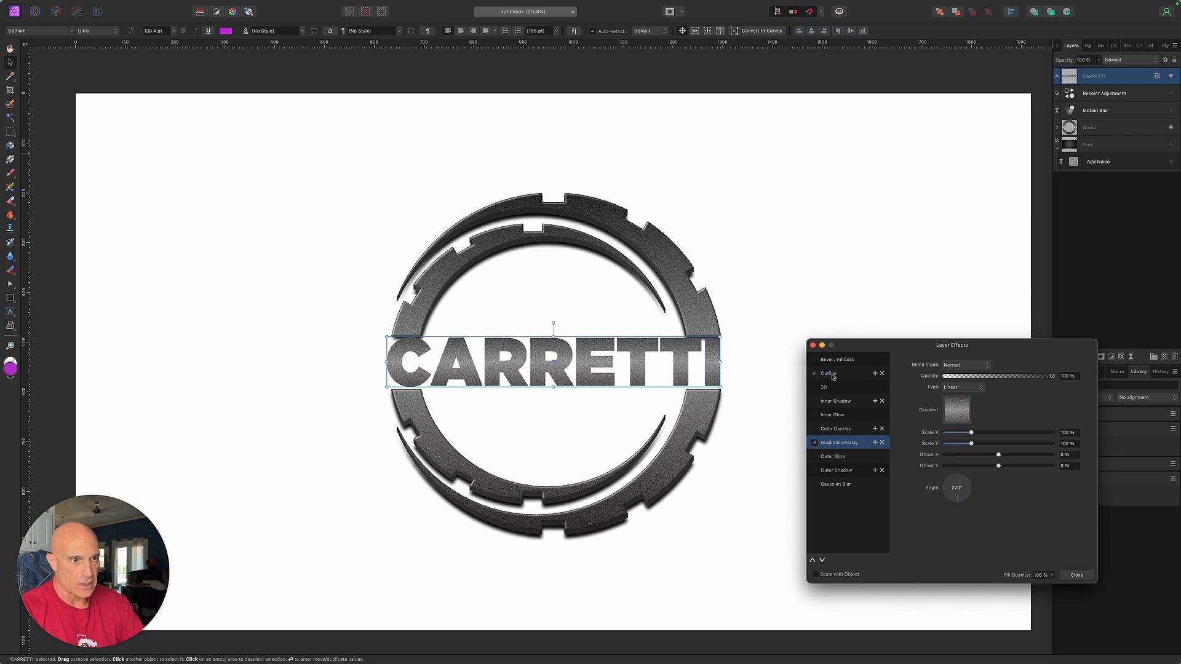
left_click(834, 376)
left_click_drag(944, 387, 969, 392)
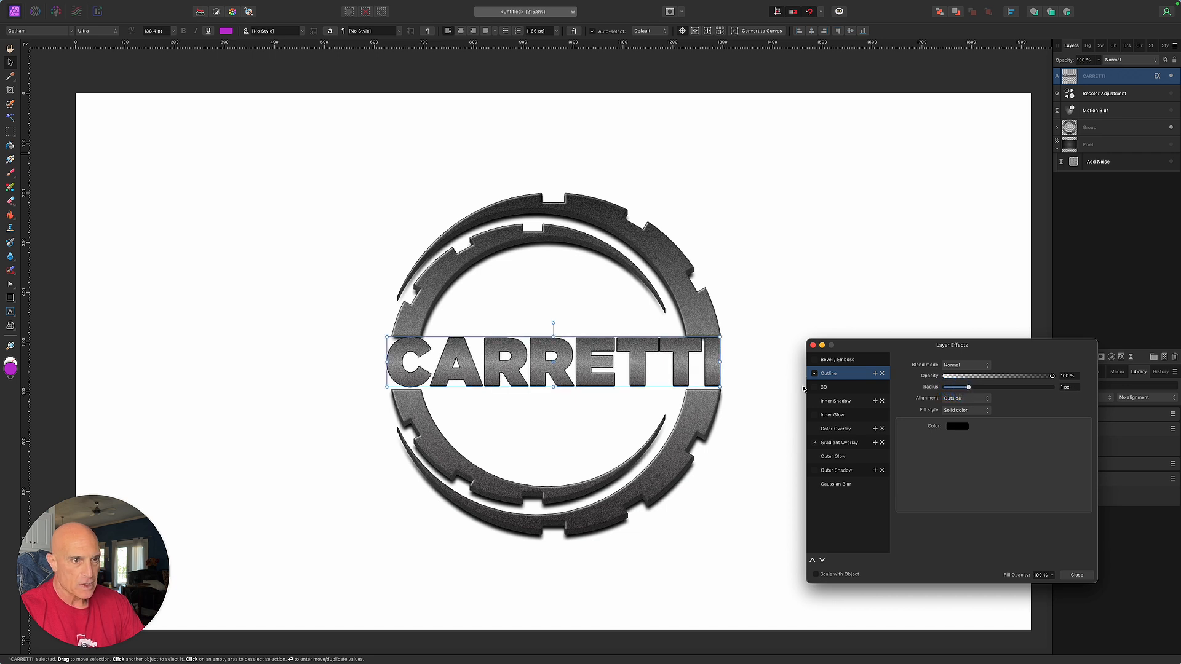
- Add a Bevel / Emboss effect of type Inner with a 0.8 px radius to the CARRETTI text, and deselect it
left_click(815, 360)
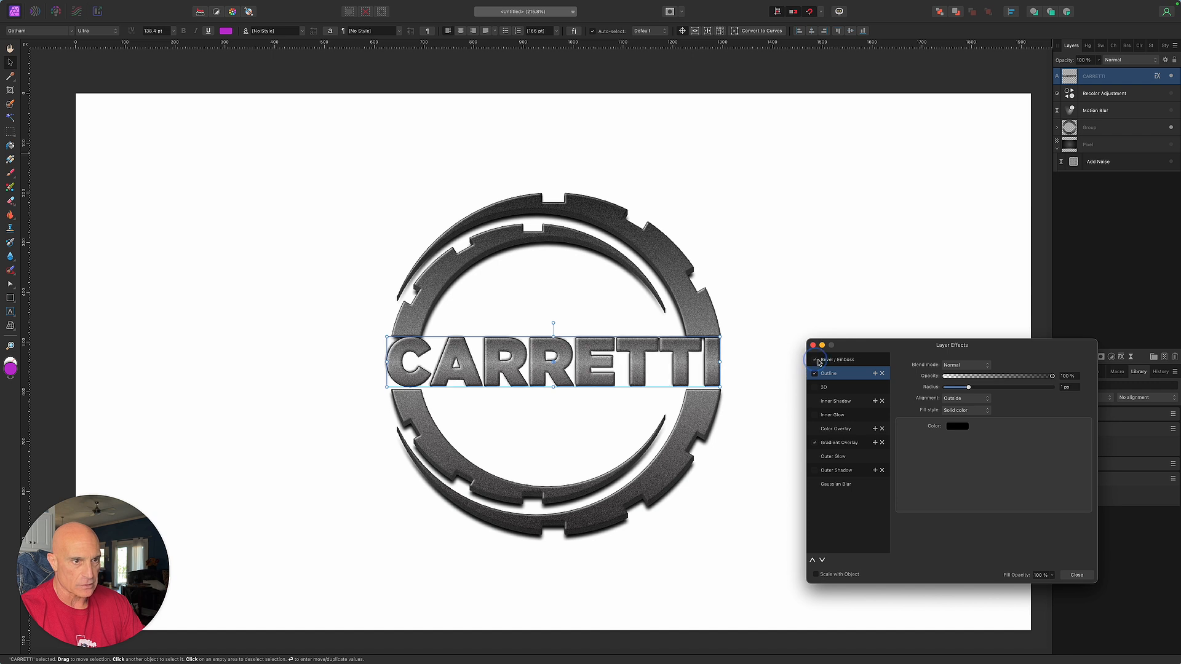
left_click(842, 361)
left_click(973, 367)
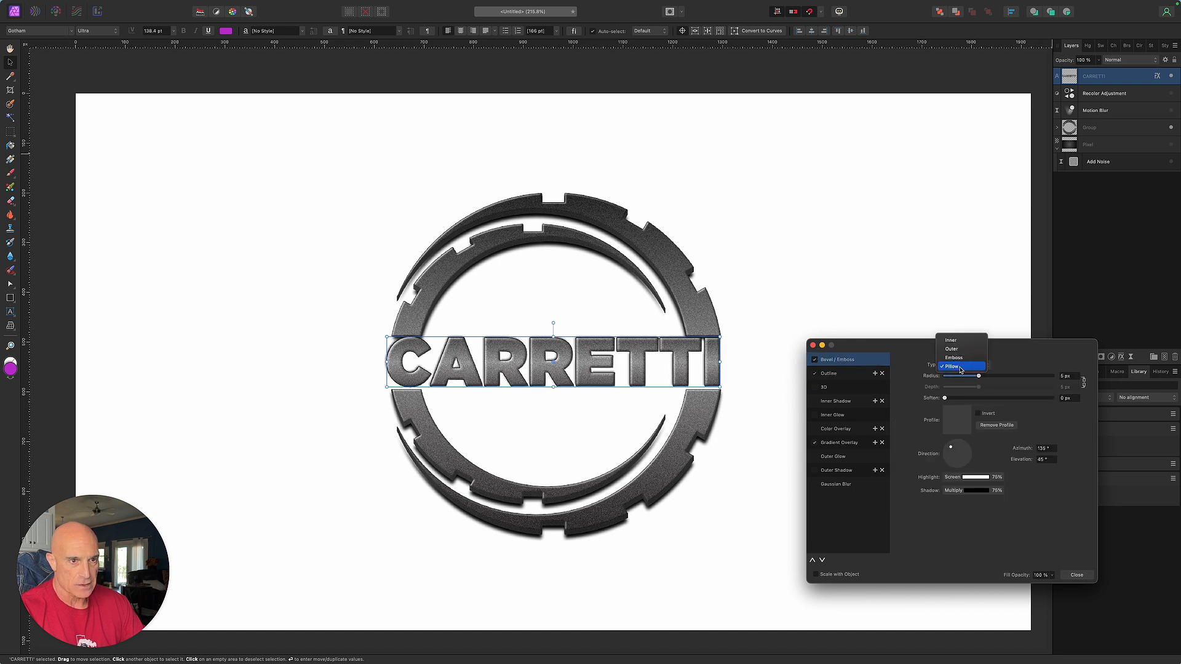
left_click(956, 342)
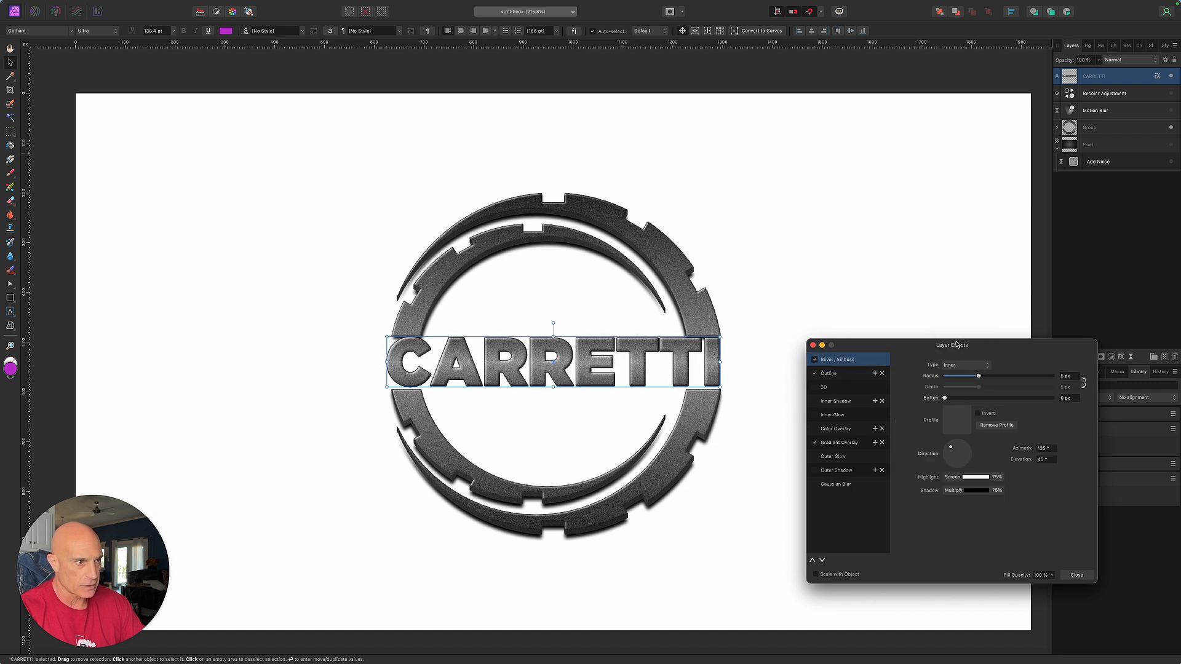
left_click_drag(978, 377, 965, 384)
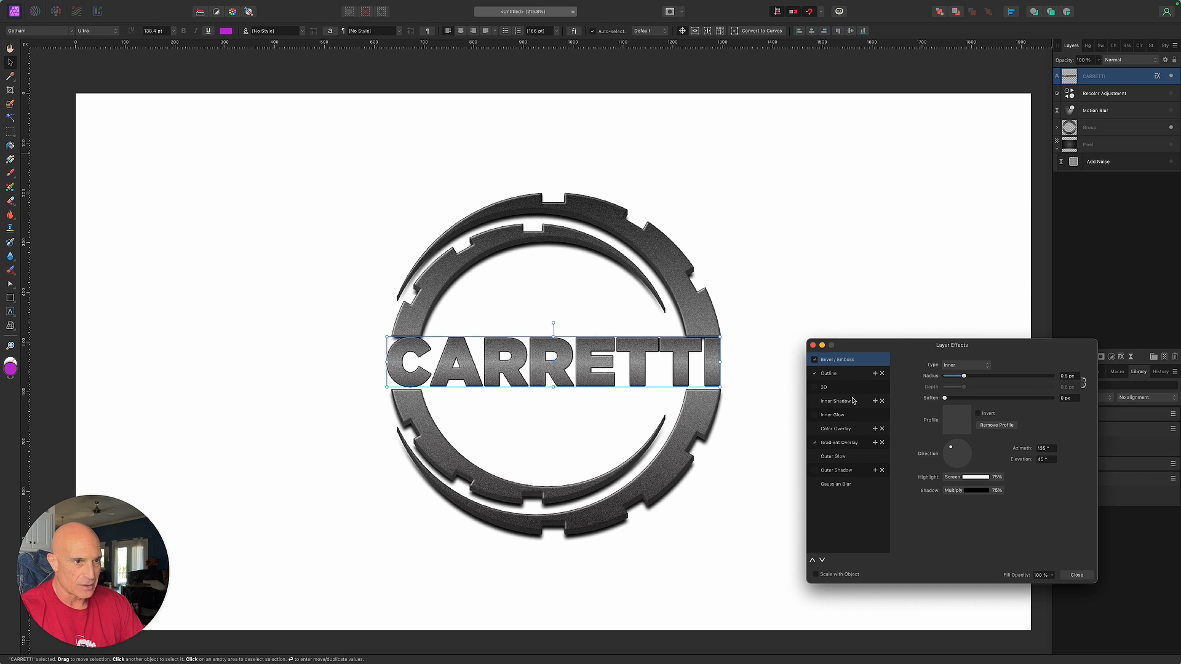
left_click(814, 346)
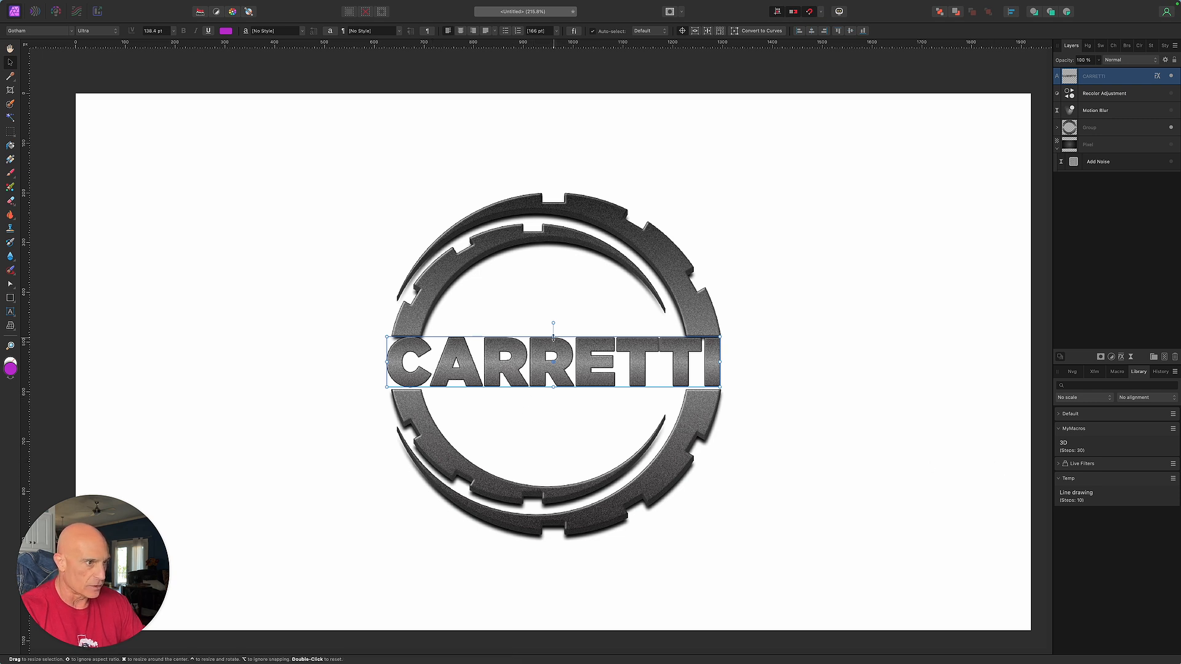
left_click(797, 328)
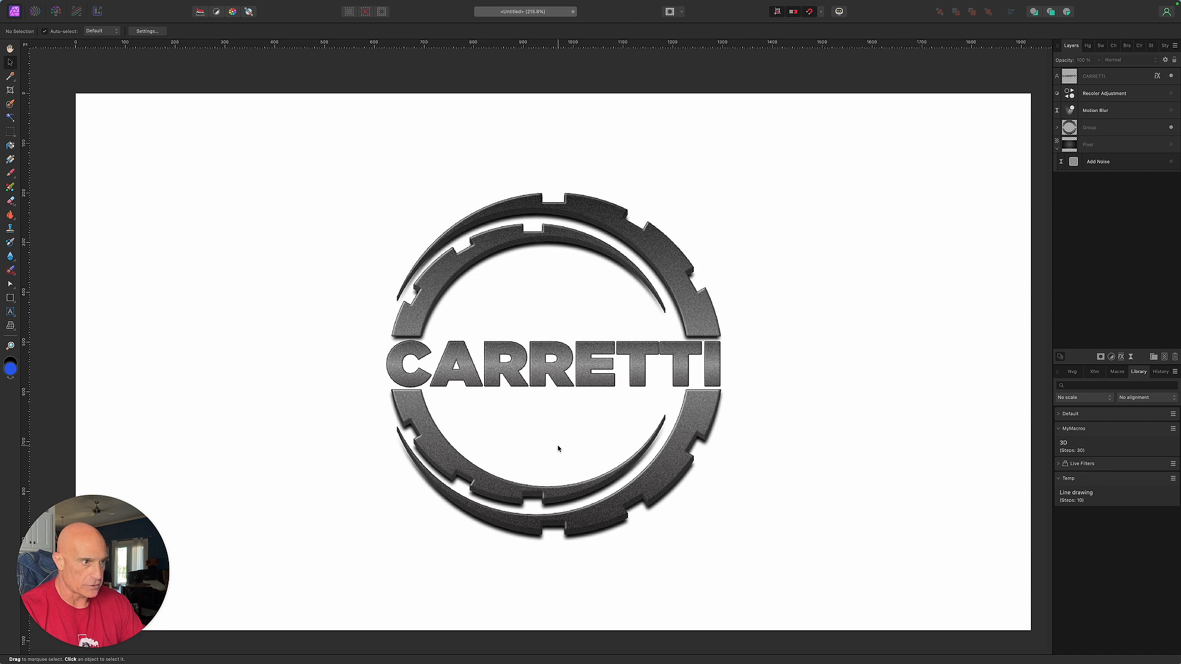
- Add small art text INDUSTRIES centred below CARRETTI and copy CARRETTI's layer effects onto it
left_click(10, 313)
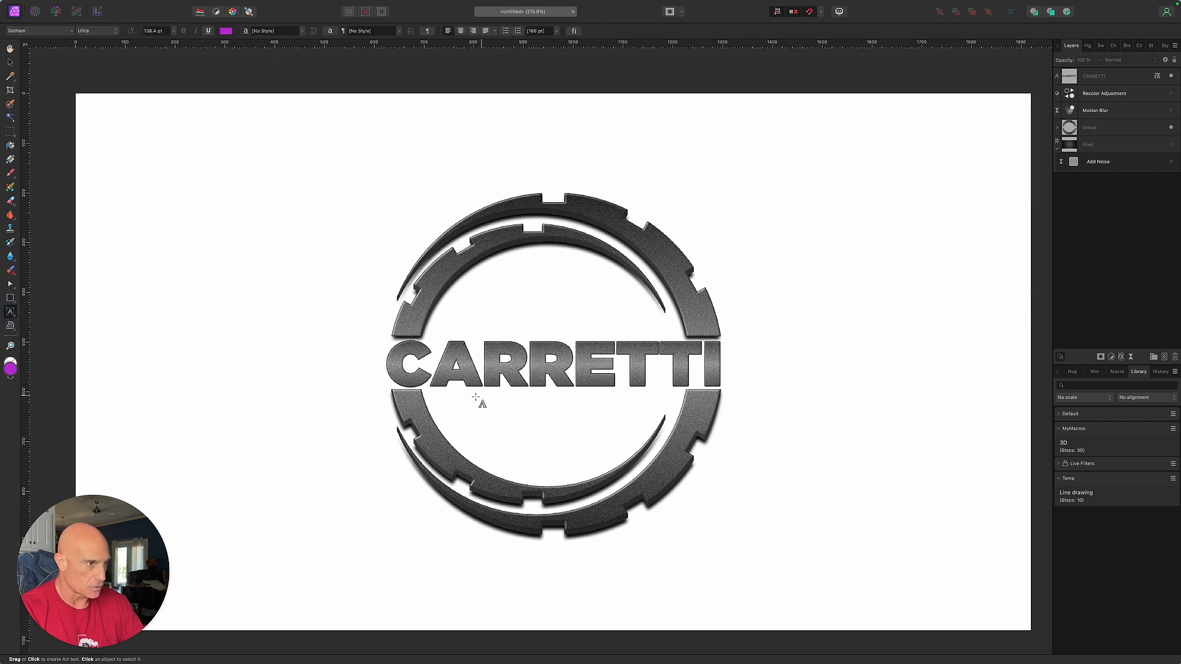
left_click_drag(456, 399, 463, 410)
type("INDUSTRIES")
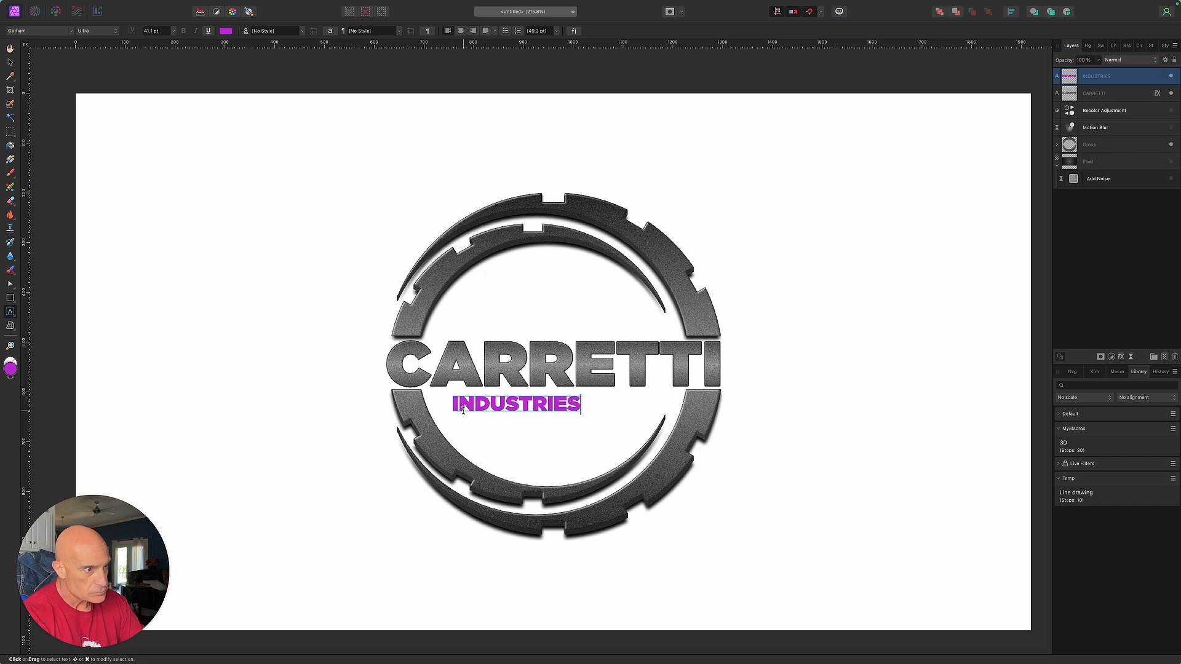
key("Escape")
left_click_drag(542, 410, 581, 425)
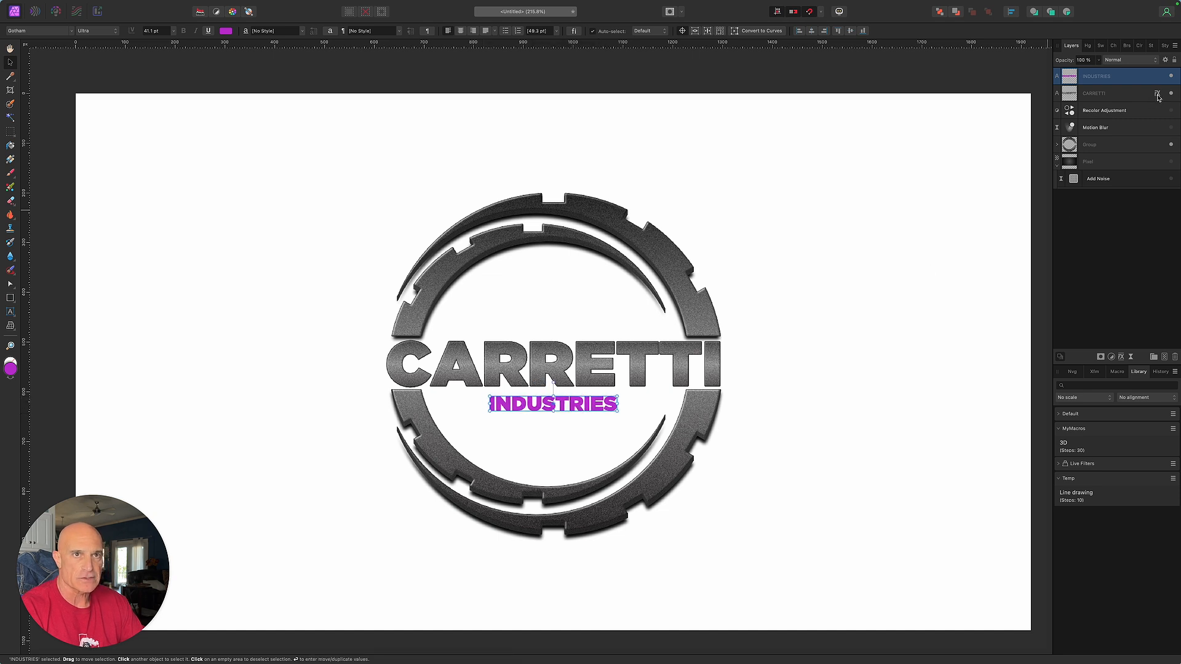
left_click_drag(1159, 97, 1158, 81)
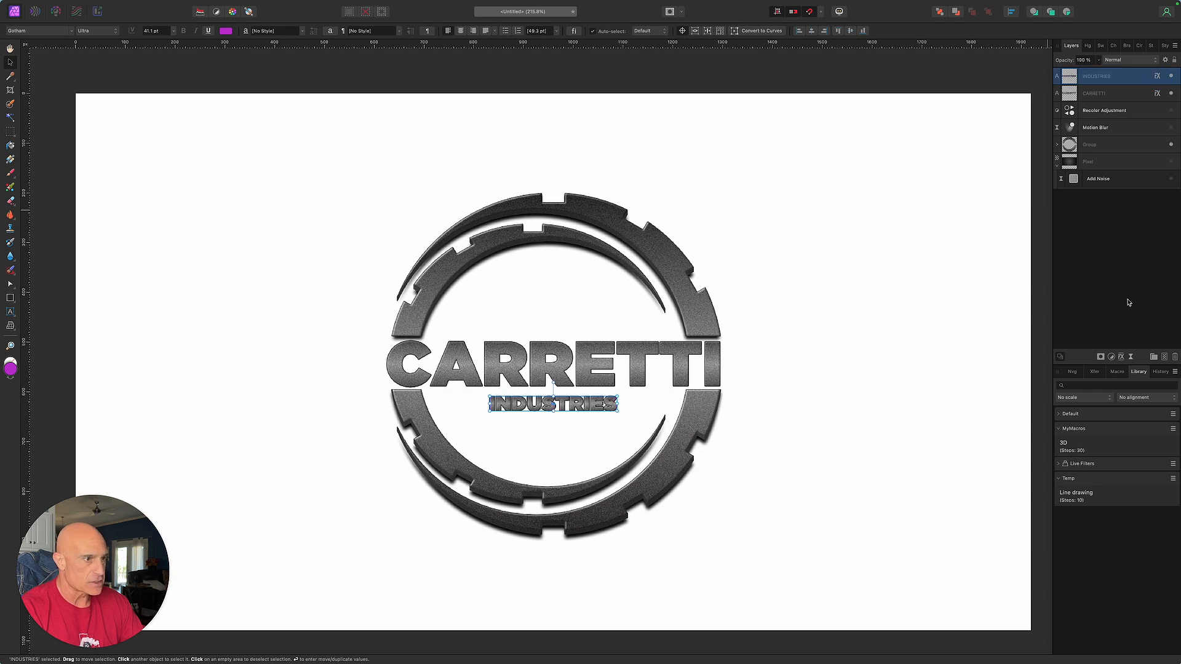
left_click(37, 102)
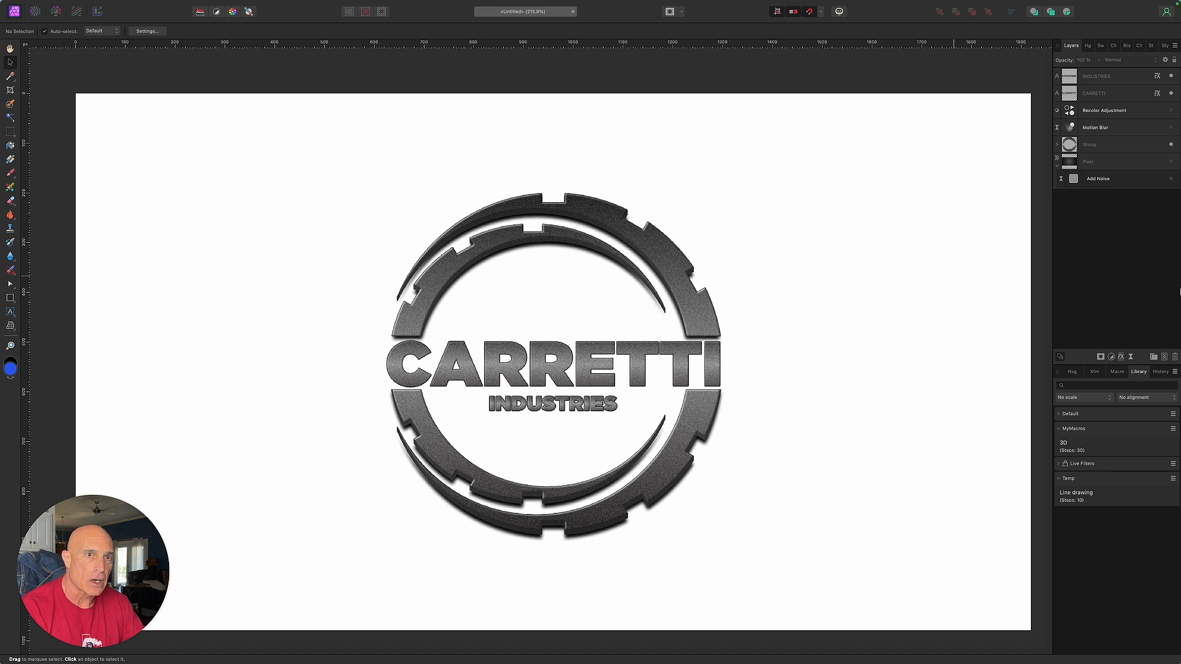
- Show the background Pixel layer and its Add Noise filter, and give it a 9.9 px live Motion Blur with Preserve Alpha on
left_click(1172, 163)
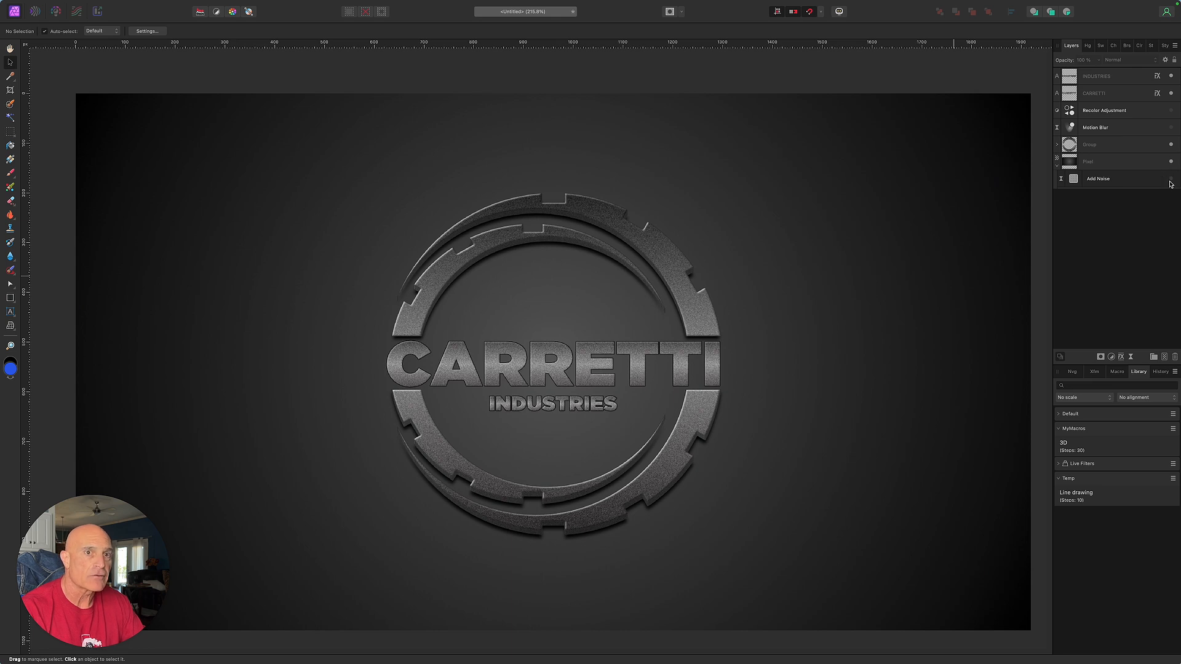
left_click(1171, 179)
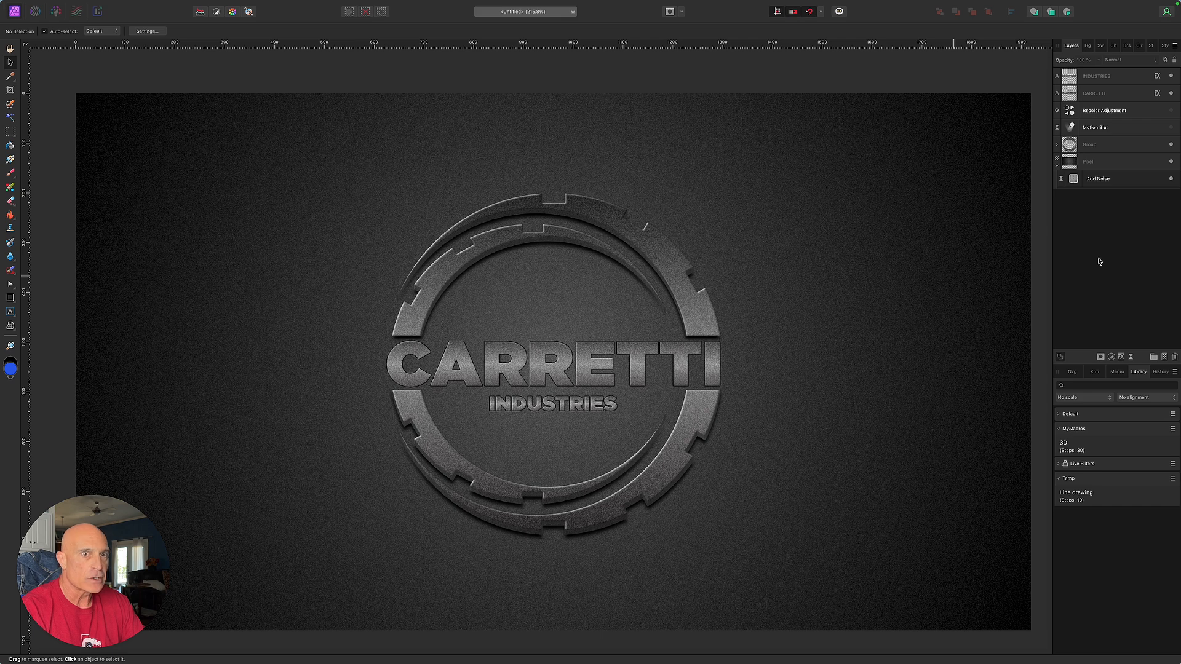
left_click(1103, 165)
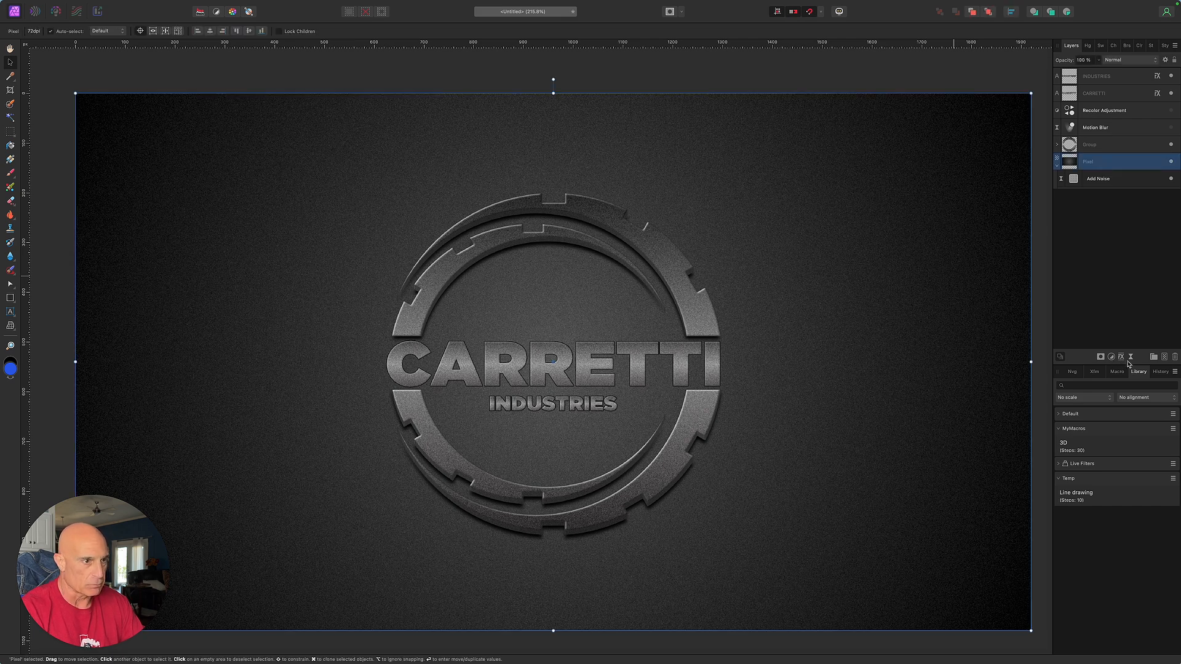
left_click(1130, 359)
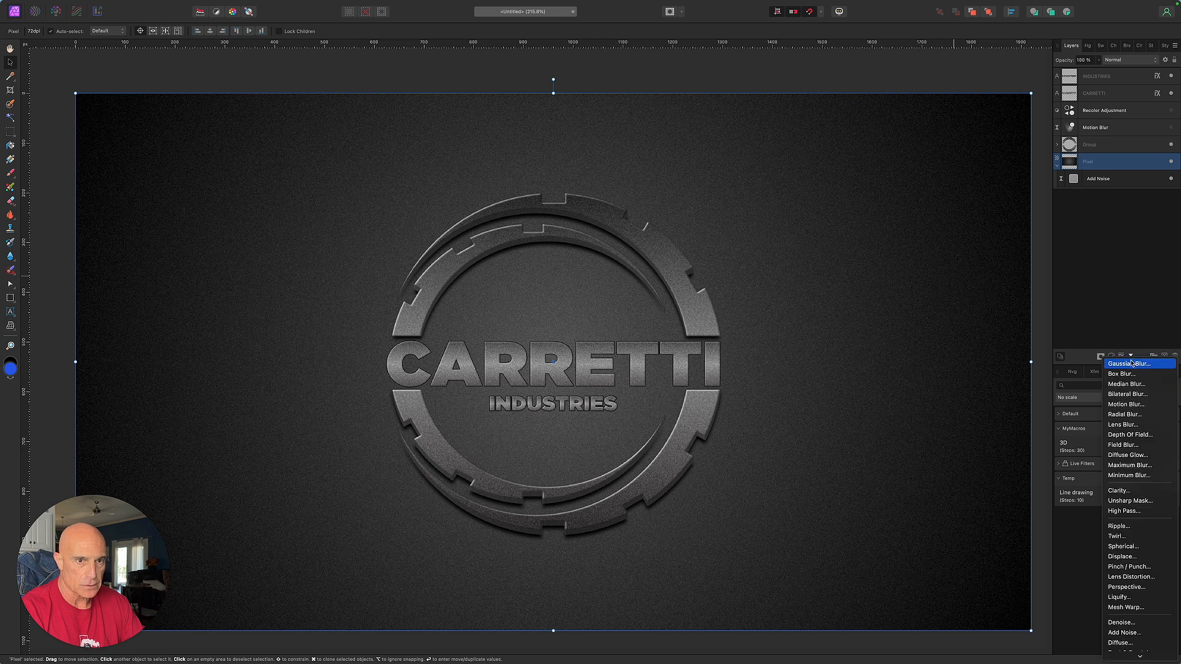
left_click(1131, 405)
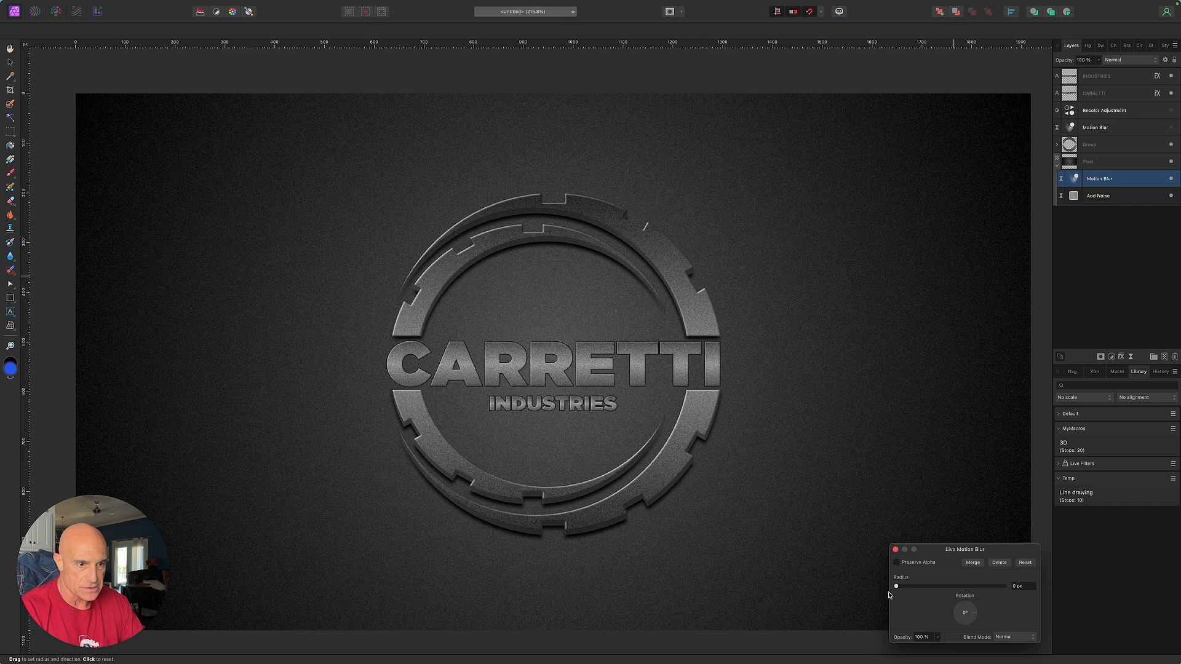
left_click_drag(896, 587, 943, 589)
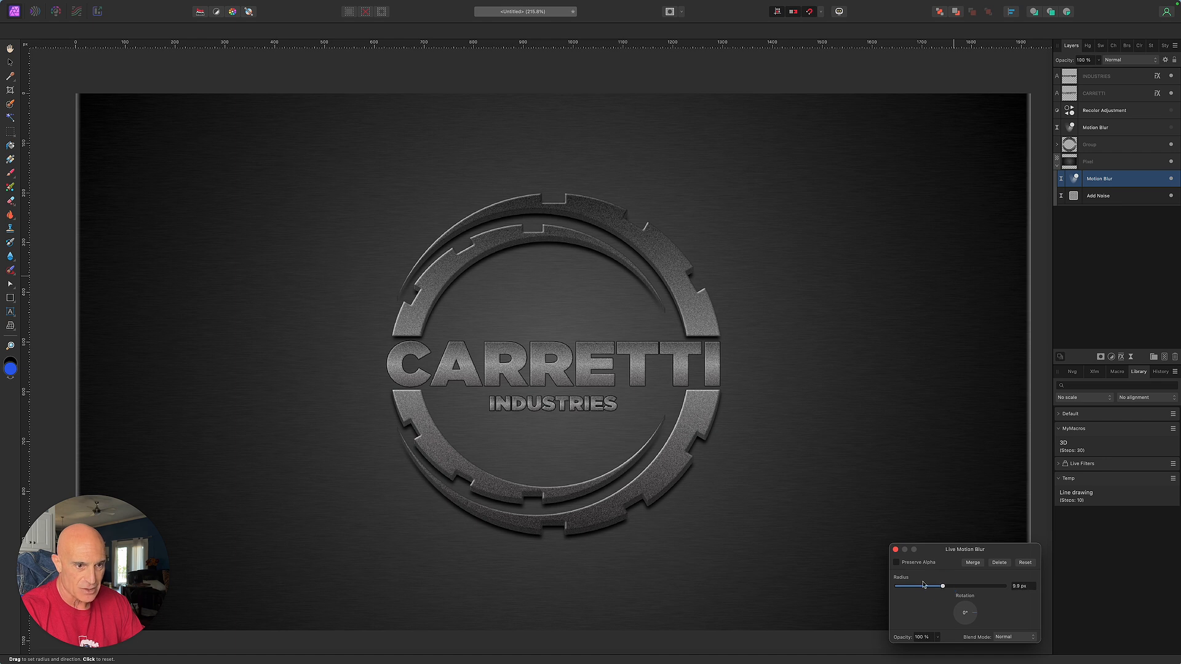
left_click(896, 563)
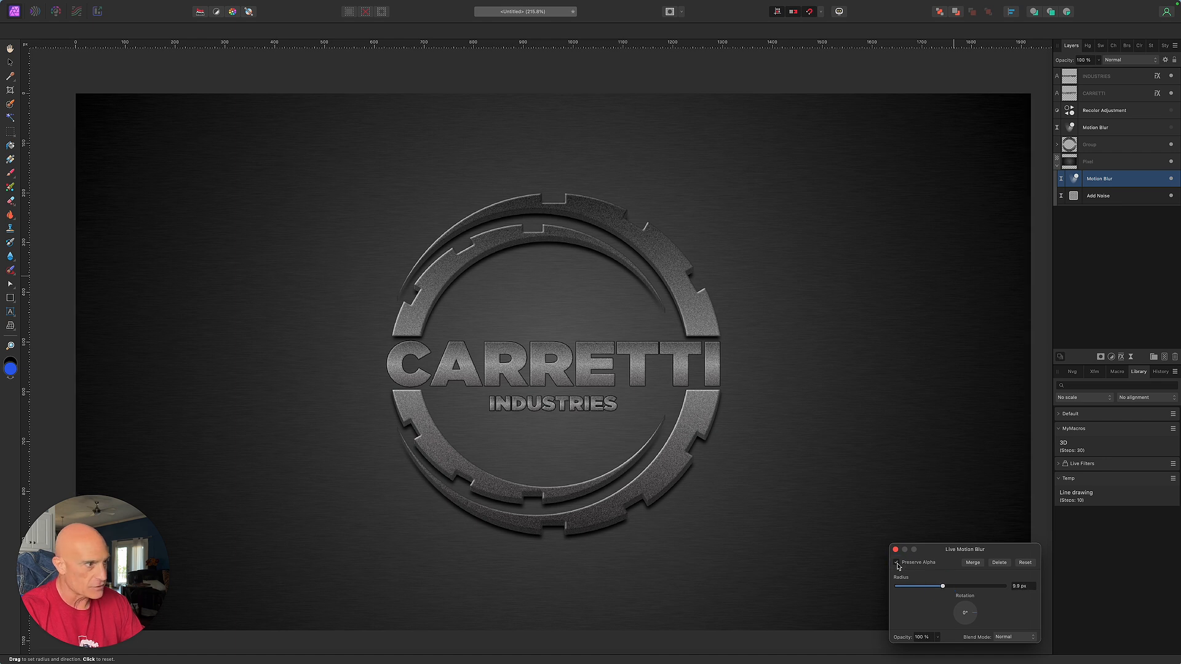
left_click(896, 549)
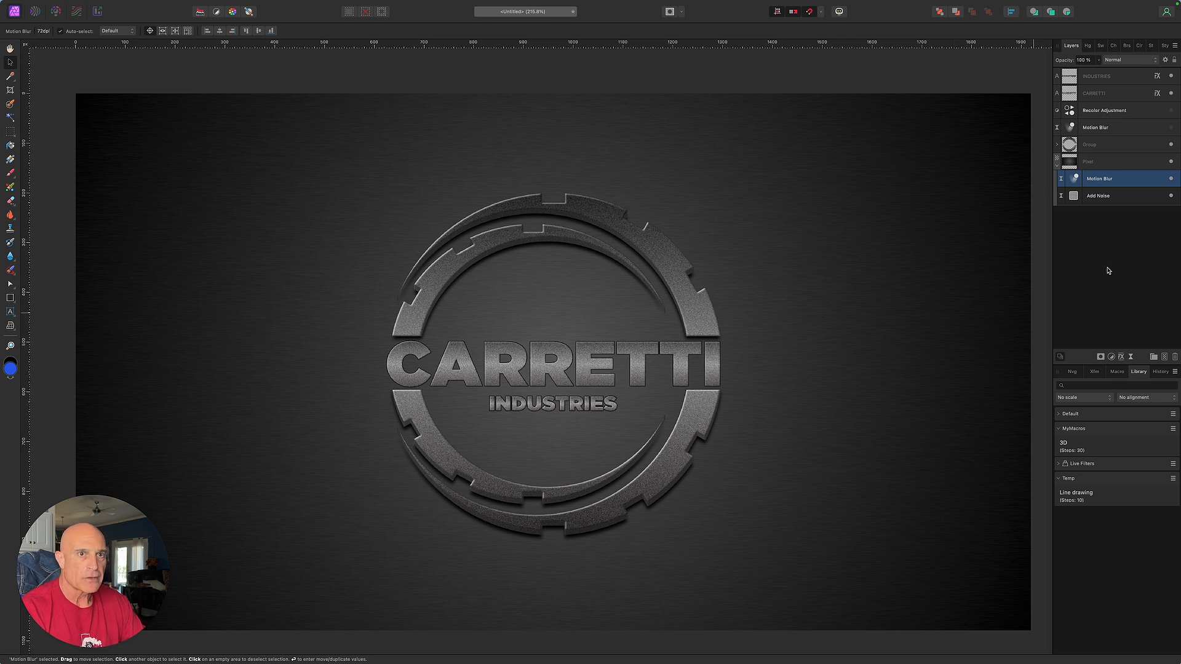
- Add a Recolor adjustment above the background Pixel layer and tint the background a muted dark blue
left_click(1112, 165)
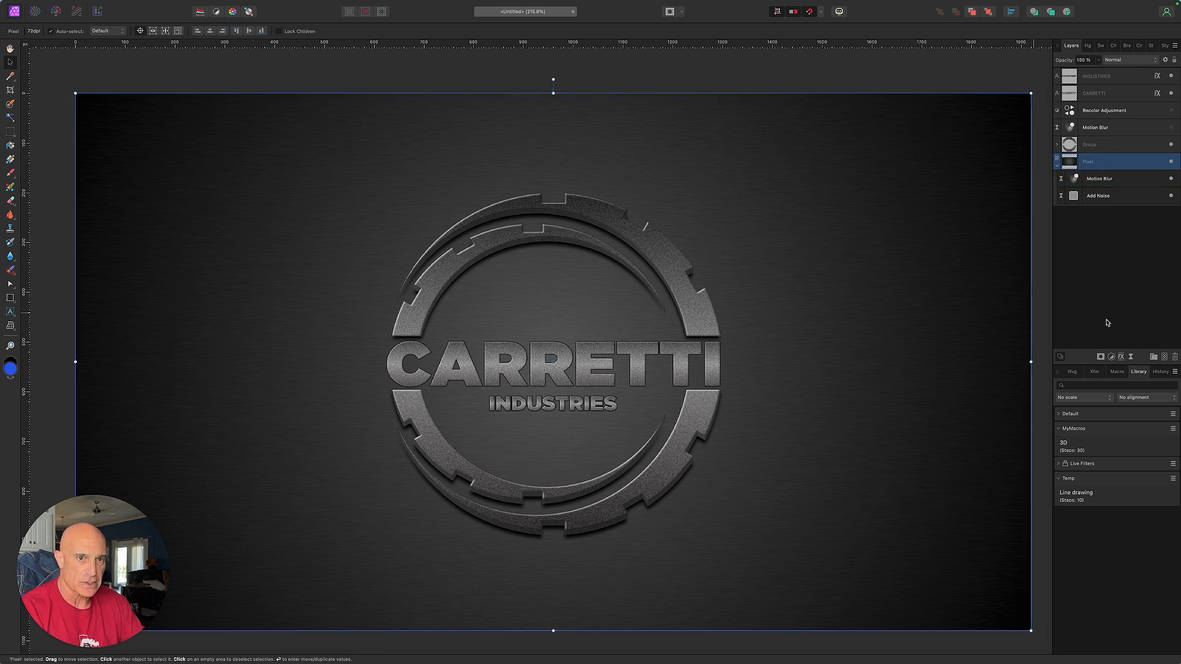
left_click(1110, 357)
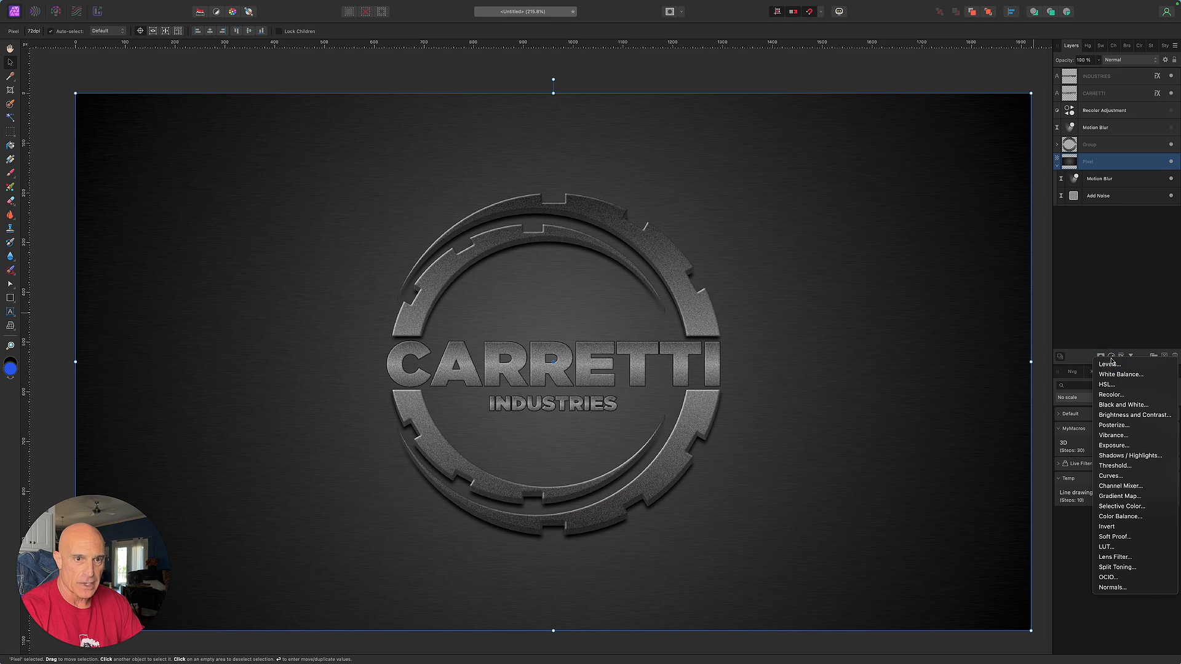
left_click(1111, 395)
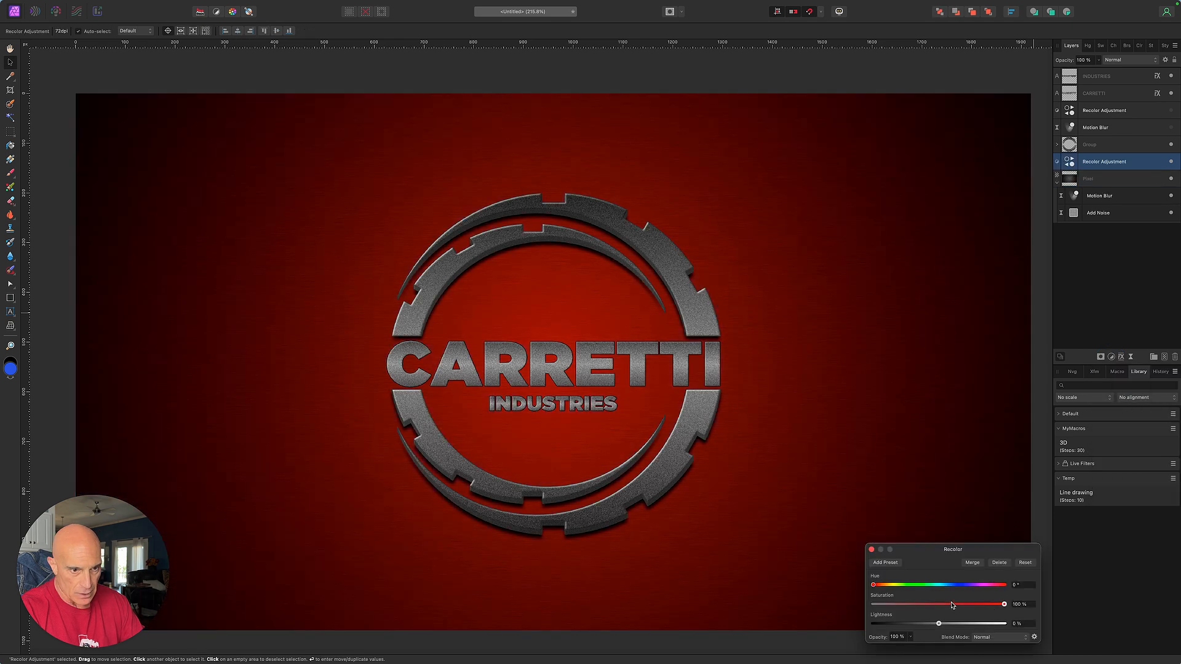
left_click_drag(874, 585, 915, 624)
left_click(870, 549)
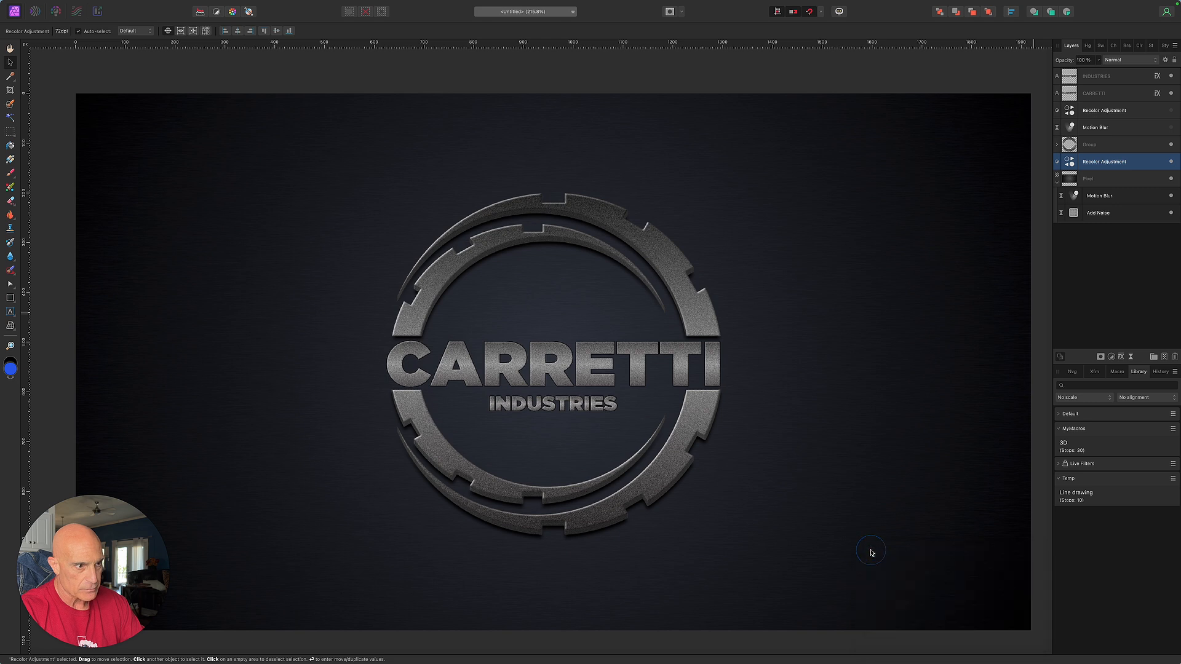
- Add a pixel layer above the background's Recolor adjustment and paint a large soft white glow in the ring's centre at 0% hardness
left_click(1164, 357)
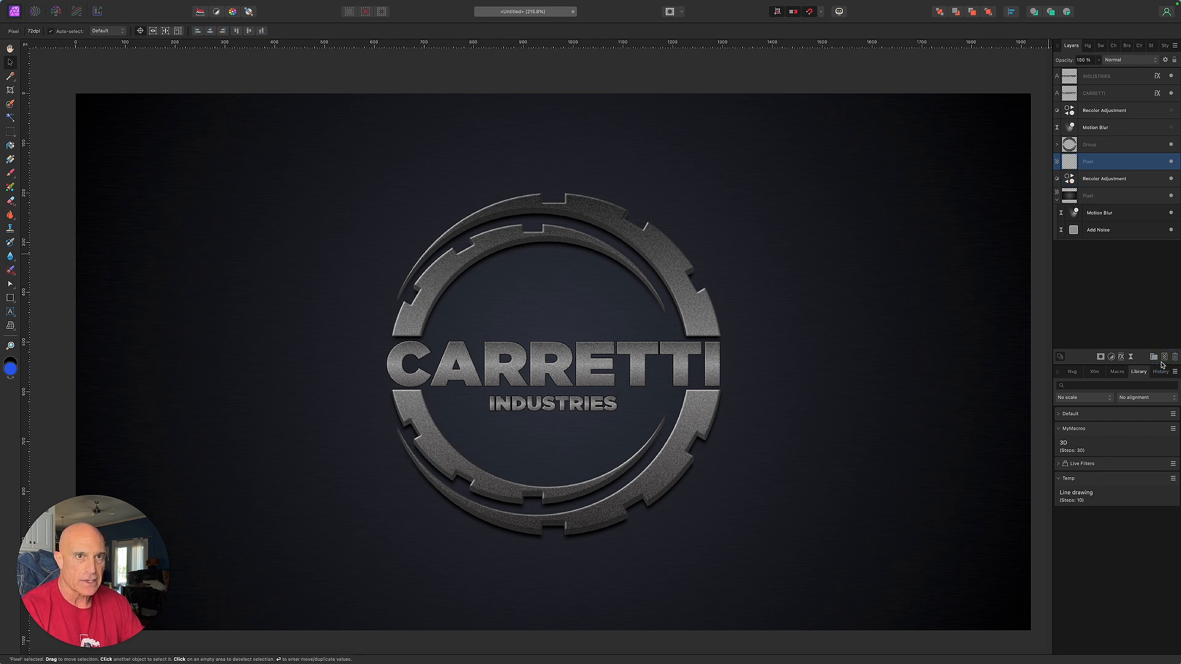
double_click(10, 372)
left_click(22, 355)
left_click(25, 333)
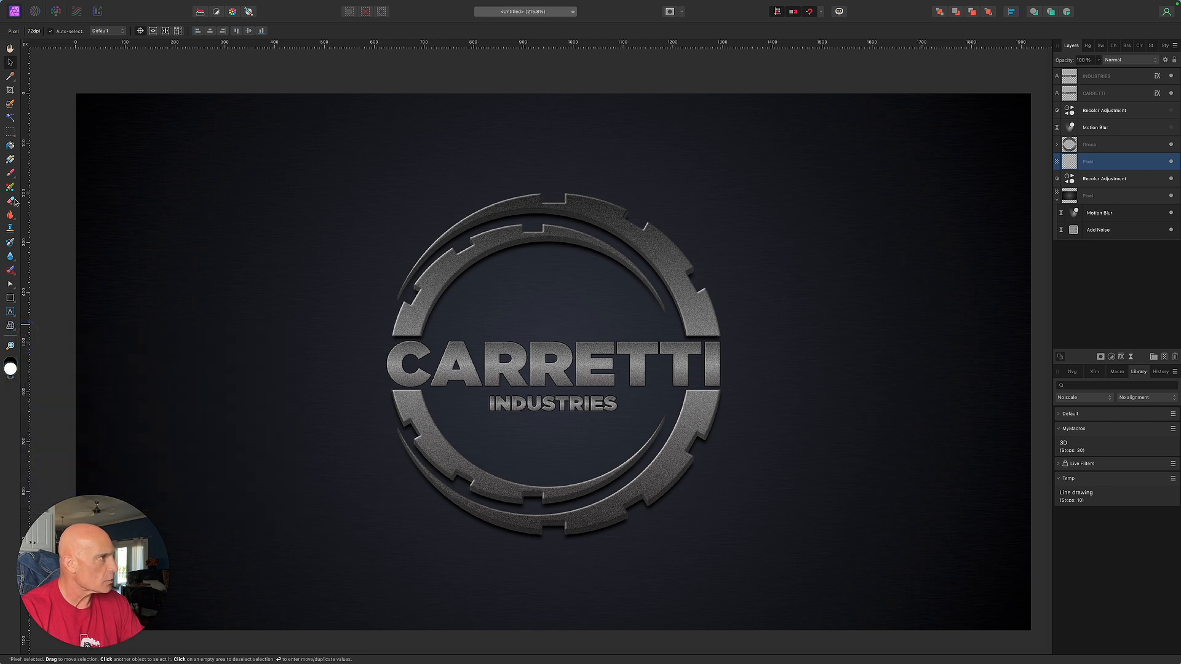
left_click(11, 174)
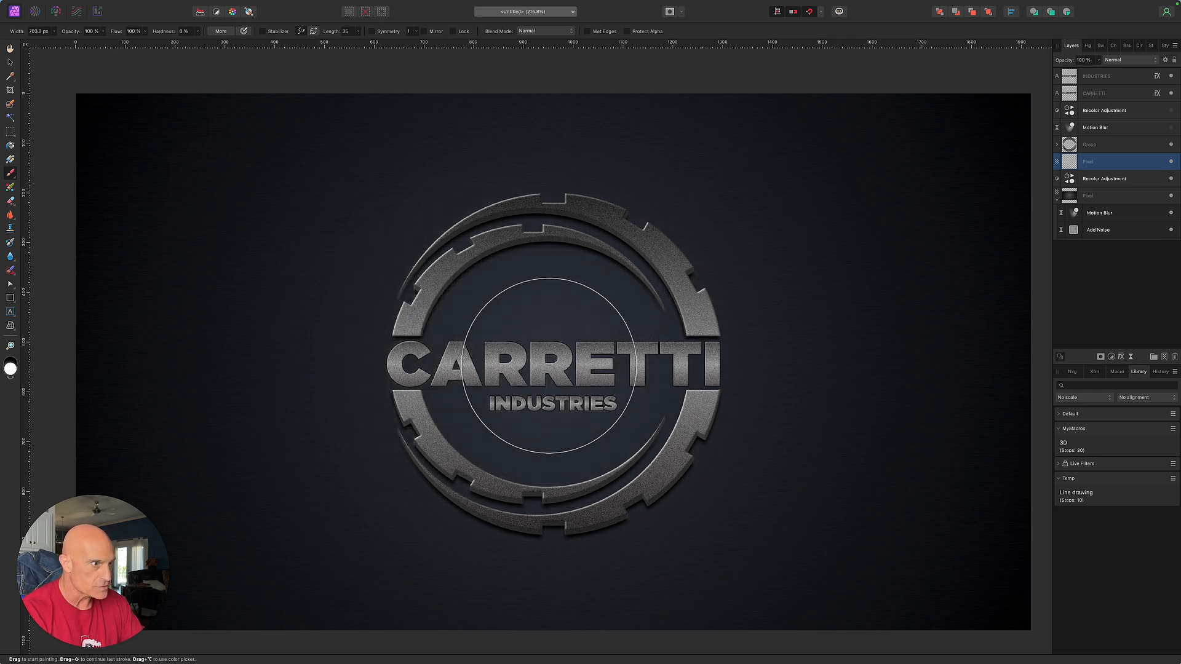
key("bracketleft")
key("bracketleft")
key("bracketright")
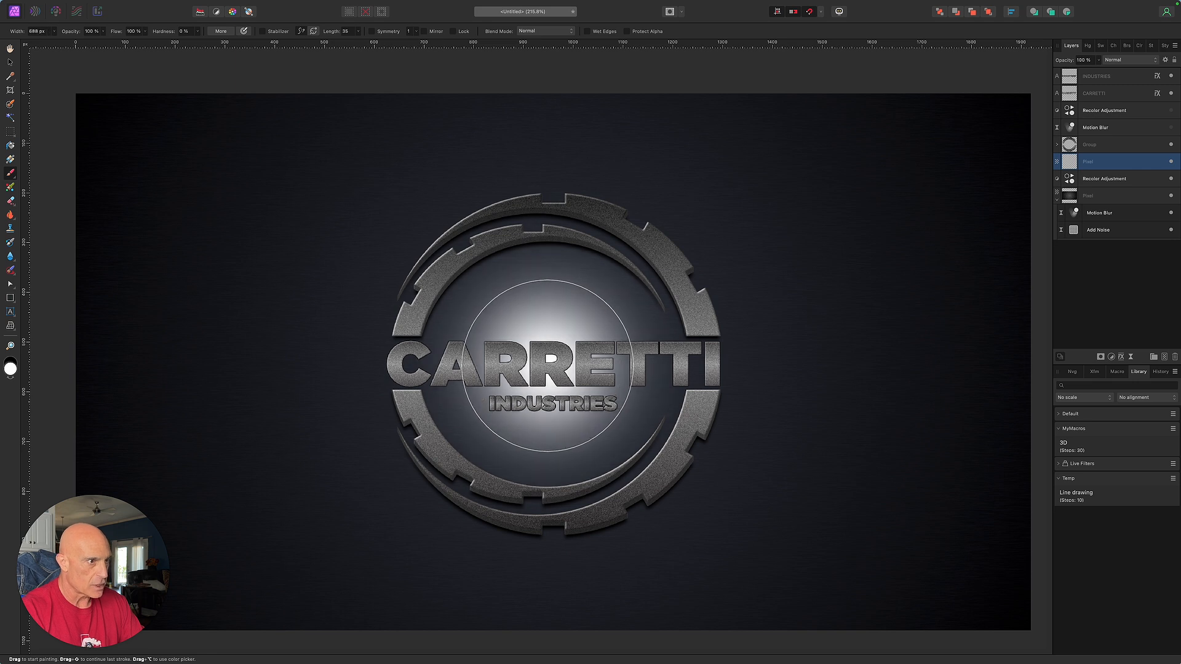
- Stretch the white glow horizontally from its centre well beyond both sides of the ring, and deselect it
left_click(10, 62)
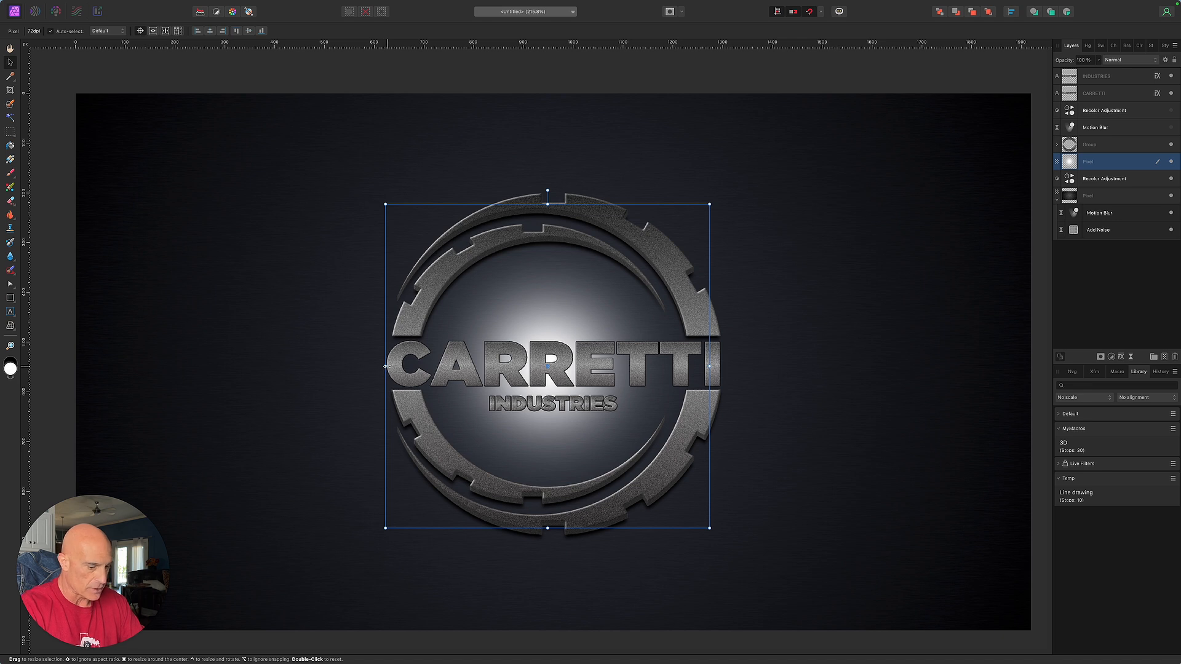
left_click_drag(386, 367, 150, 364)
left_click(276, 391)
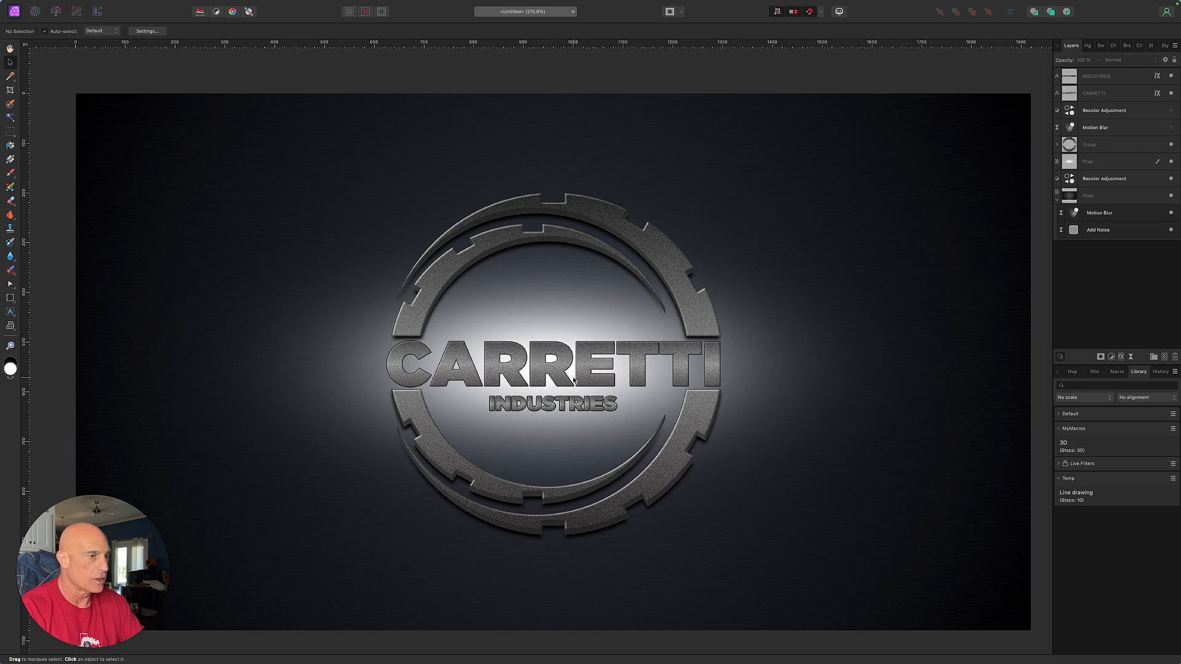
- Duplicate the CARRETTI text and replace the lower copy's Bevel / Emboss, Outline and Gradient Overlay effects with a Color Overlay
left_click(1101, 94)
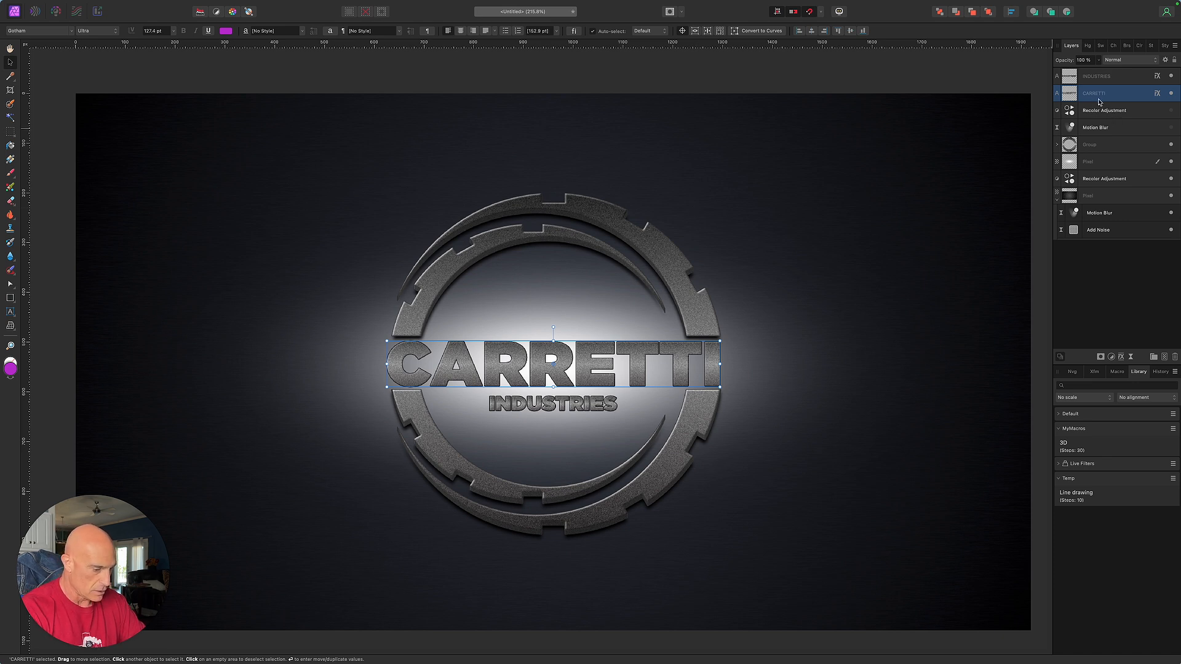
key("super+j")
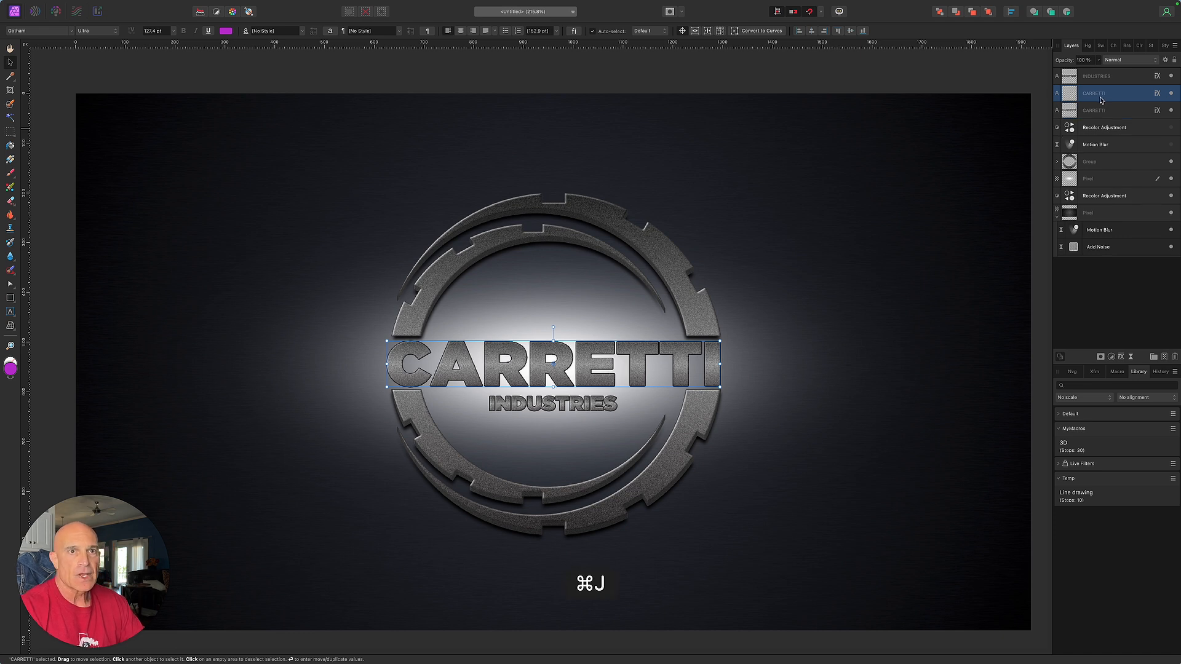
left_click(1157, 111)
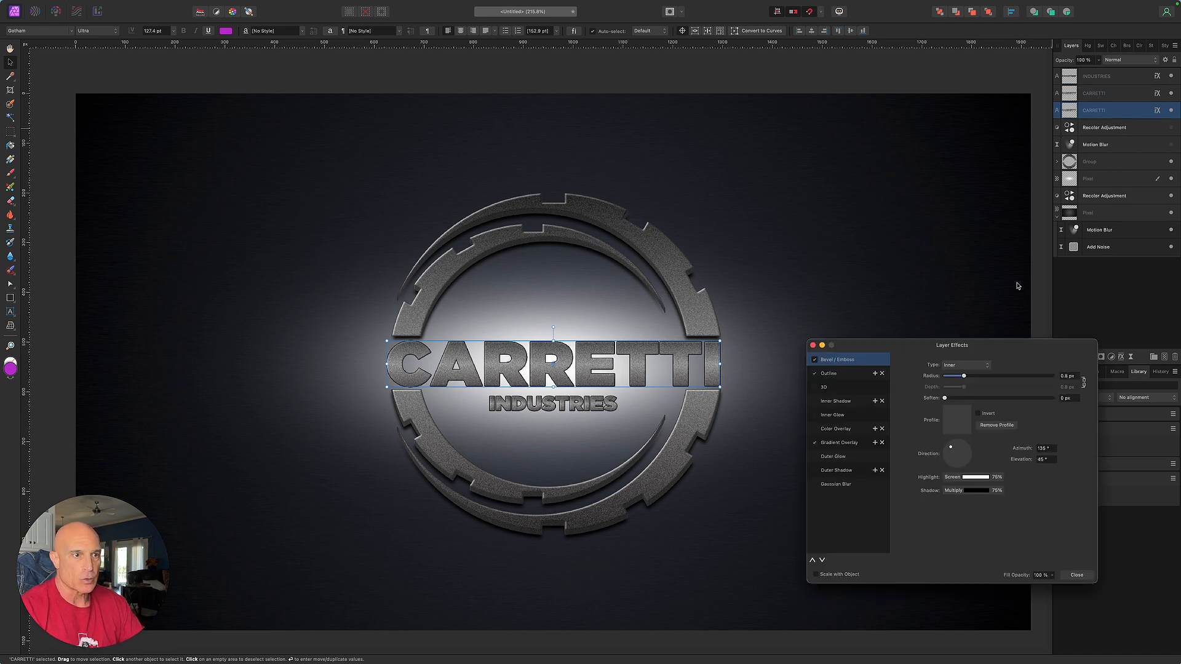
left_click(814, 359)
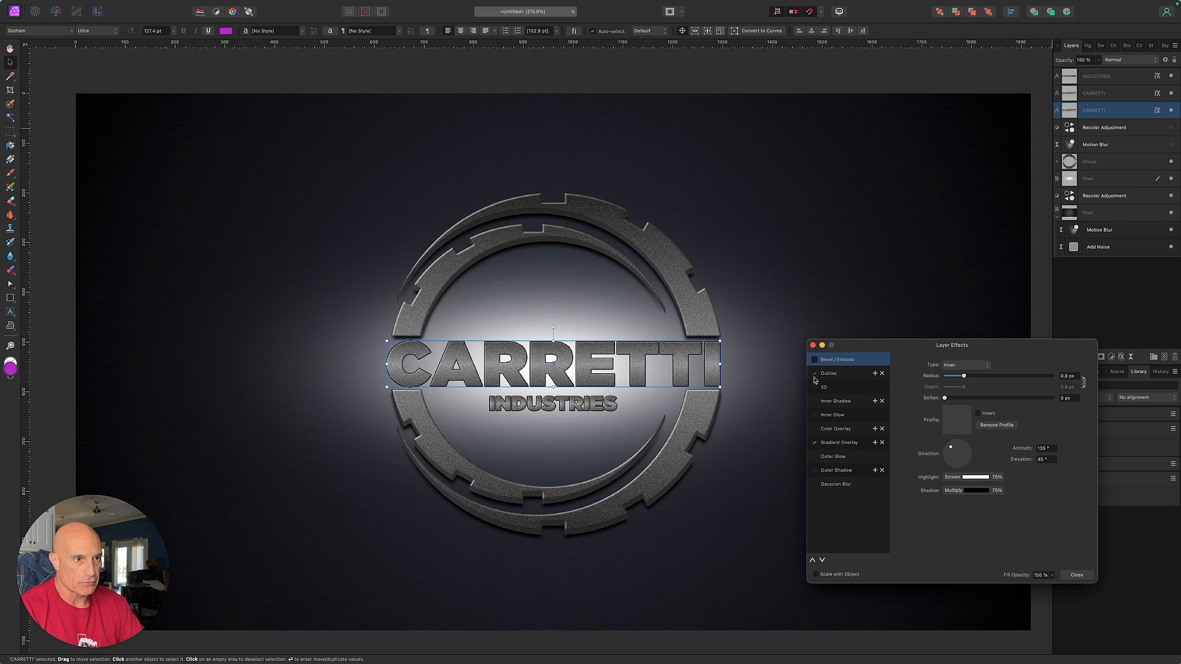
left_click(814, 374)
left_click(815, 442)
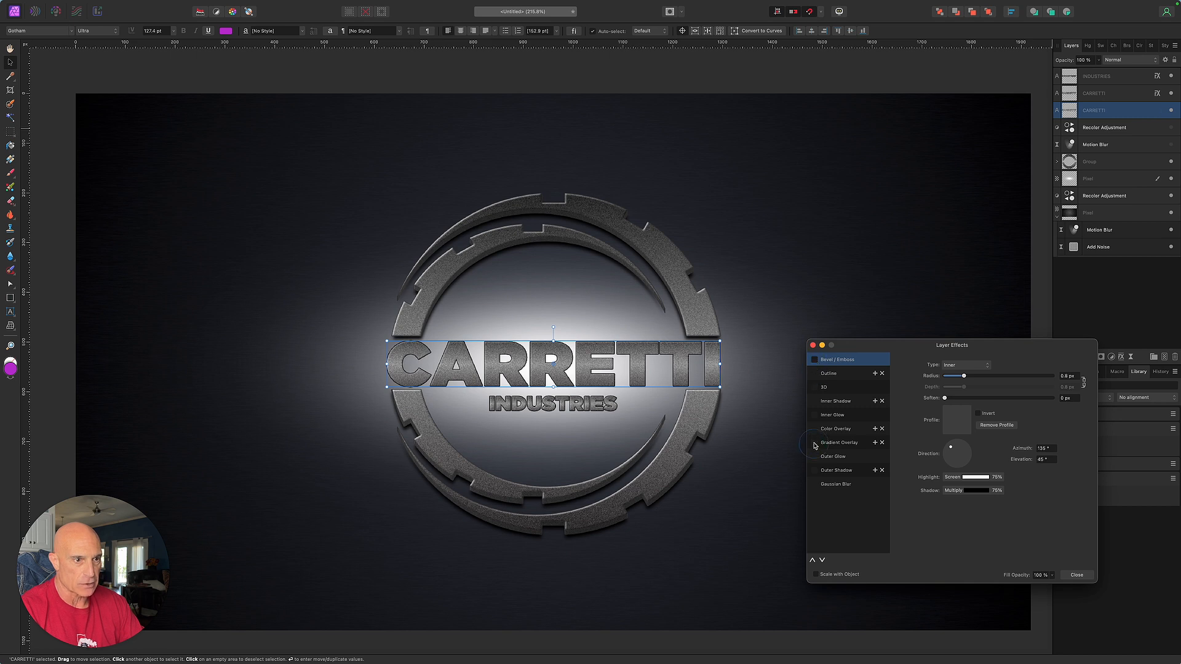
left_click(814, 429)
left_click(842, 431)
left_click(1064, 575)
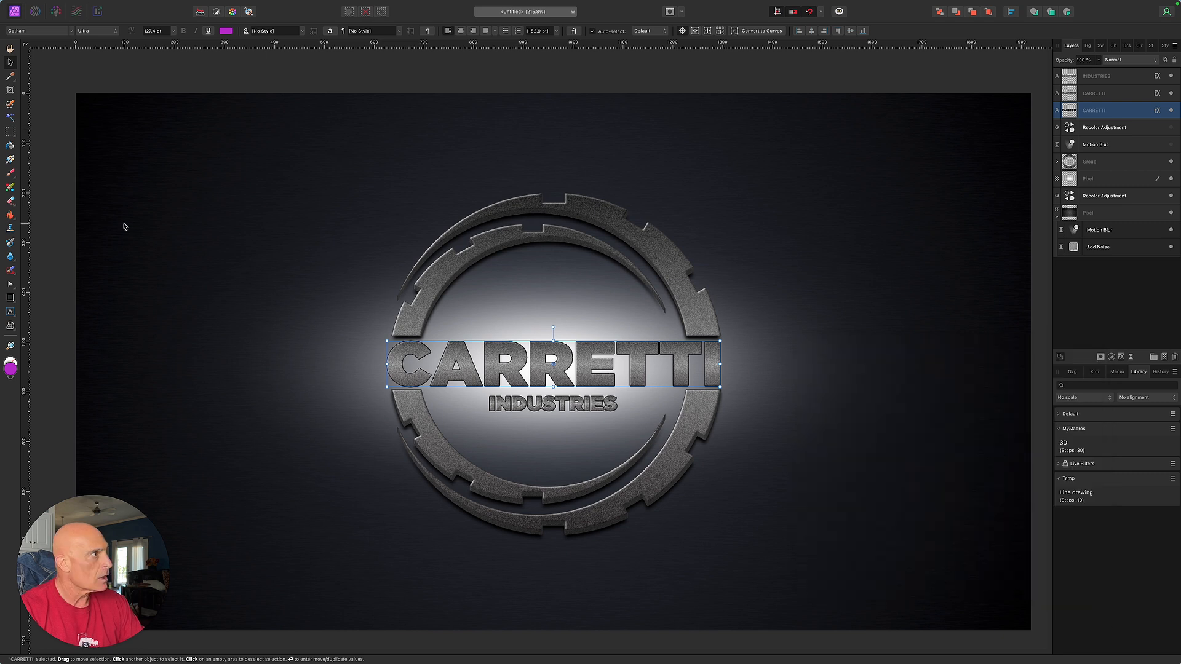
- Nudge the lower CARRETTI copy slightly downward, add a live Gaussian Blur to it, and deselect it
key("Down")
key("Down")
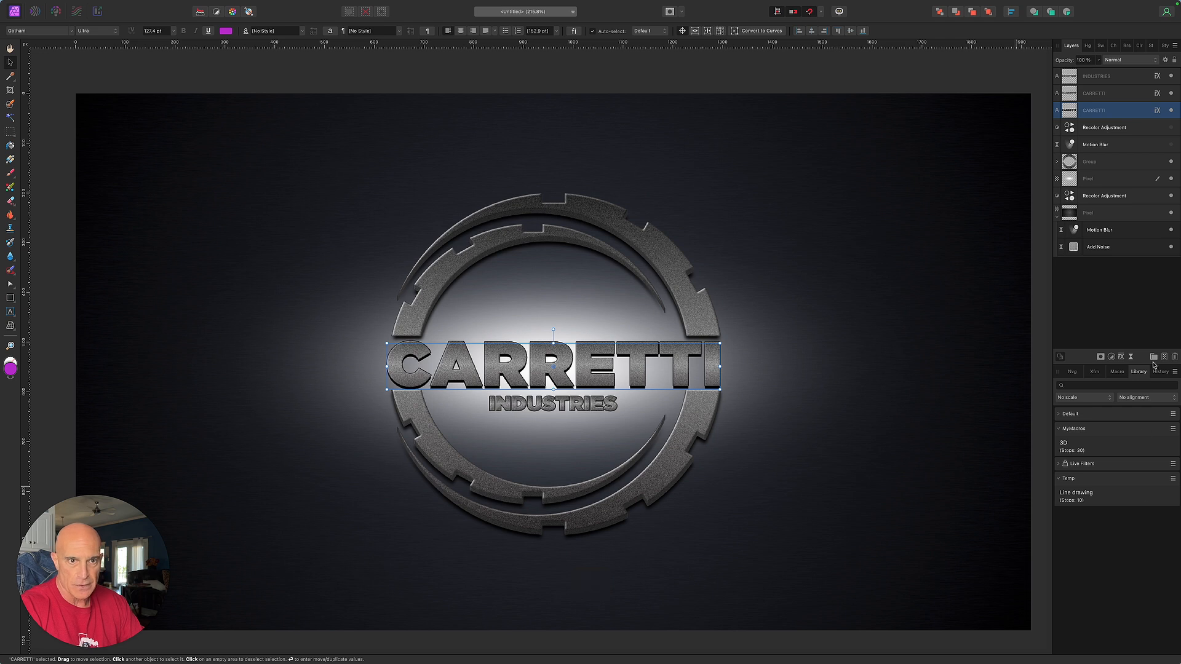
left_click(1132, 360)
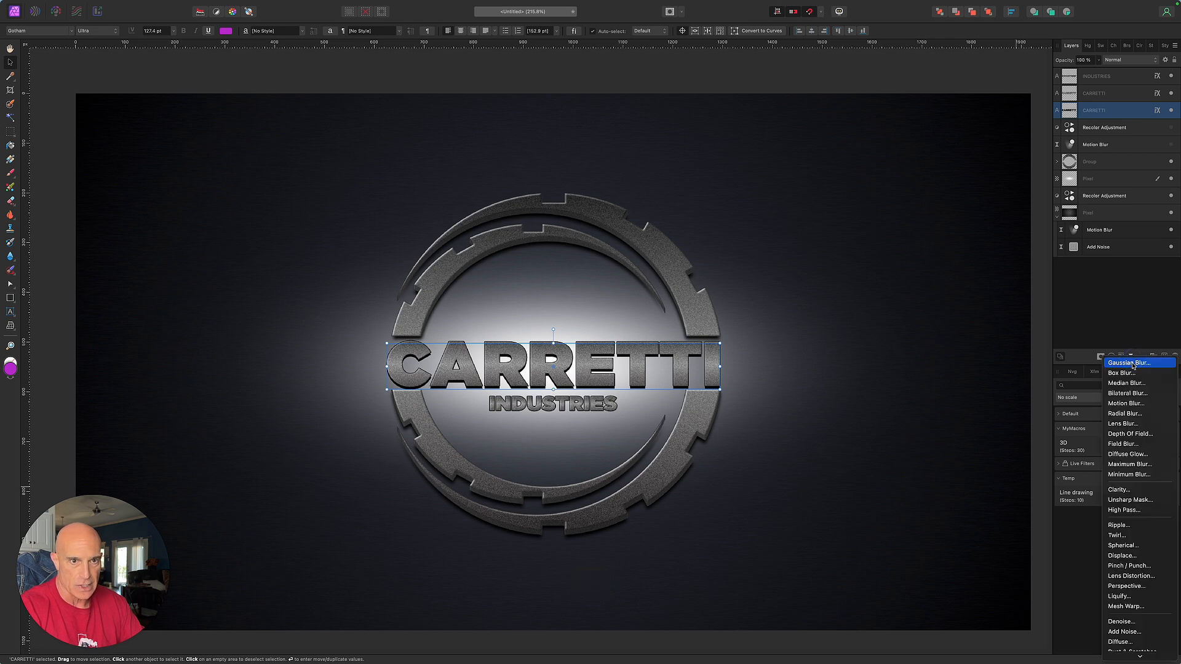
left_click(1134, 358)
left_click(896, 583)
left_click(1040, 392)
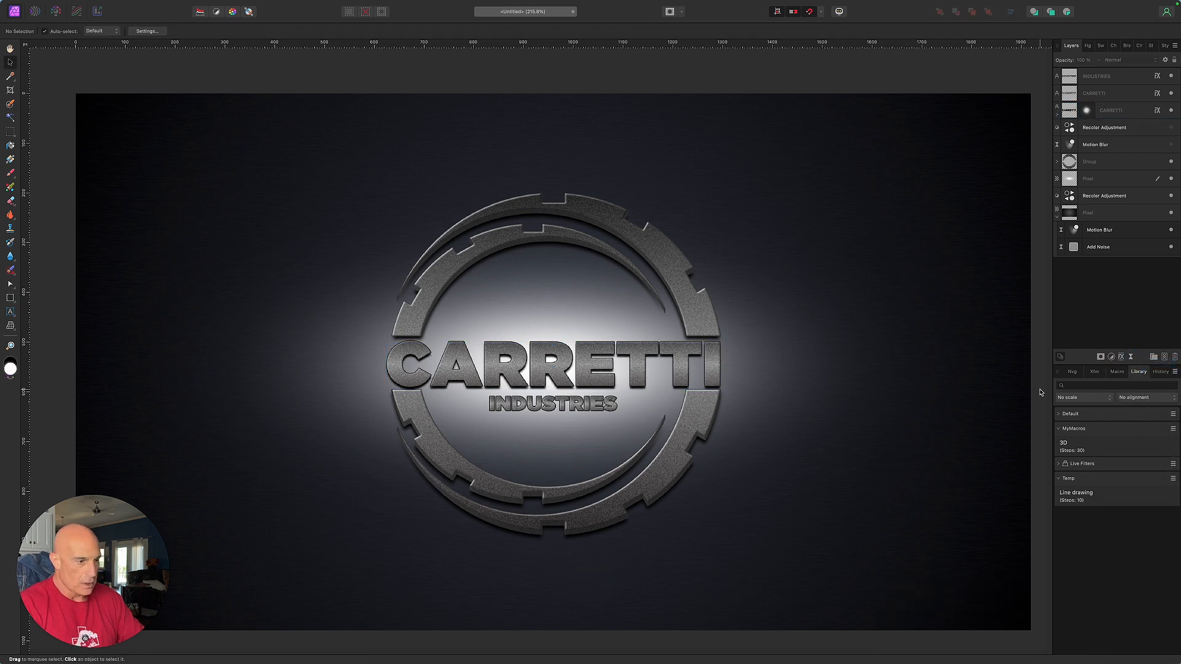